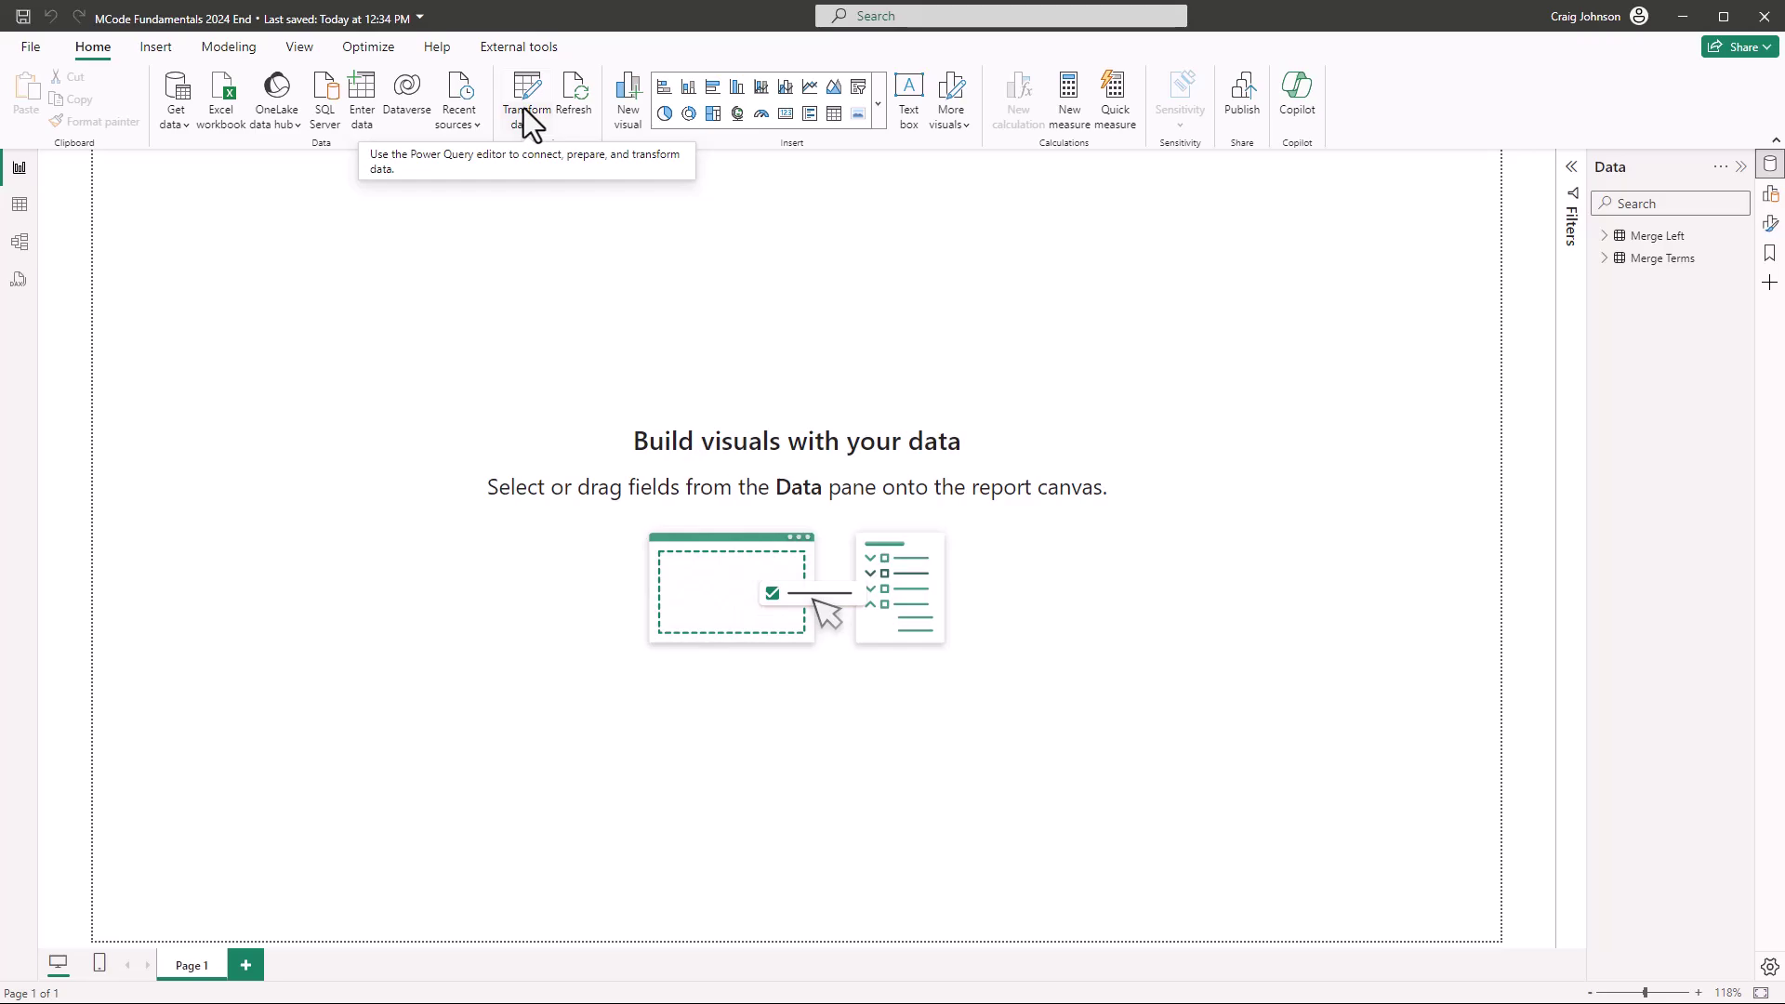
Open the report's queries in the Power Query editor to transform the data.
click(523, 111)
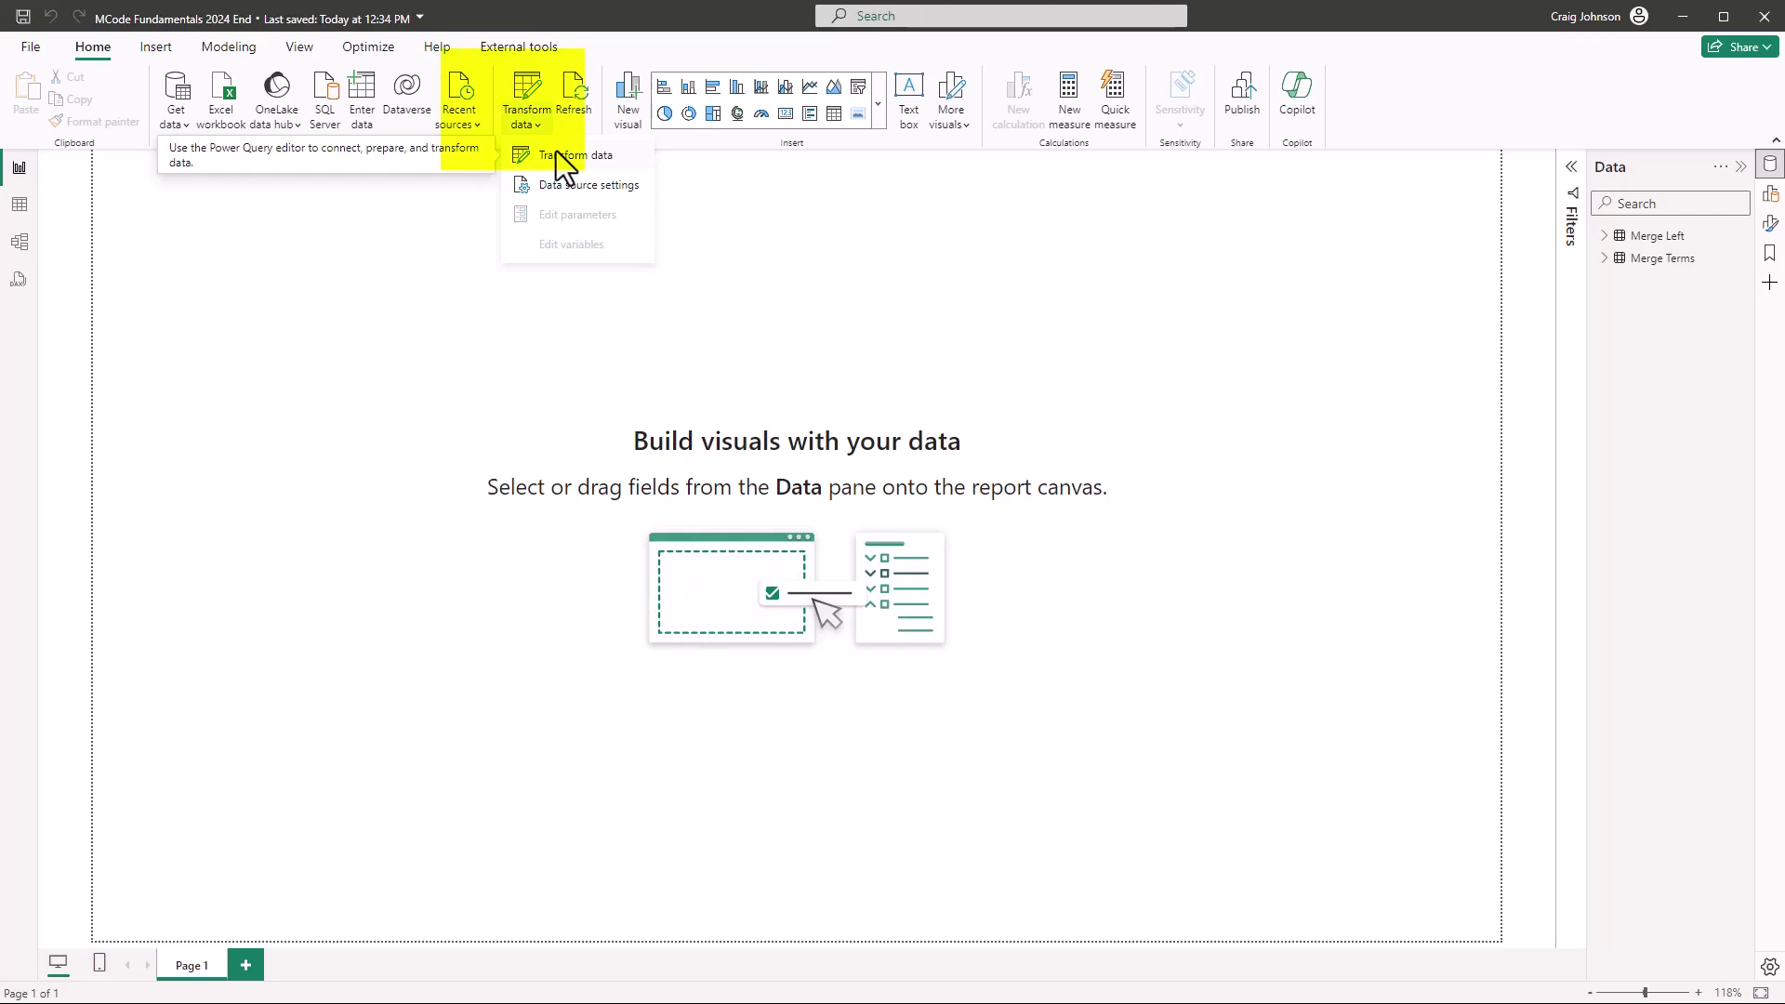
click(557, 154)
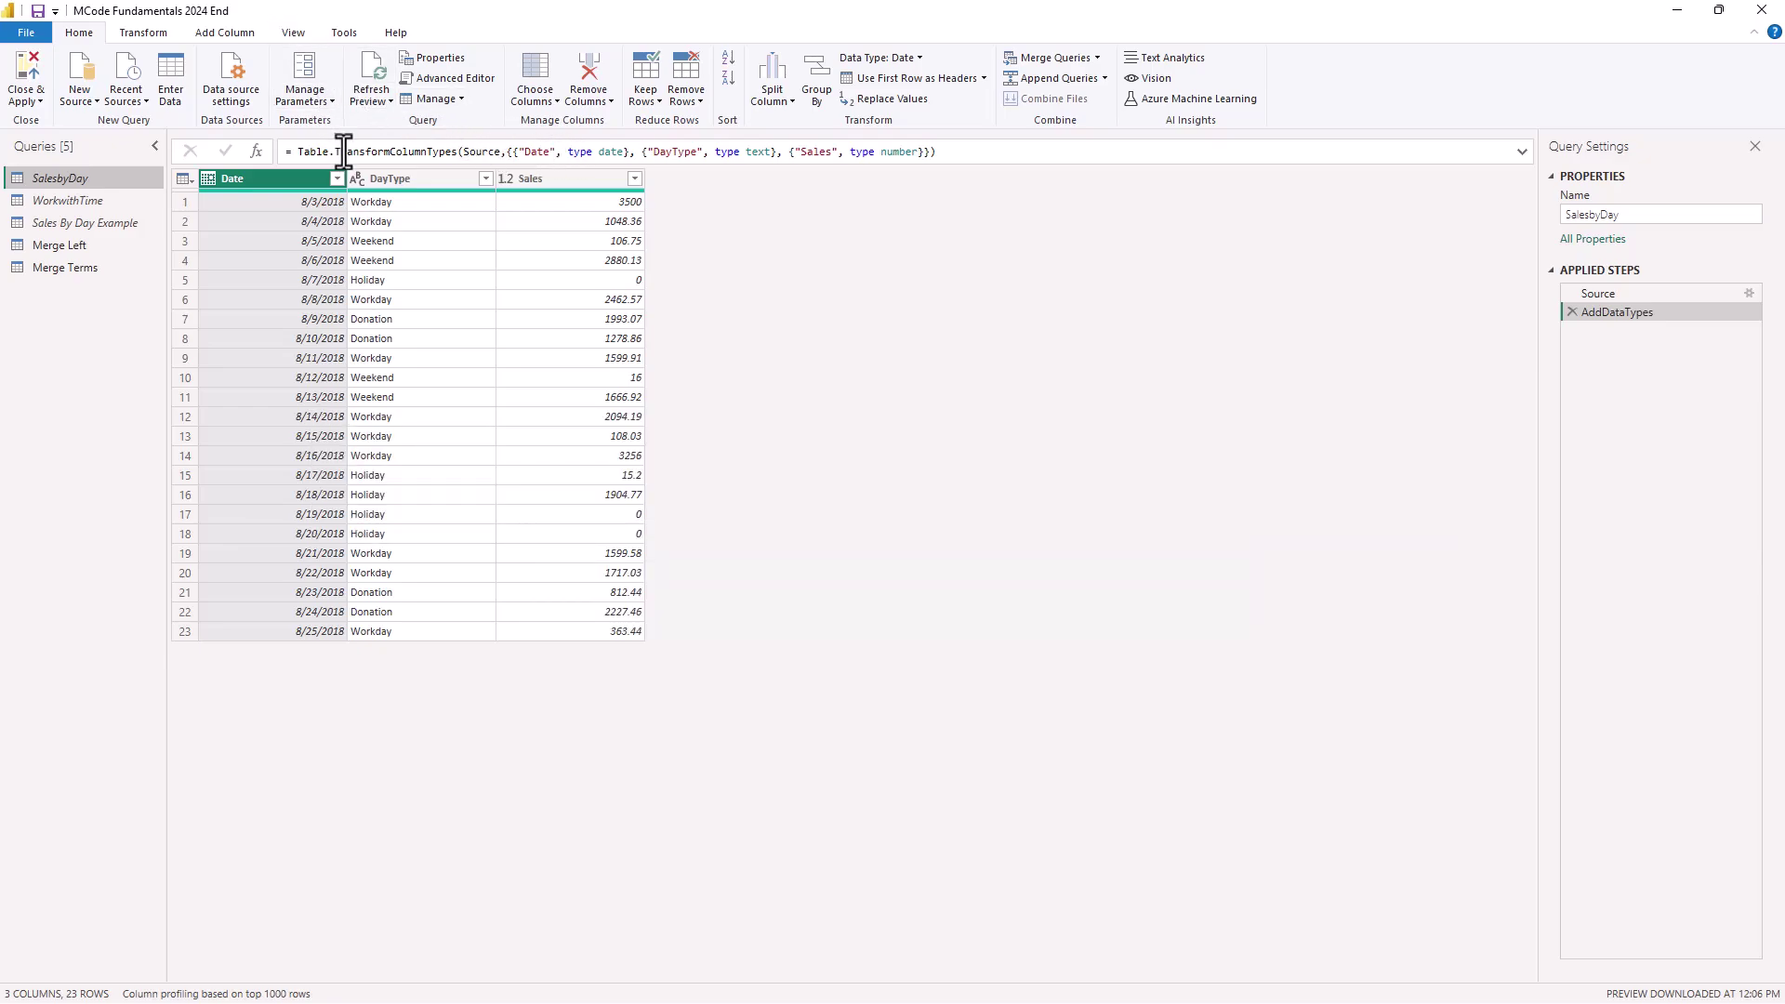
Hide the formula bar in the Power Query editor and show it again.
click(296, 32)
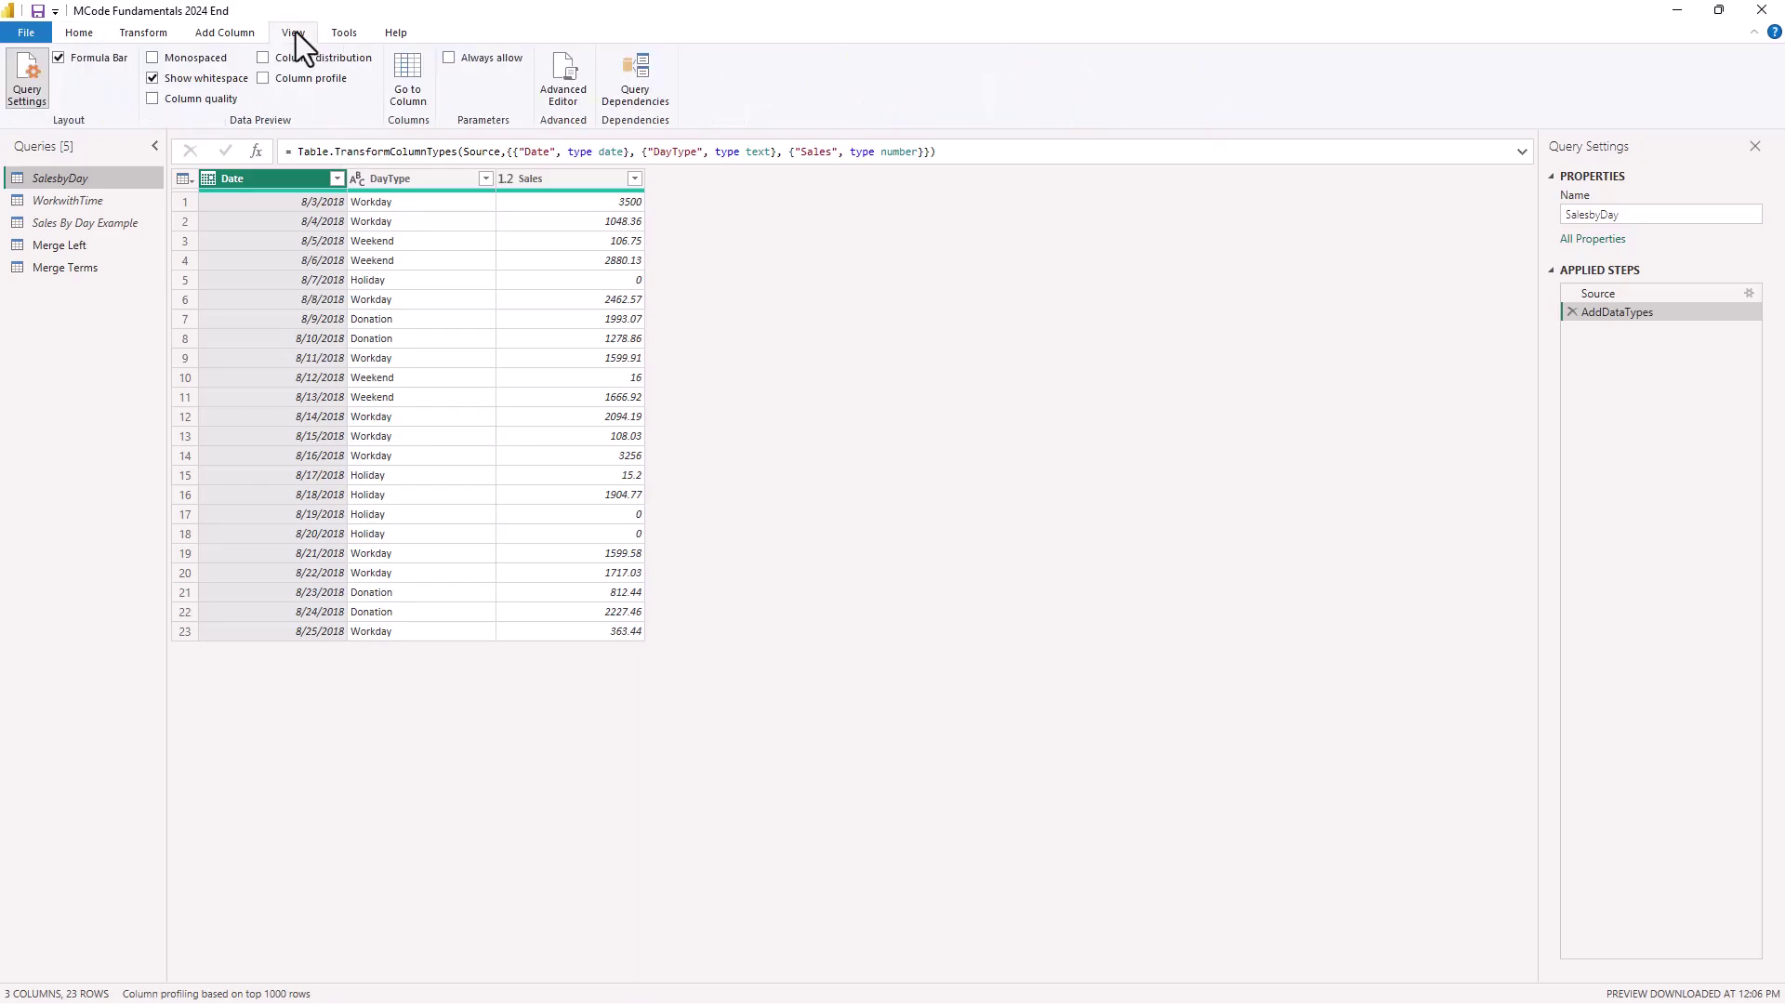
click(59, 58)
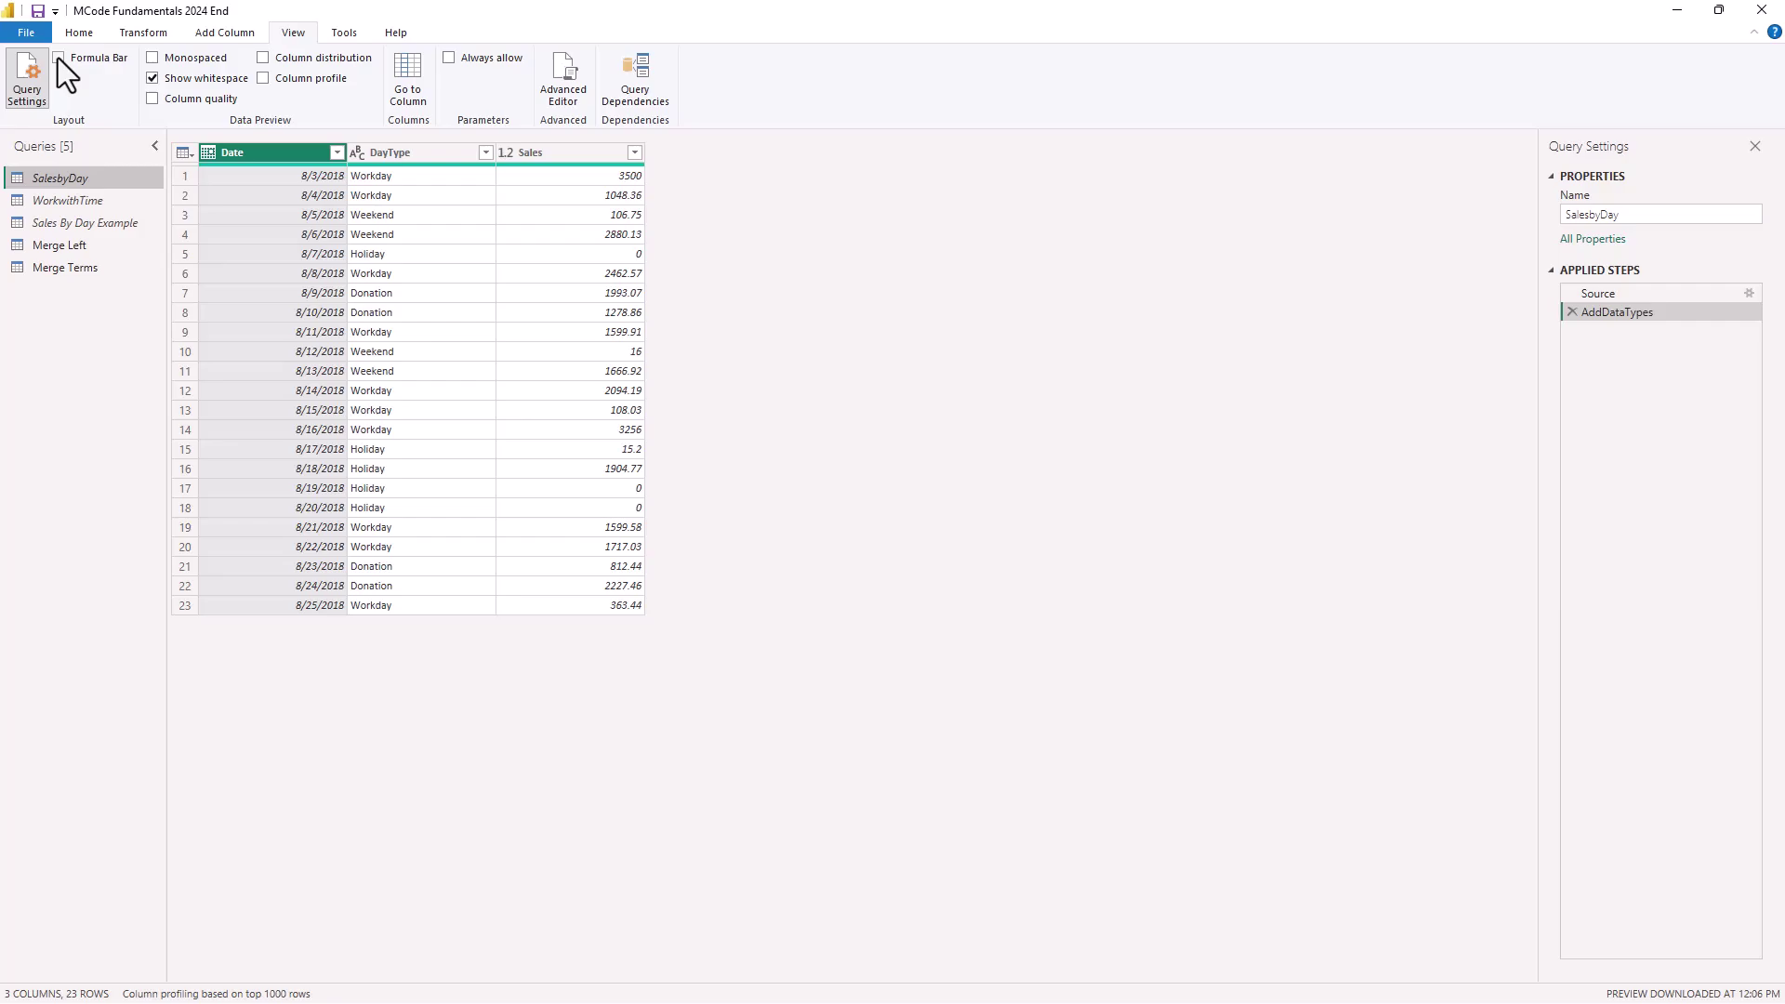
click(58, 58)
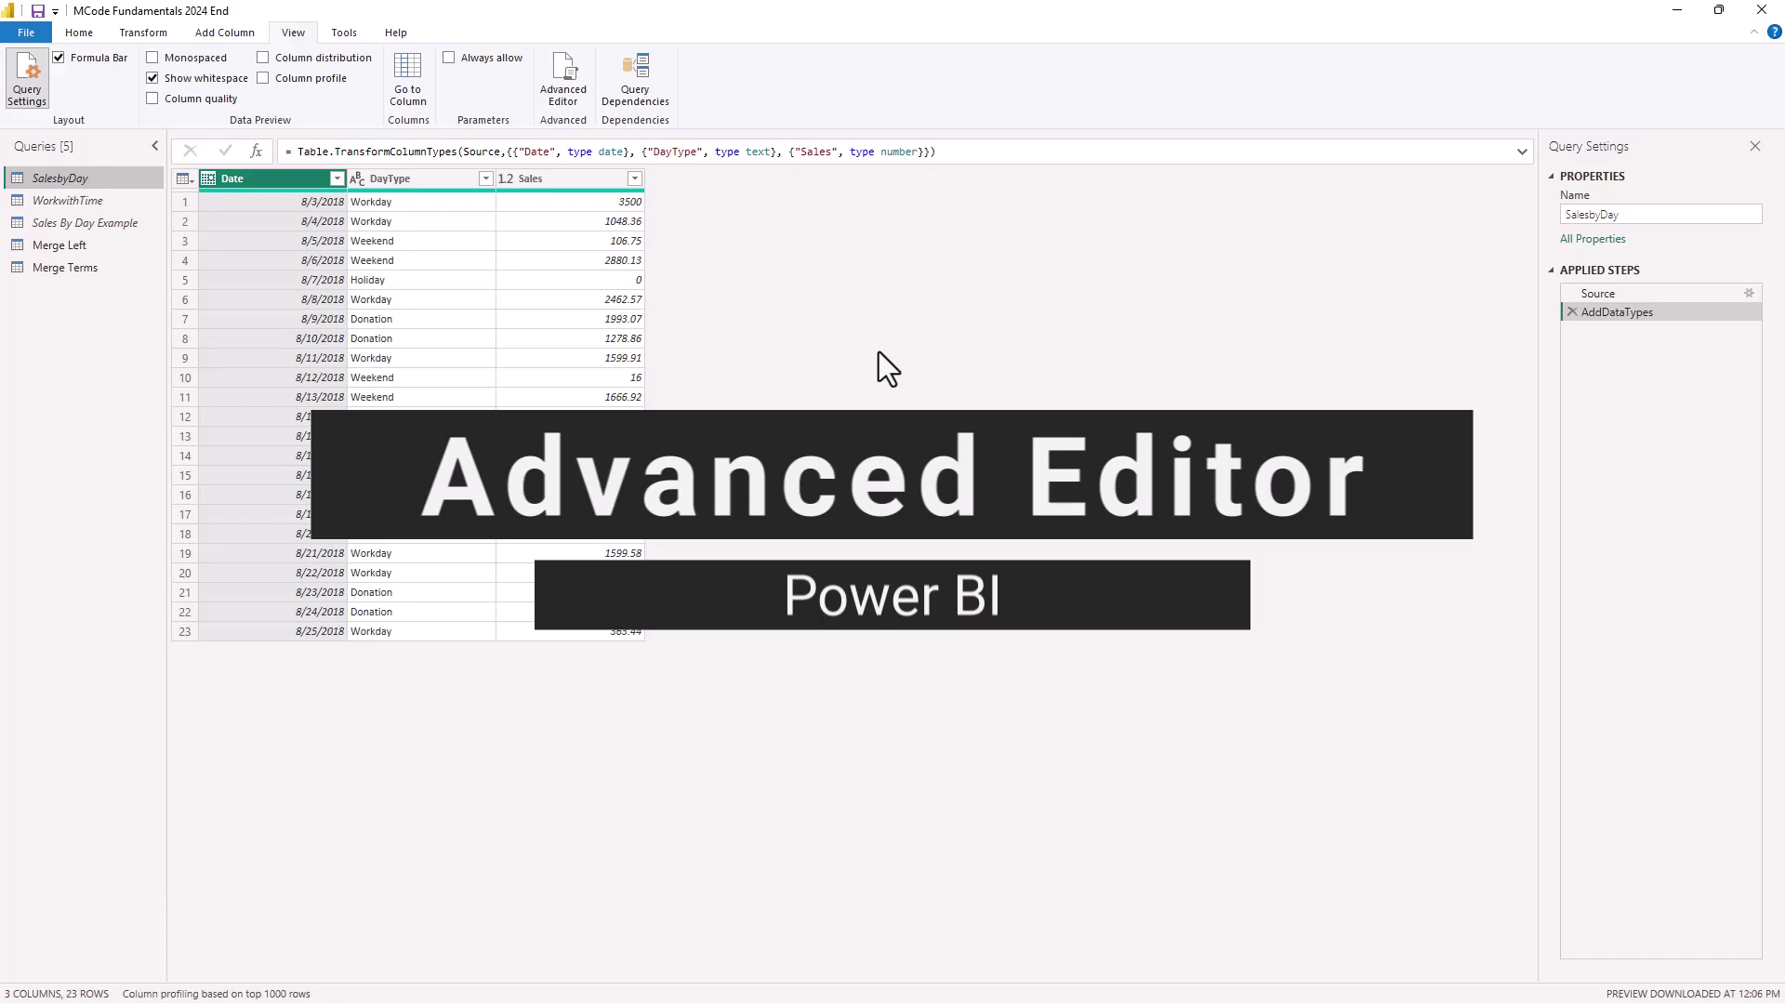
Examine the SalesbyDay query's M code in the Advanced Editor without changing it, and view the WorkwithTime query before returning to SalesbyDay.
click(72, 36)
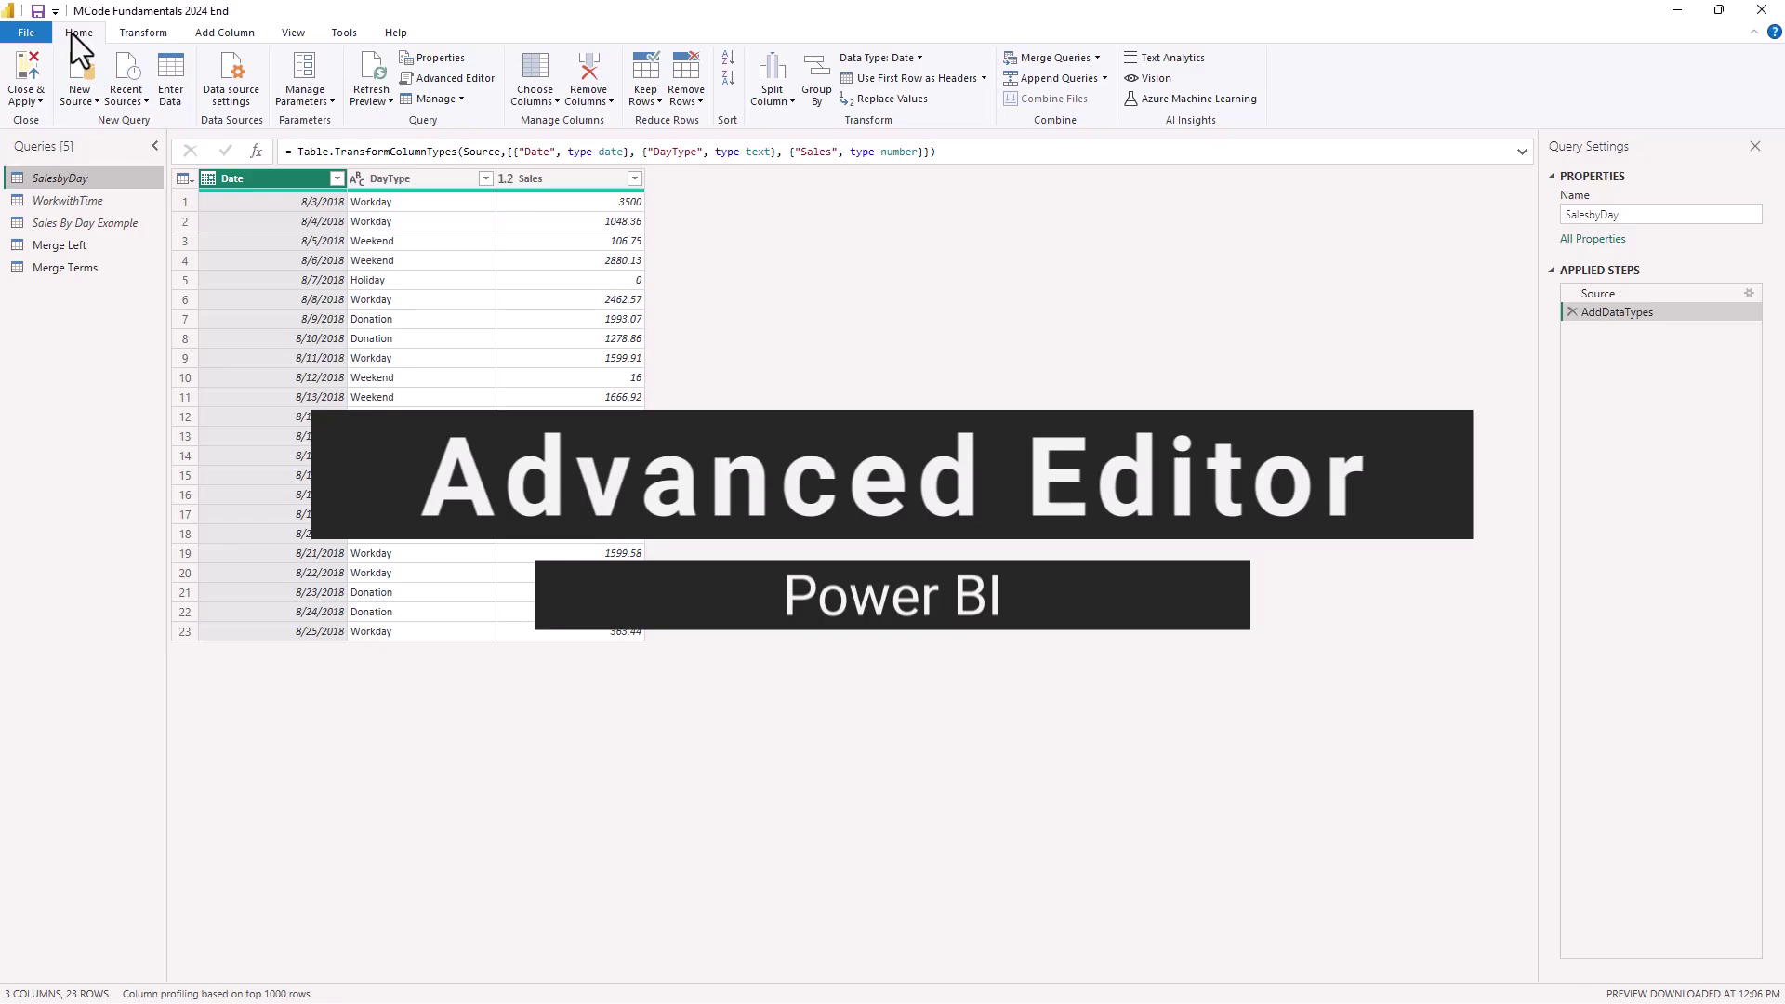
click(439, 78)
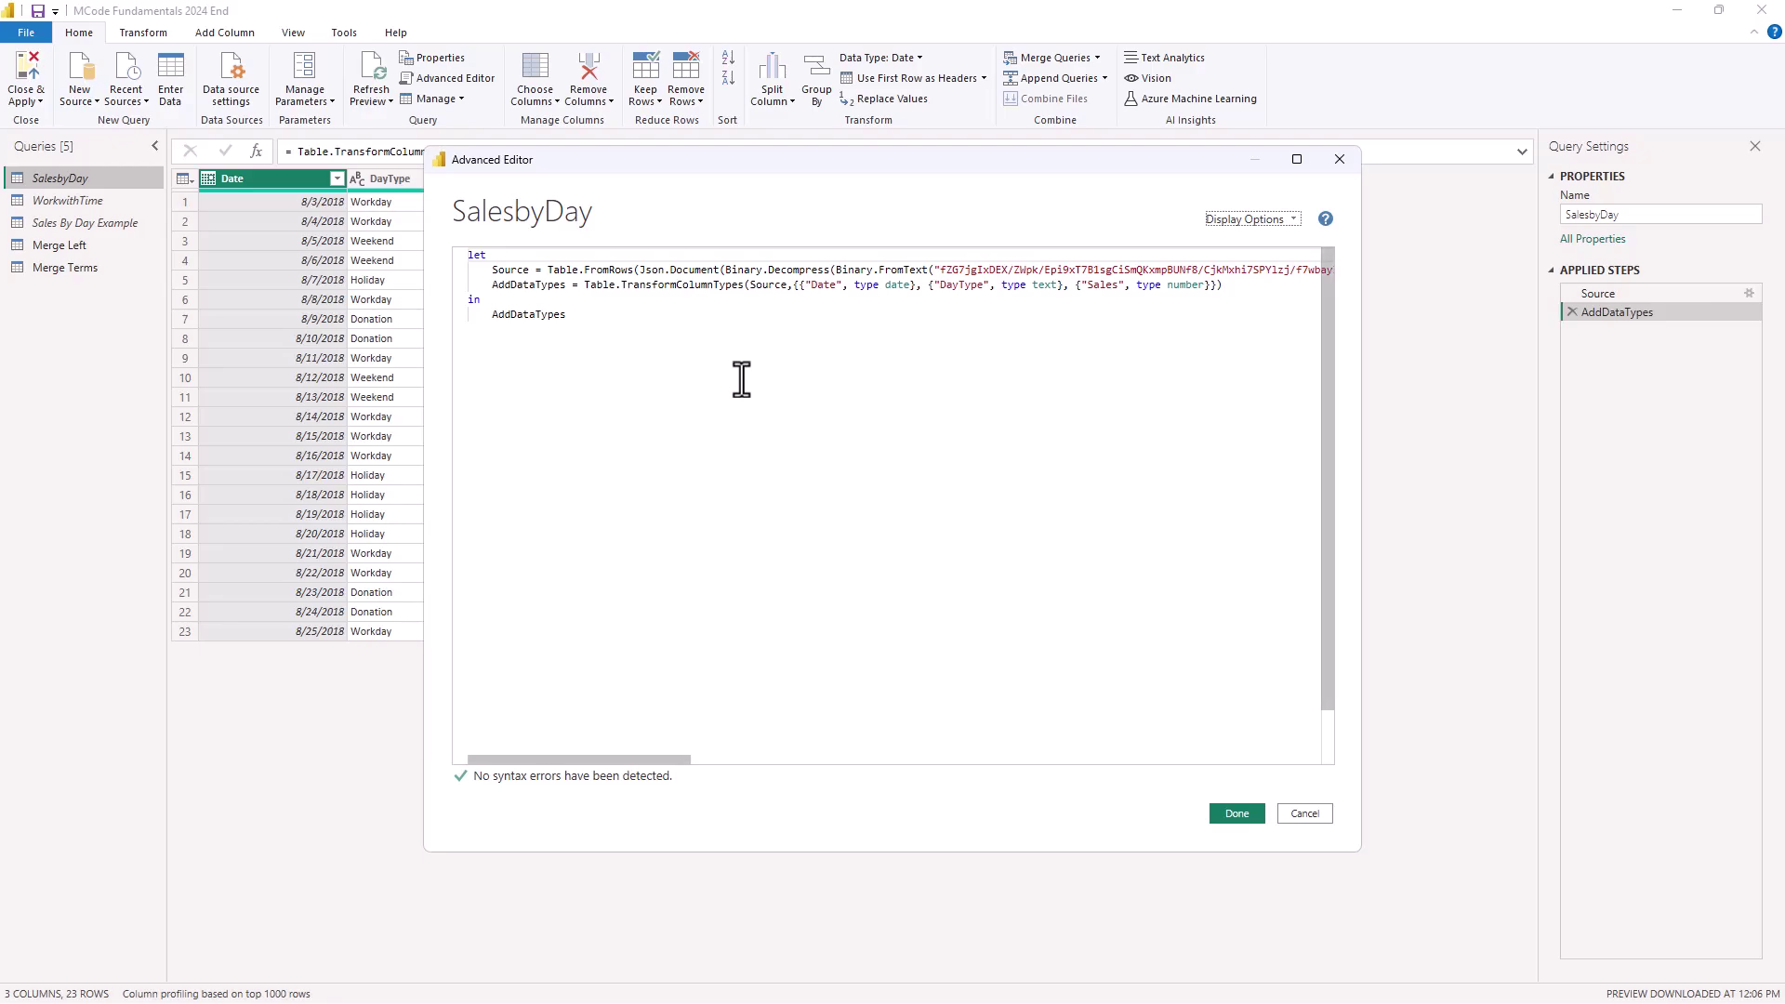
click(1306, 814)
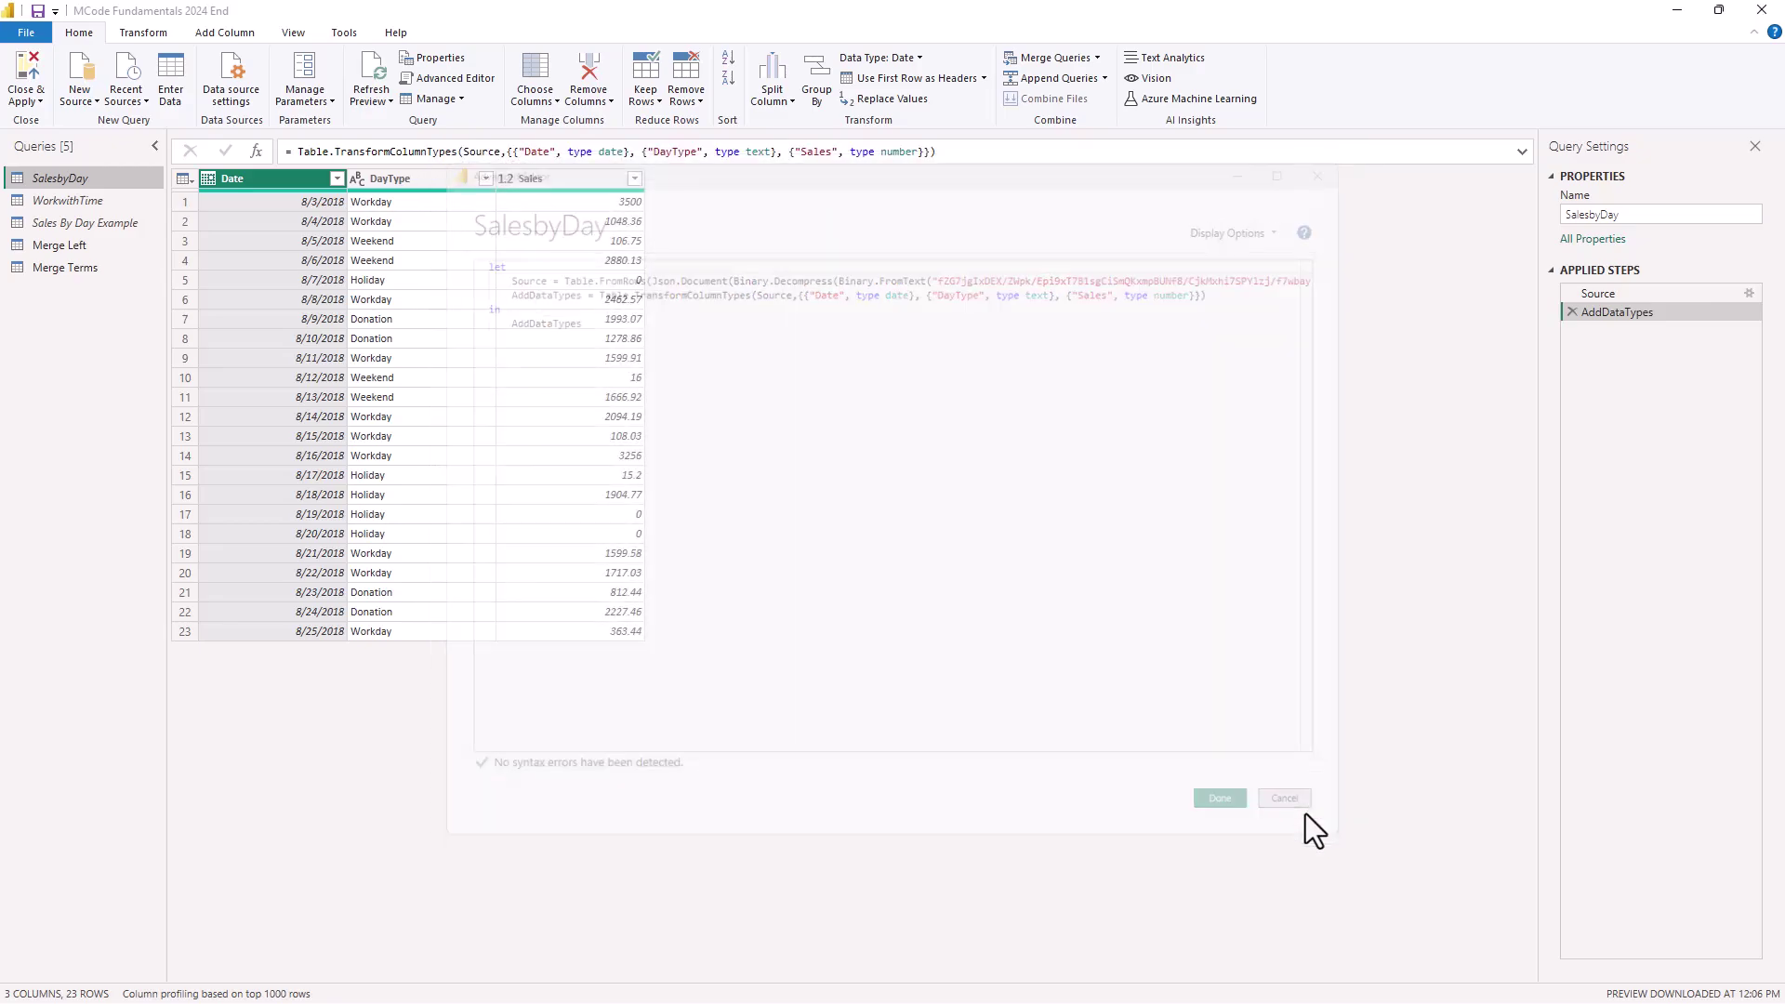
click(295, 32)
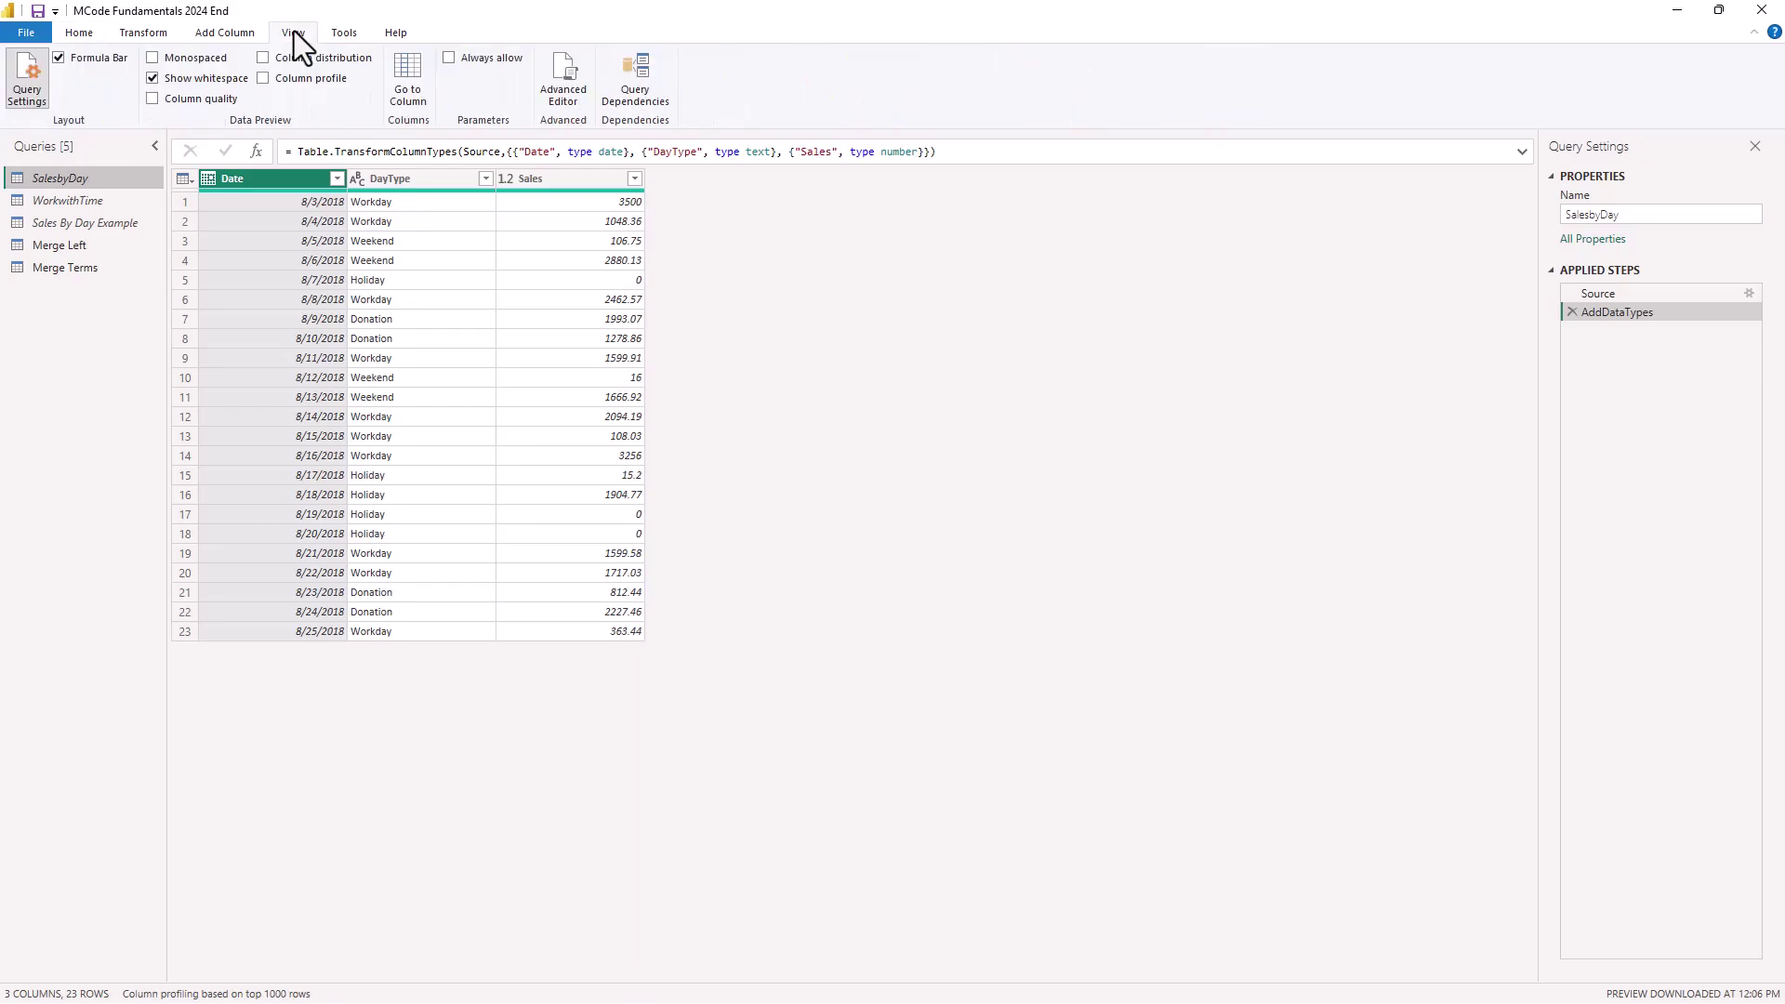
click(561, 86)
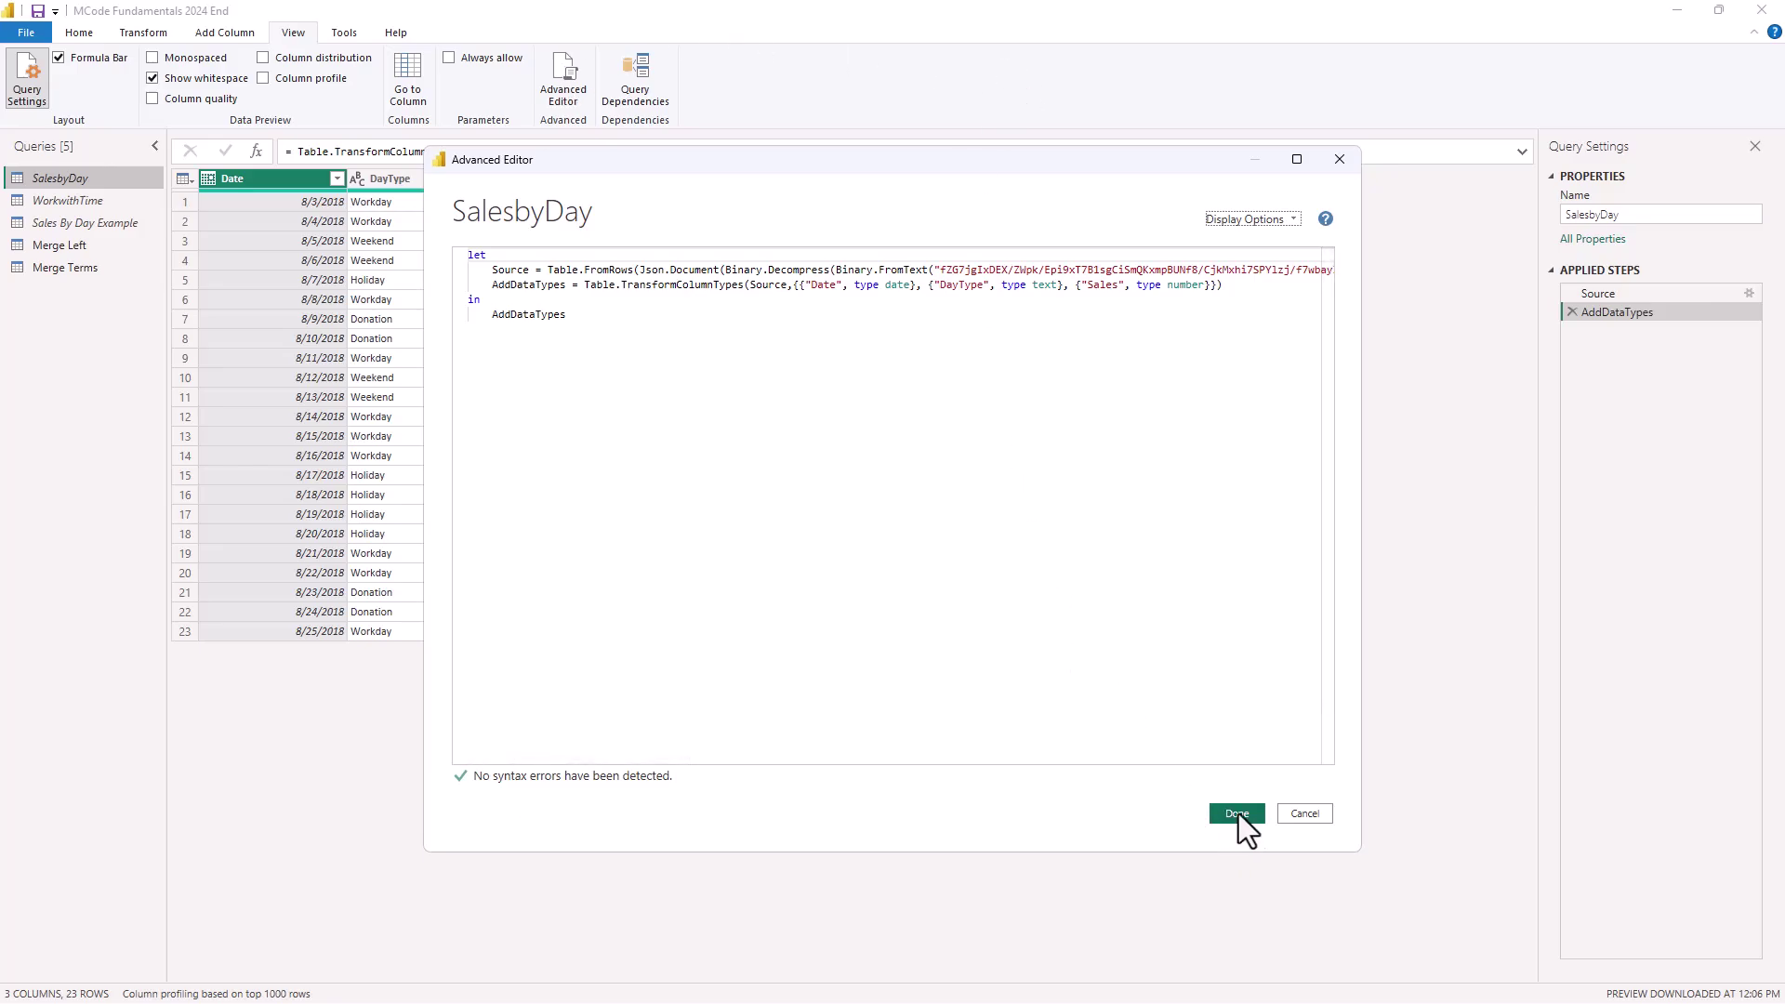
click(1305, 822)
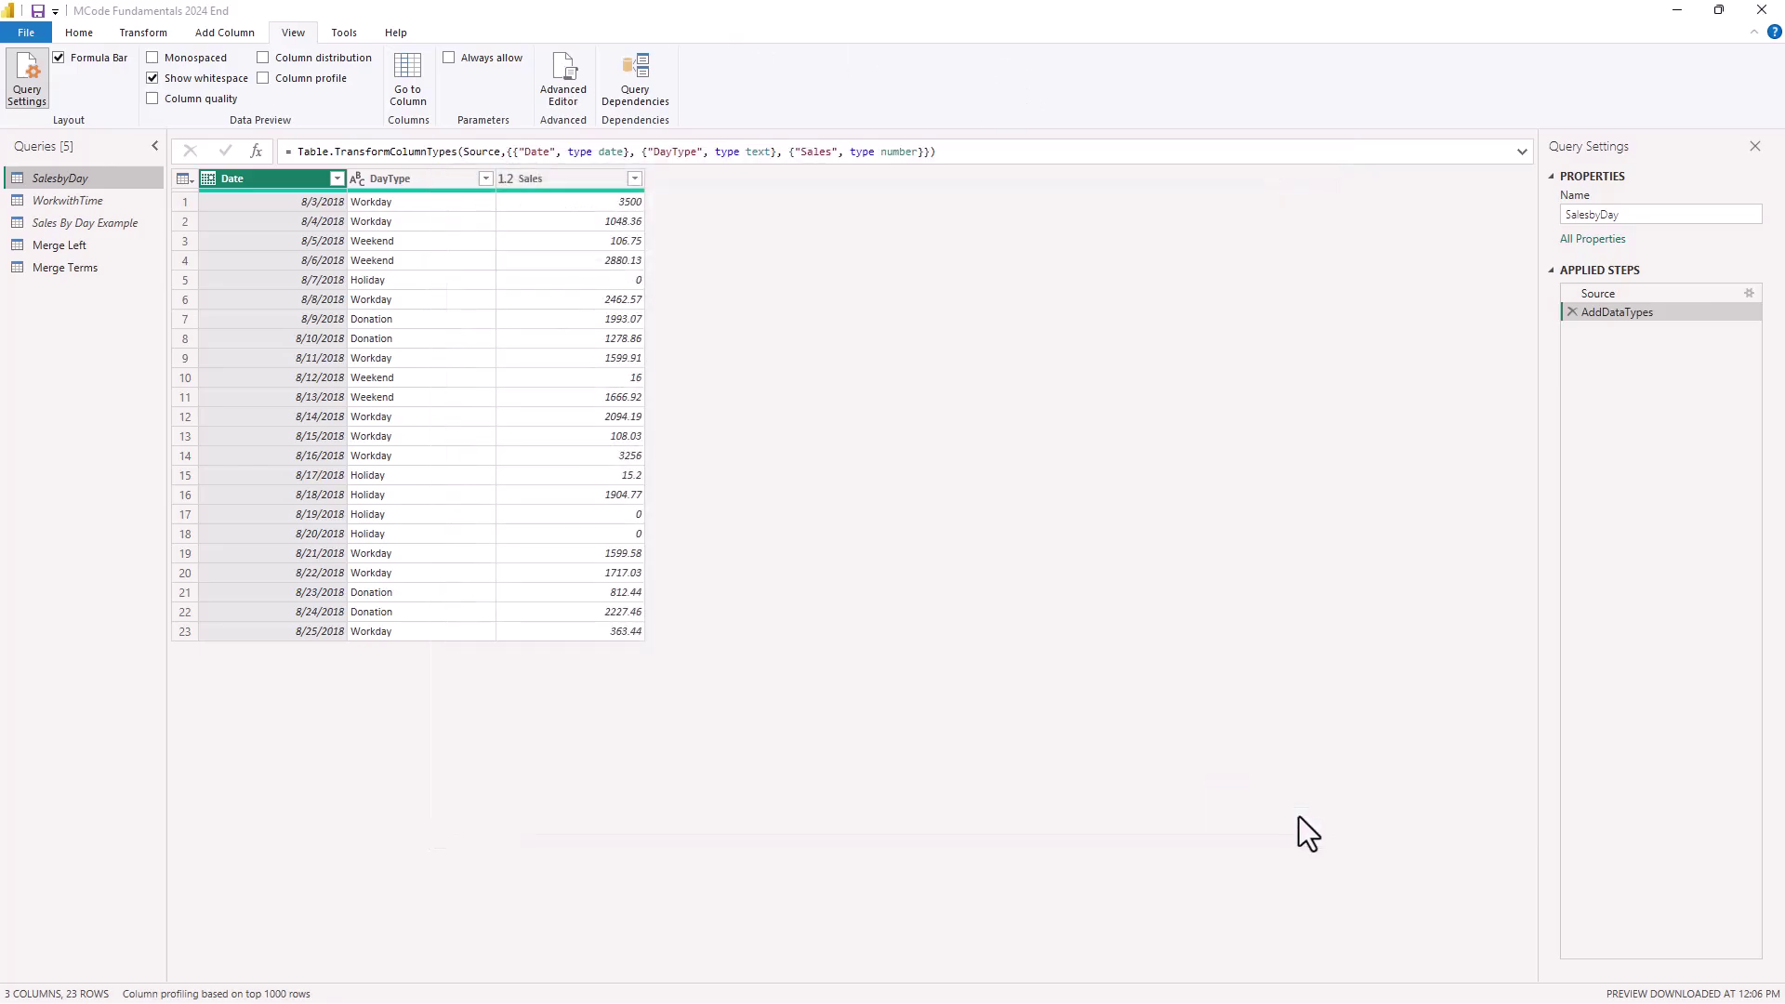
click(46, 200)
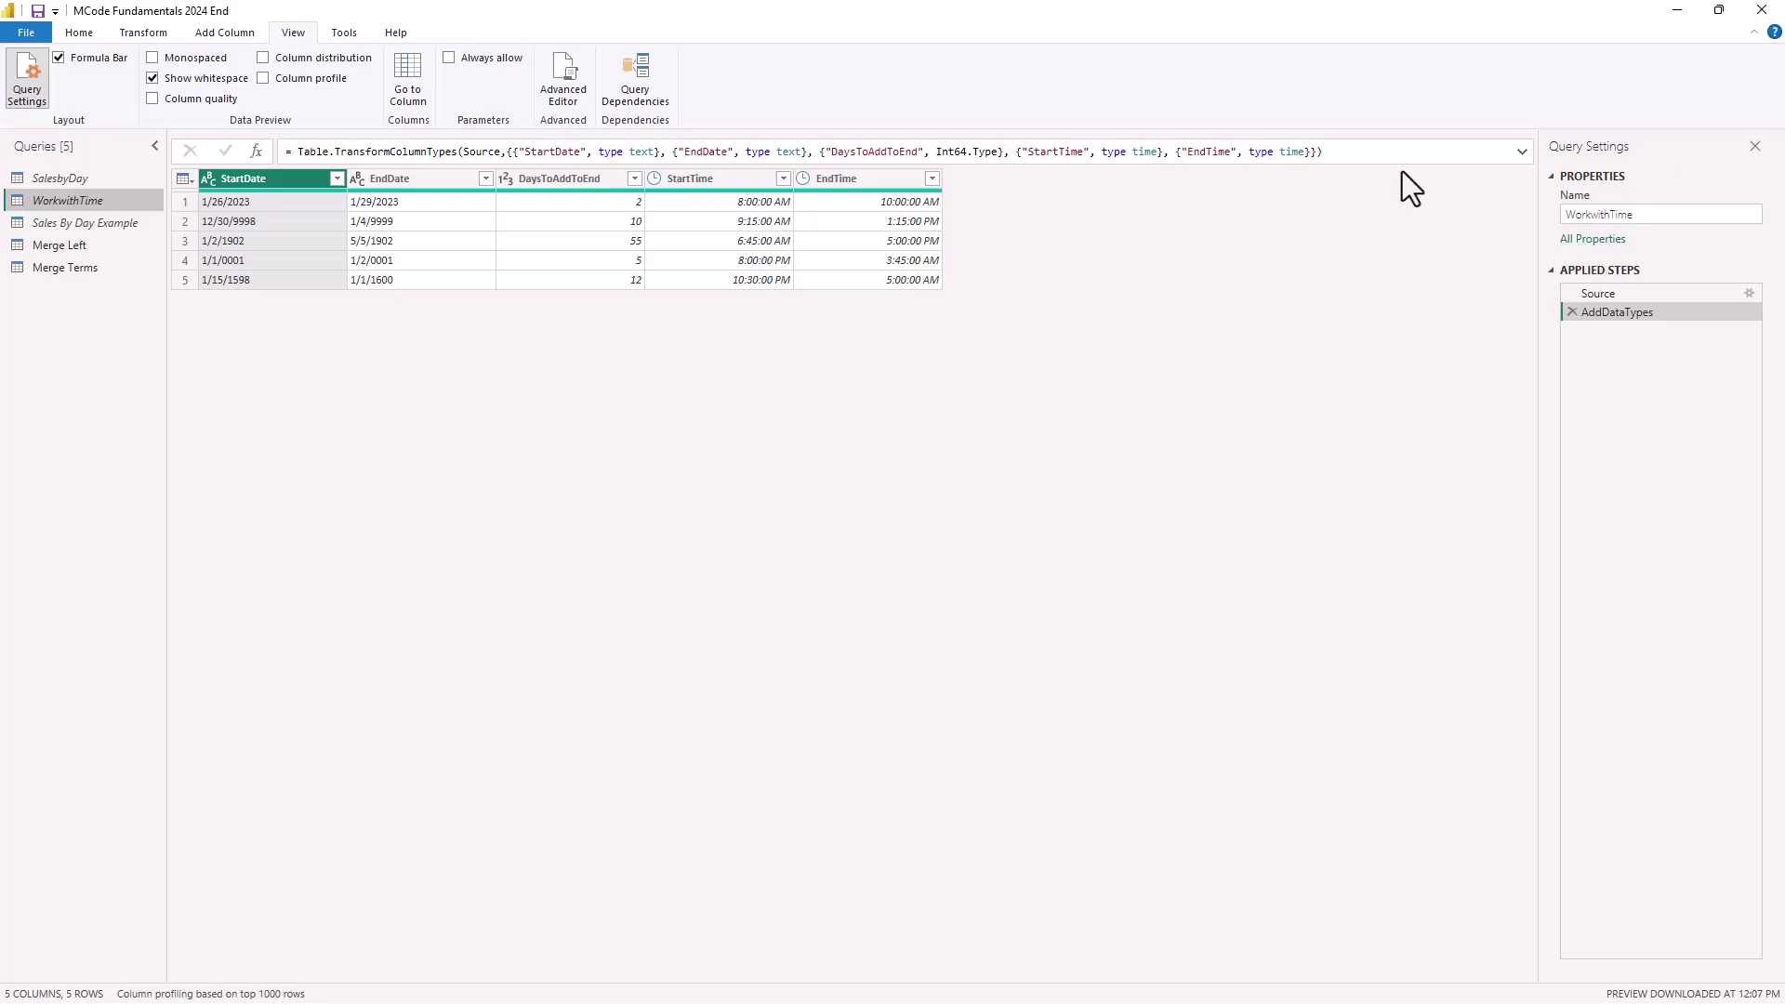
click(54, 178)
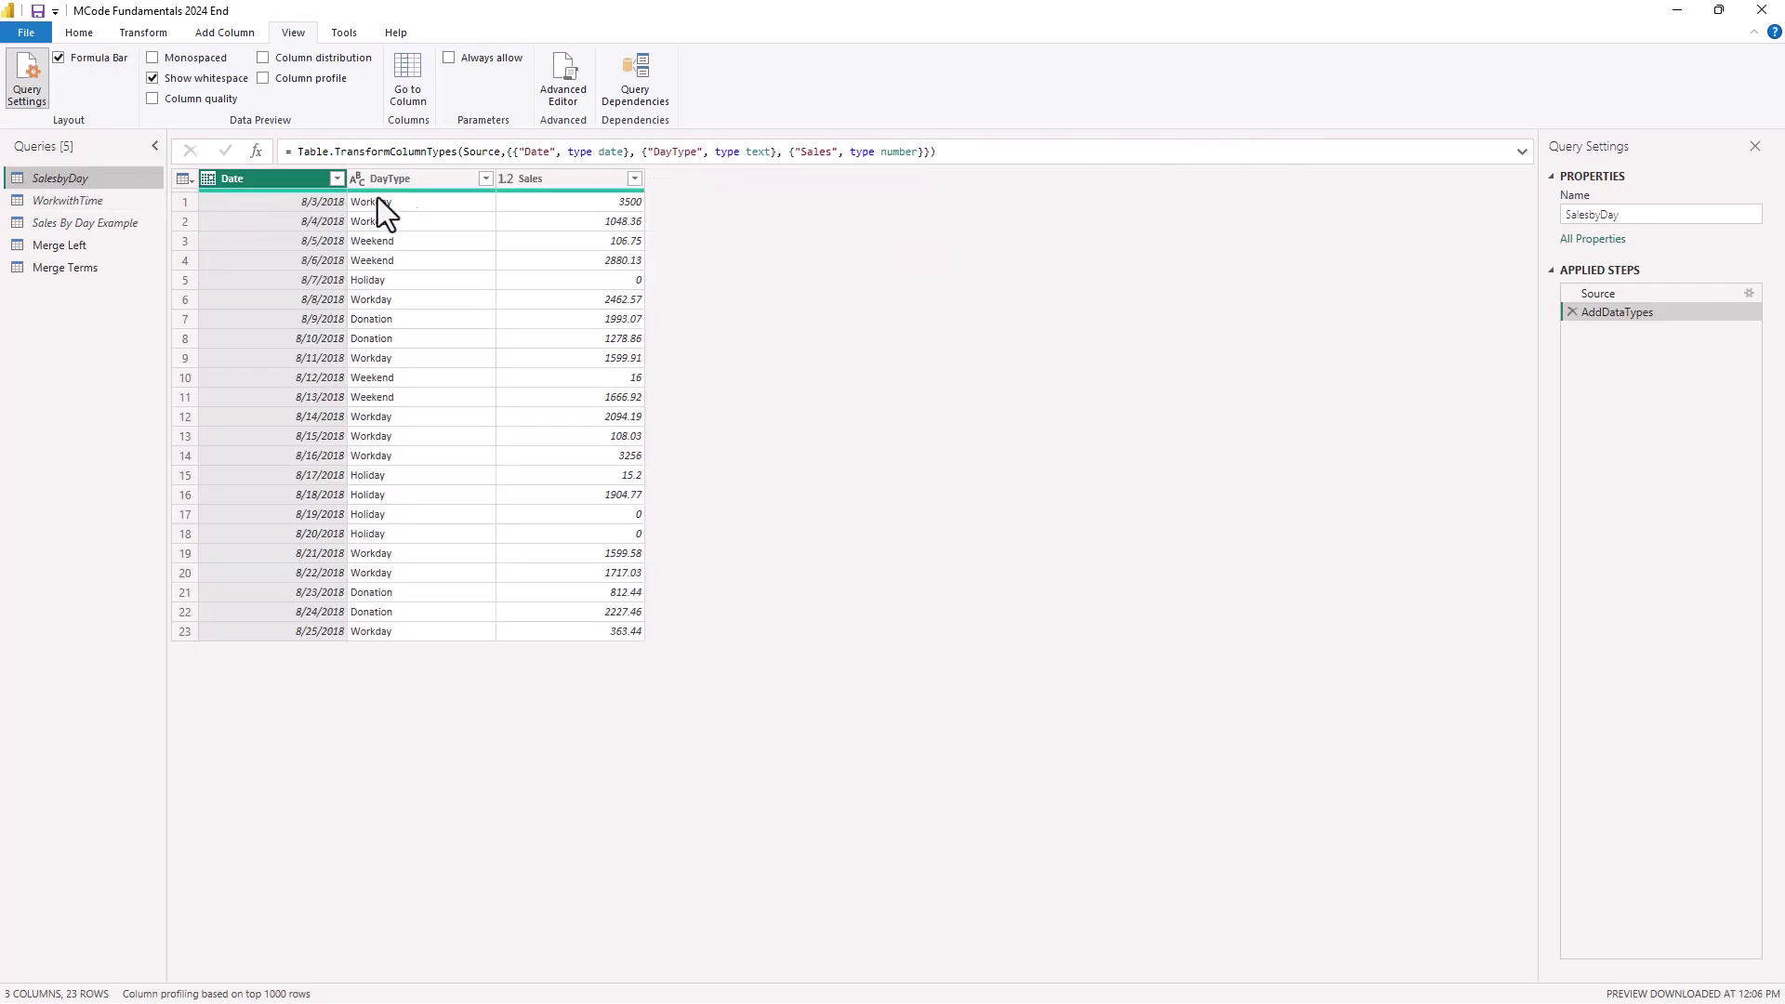
Add a Day of Week column to the SalesbyDay query based on the Date column.
click(214, 32)
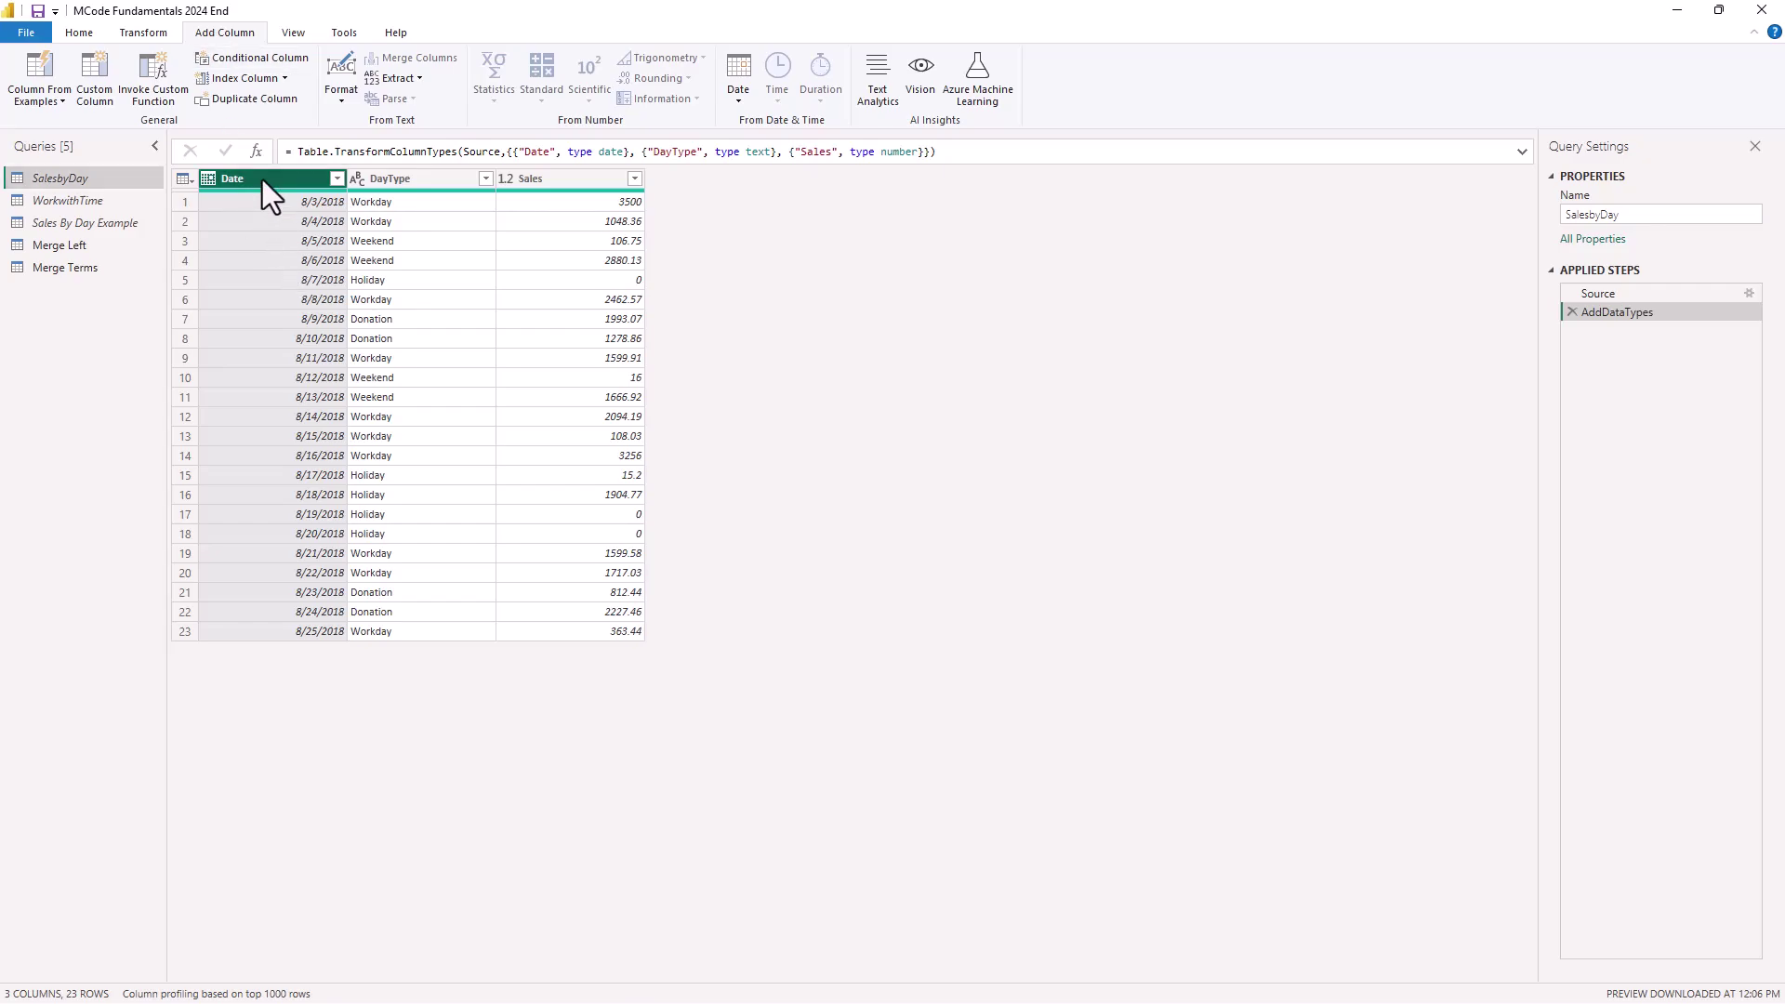
click(738, 79)
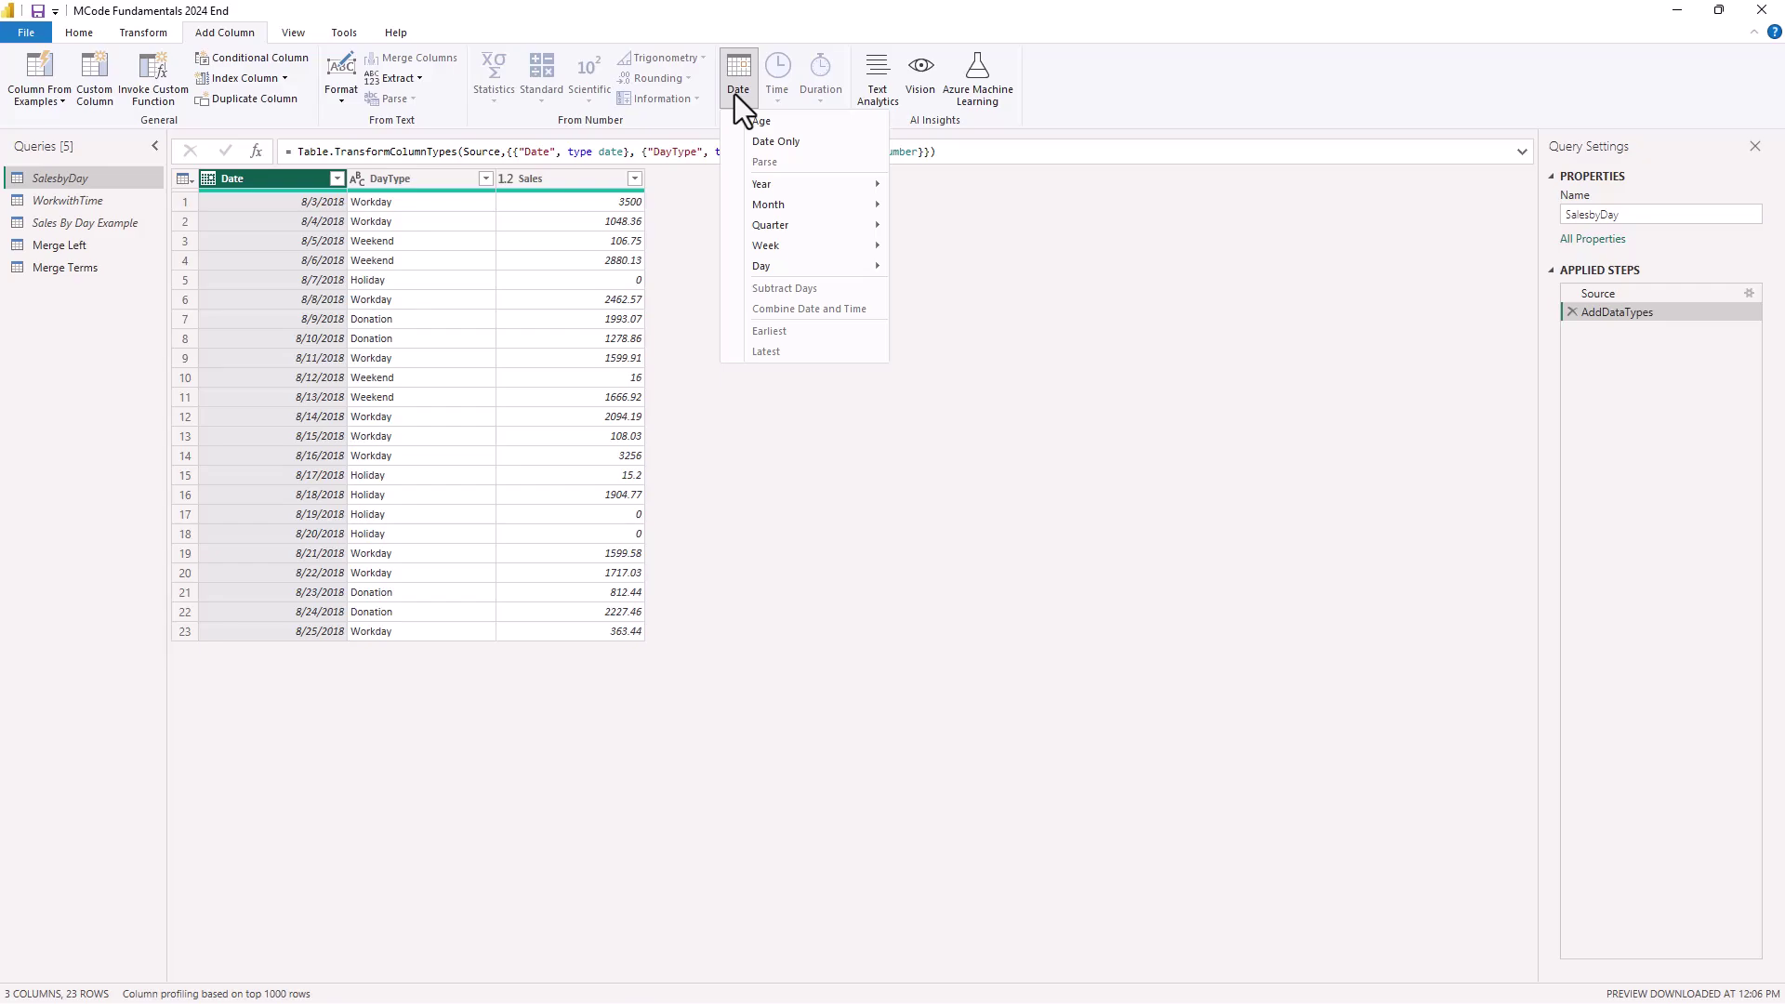
mouse_move(758, 266)
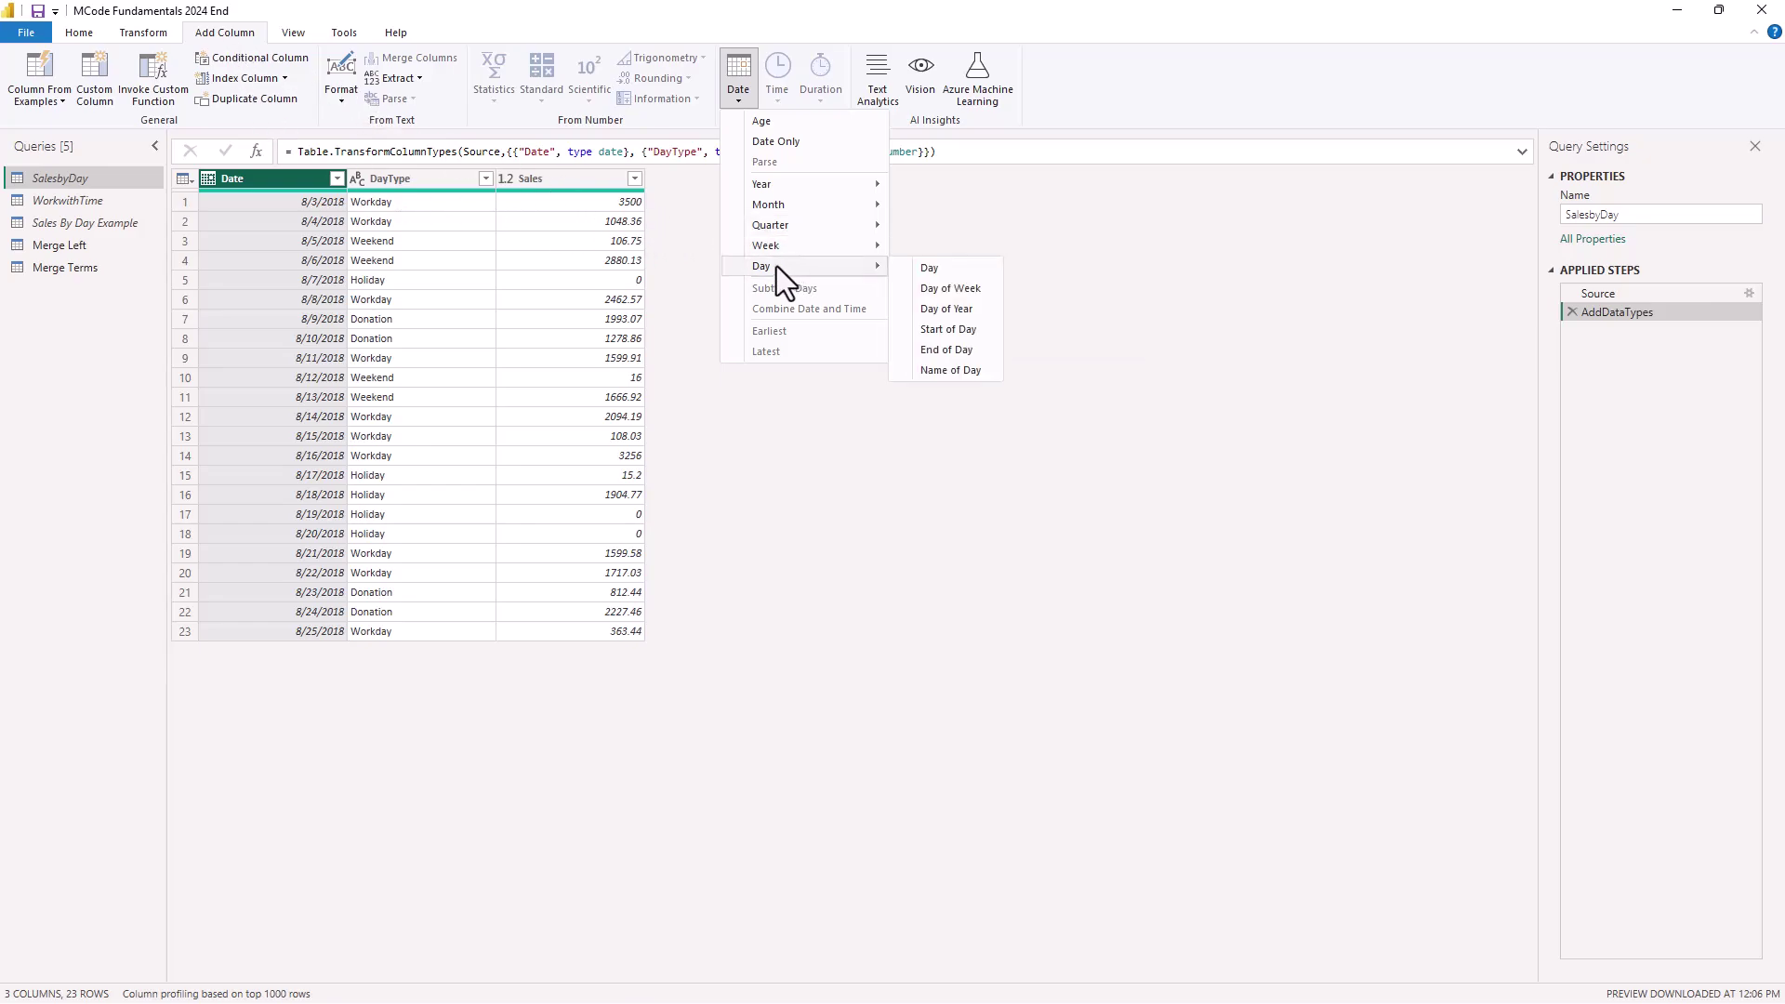
click(948, 289)
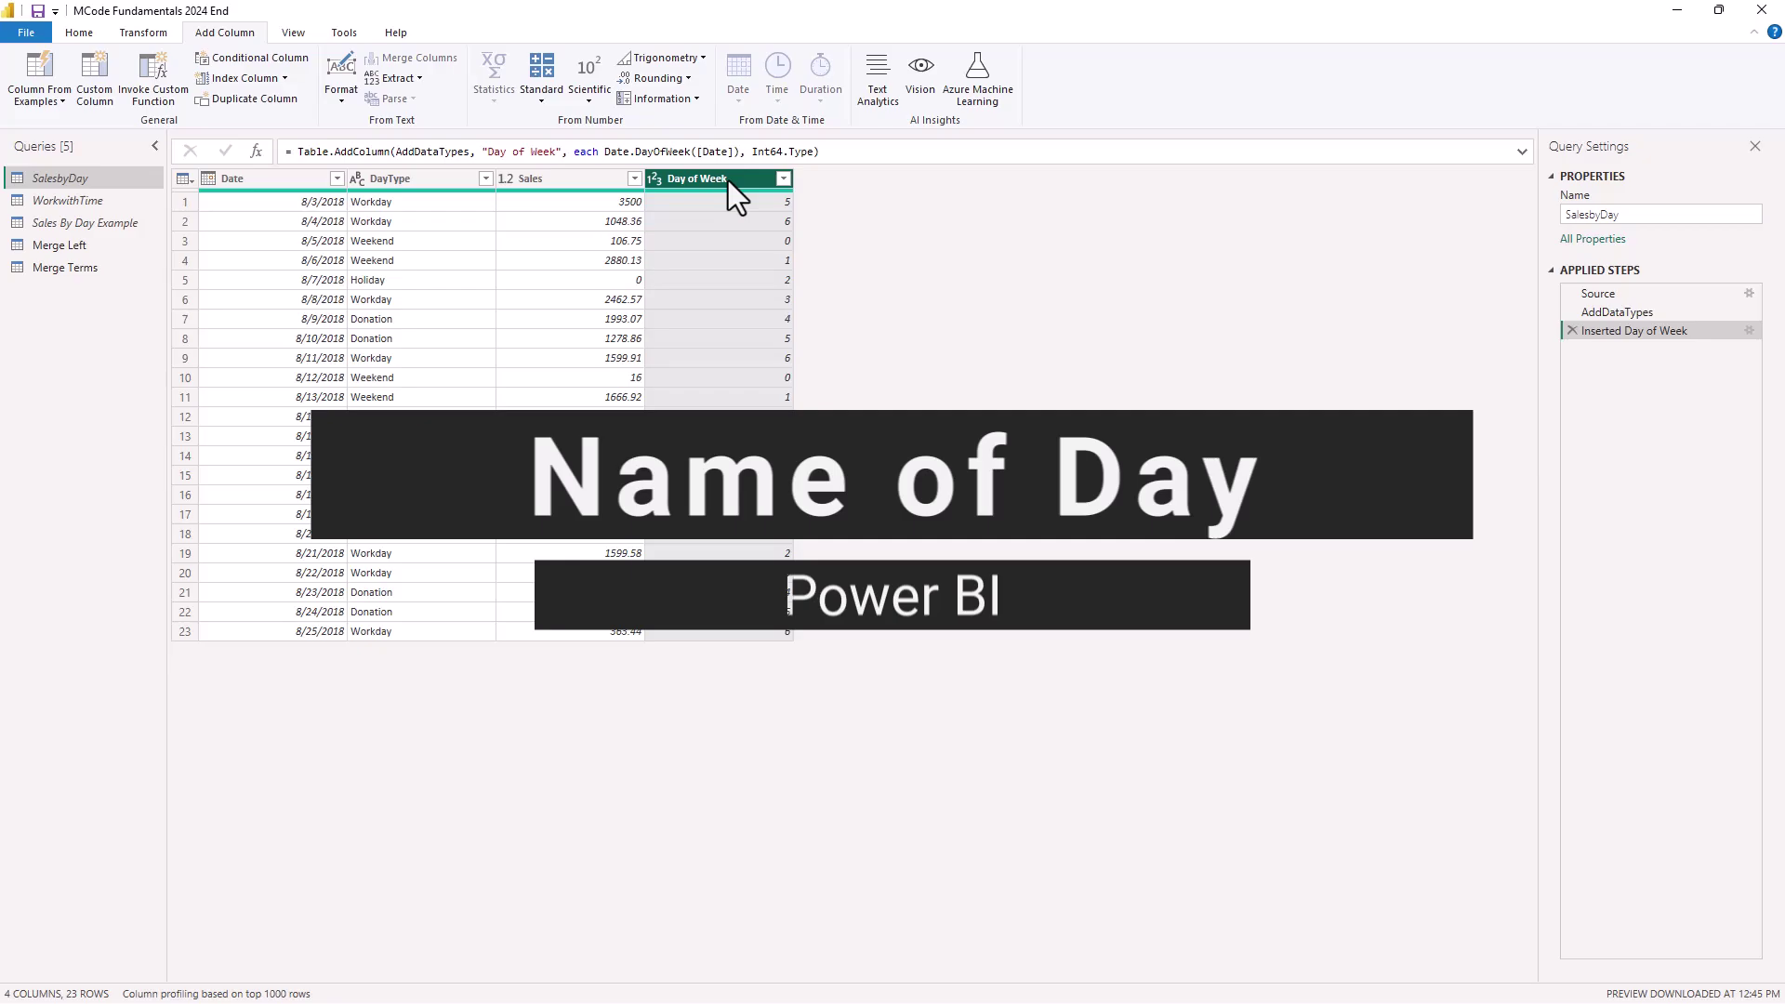
Add a Name of Day column to the SalesbyDay query based on the Date column.
click(258, 183)
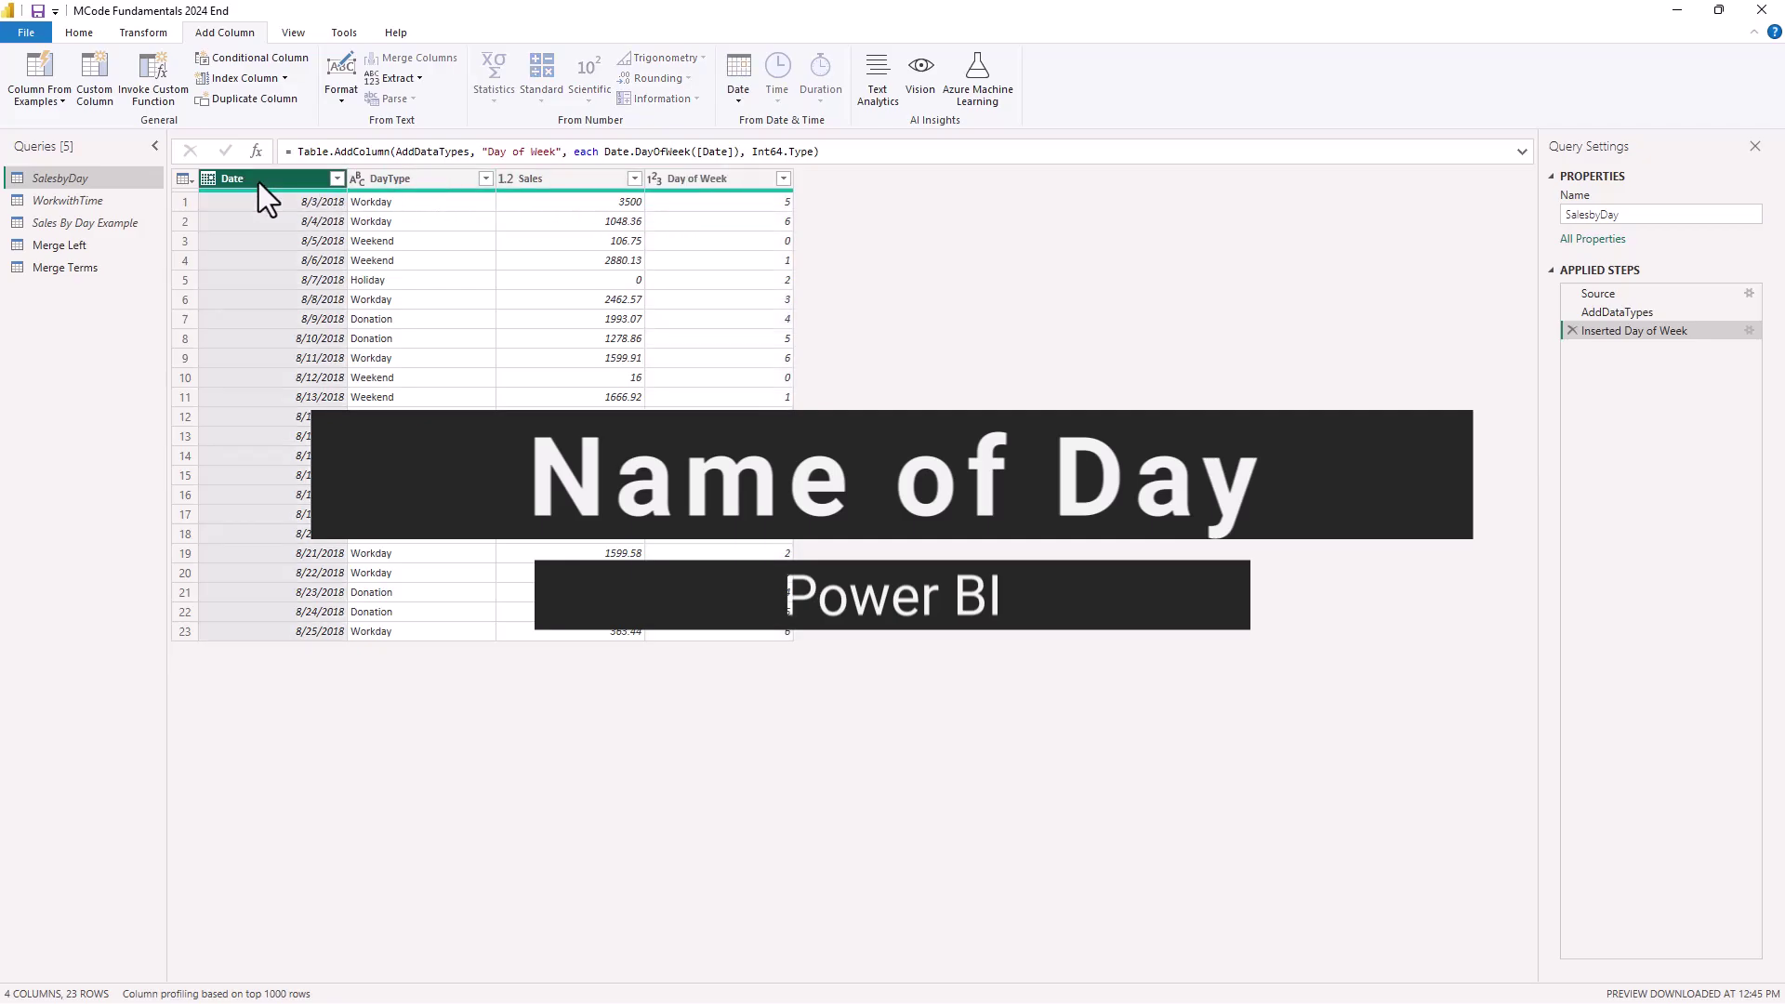
click(738, 99)
mouse_move(773, 266)
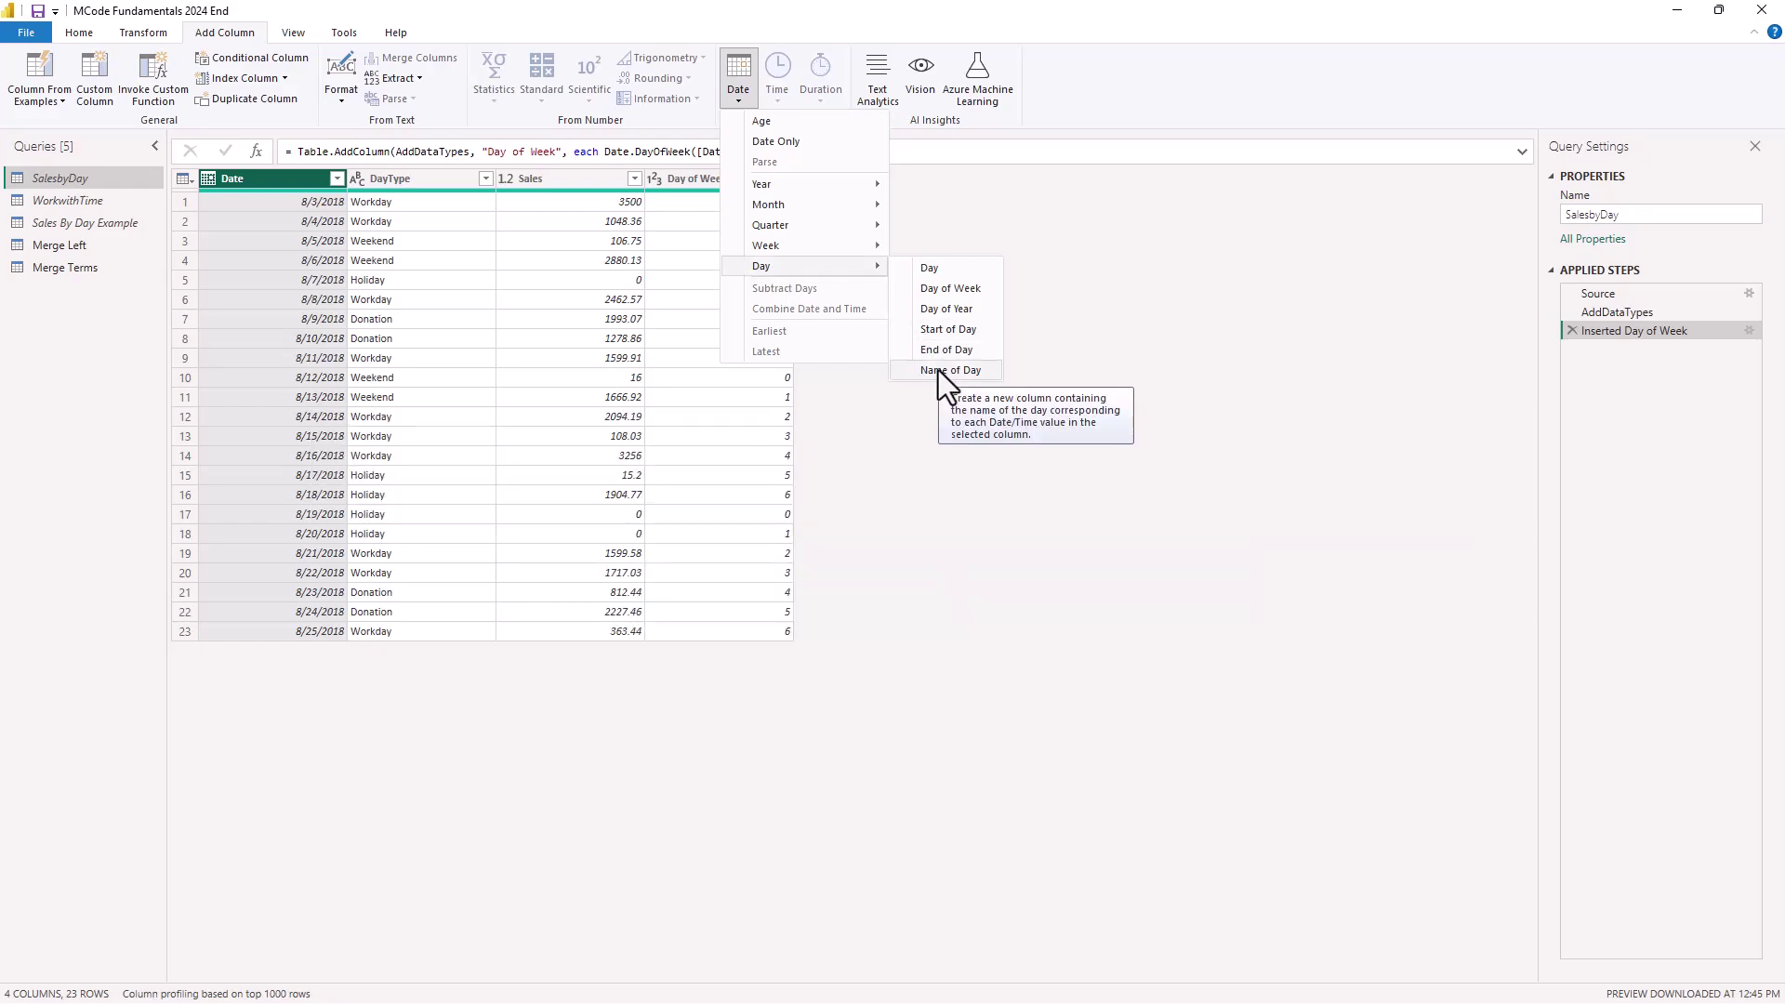
click(939, 370)
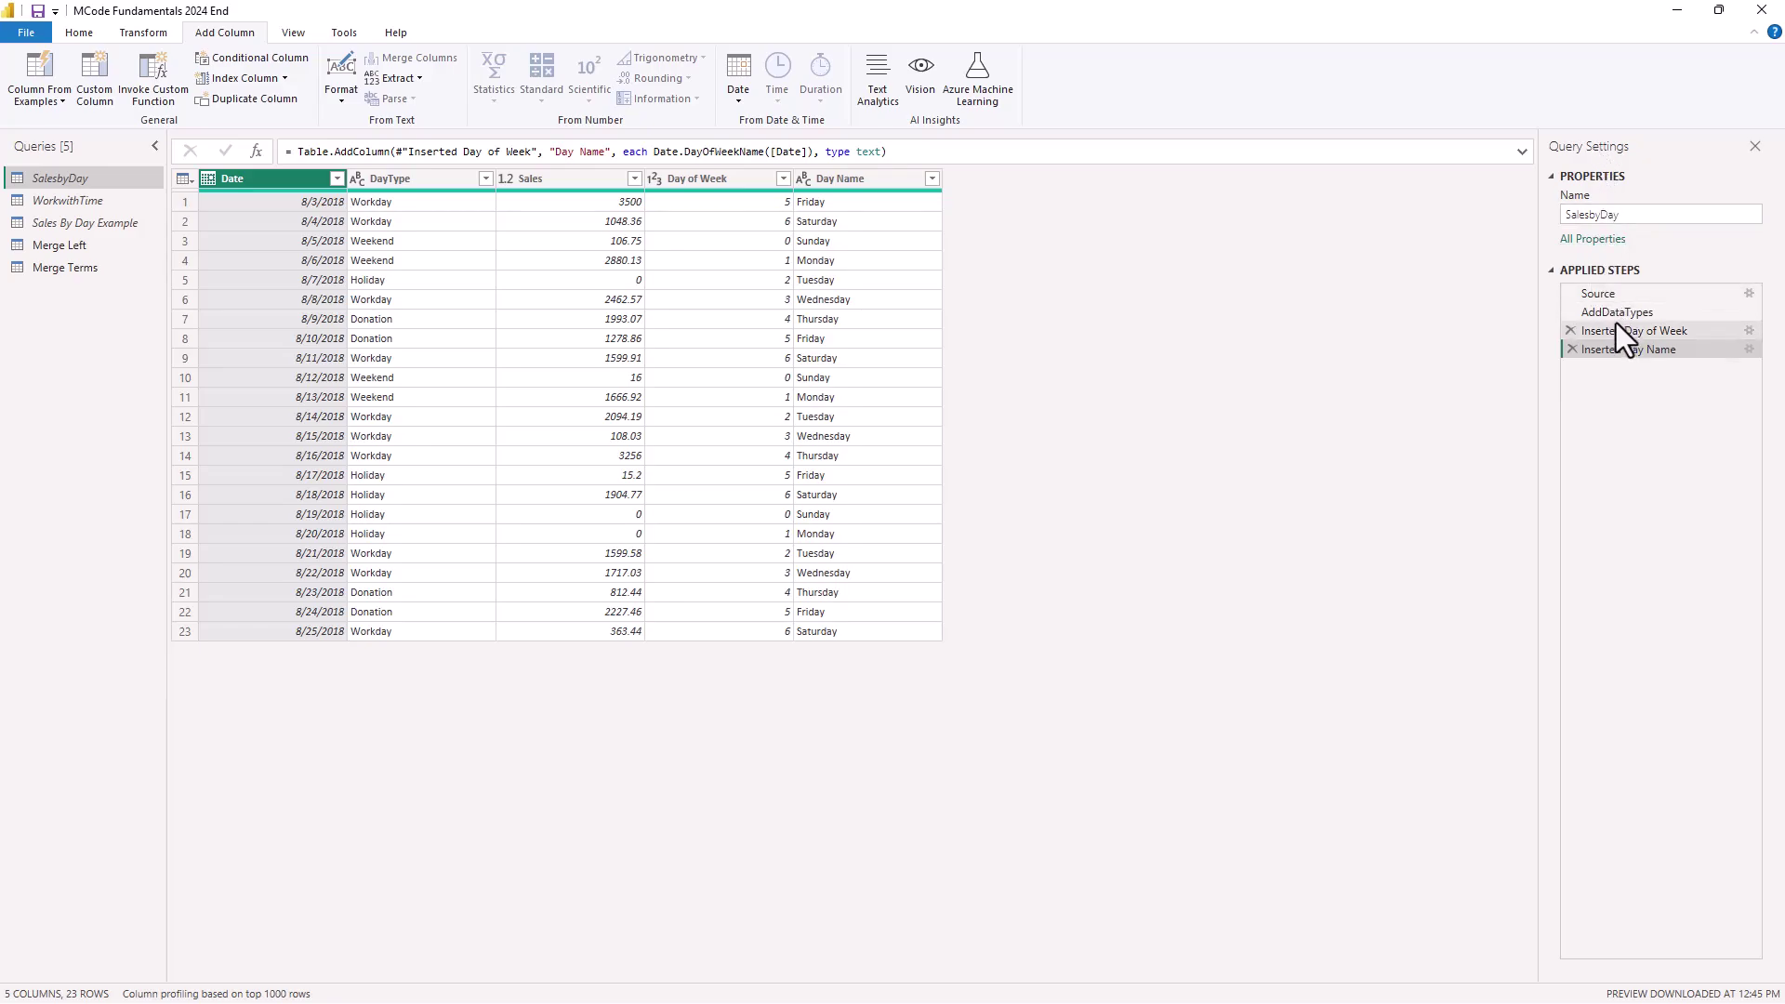
Review the data and formula at each applied step of SalesbyDay, from Source through Inserted Day Name.
click(1603, 294)
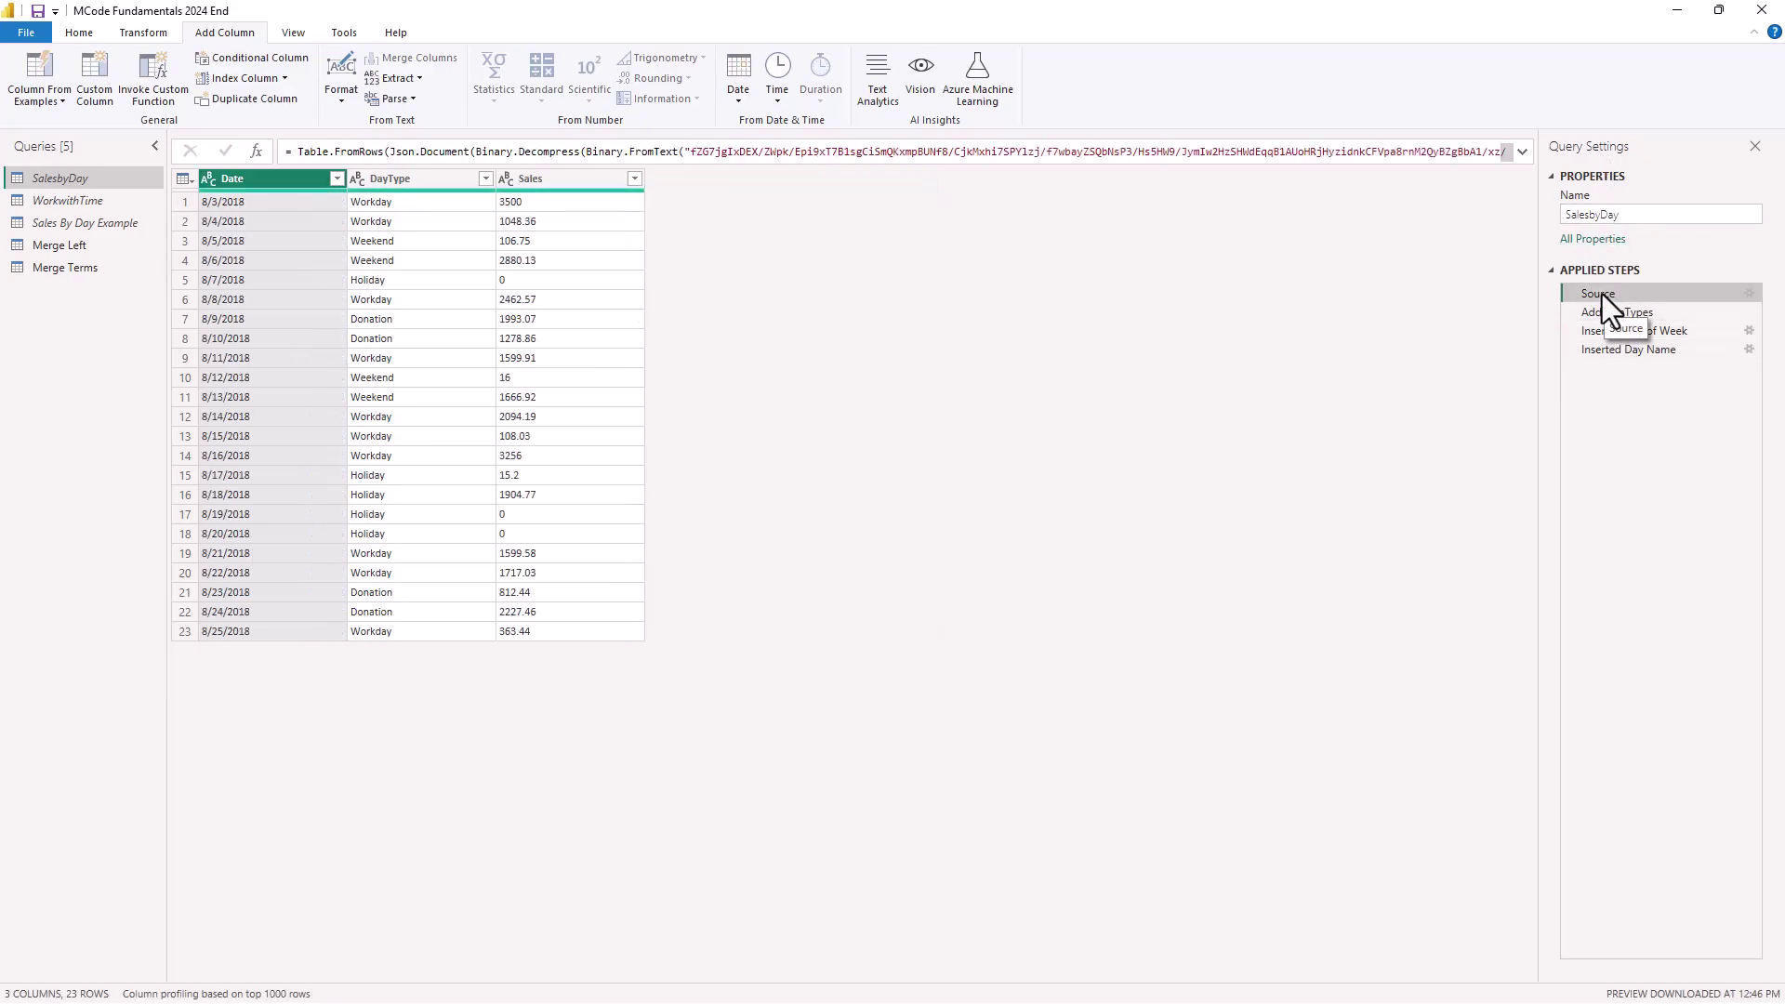
click(1597, 314)
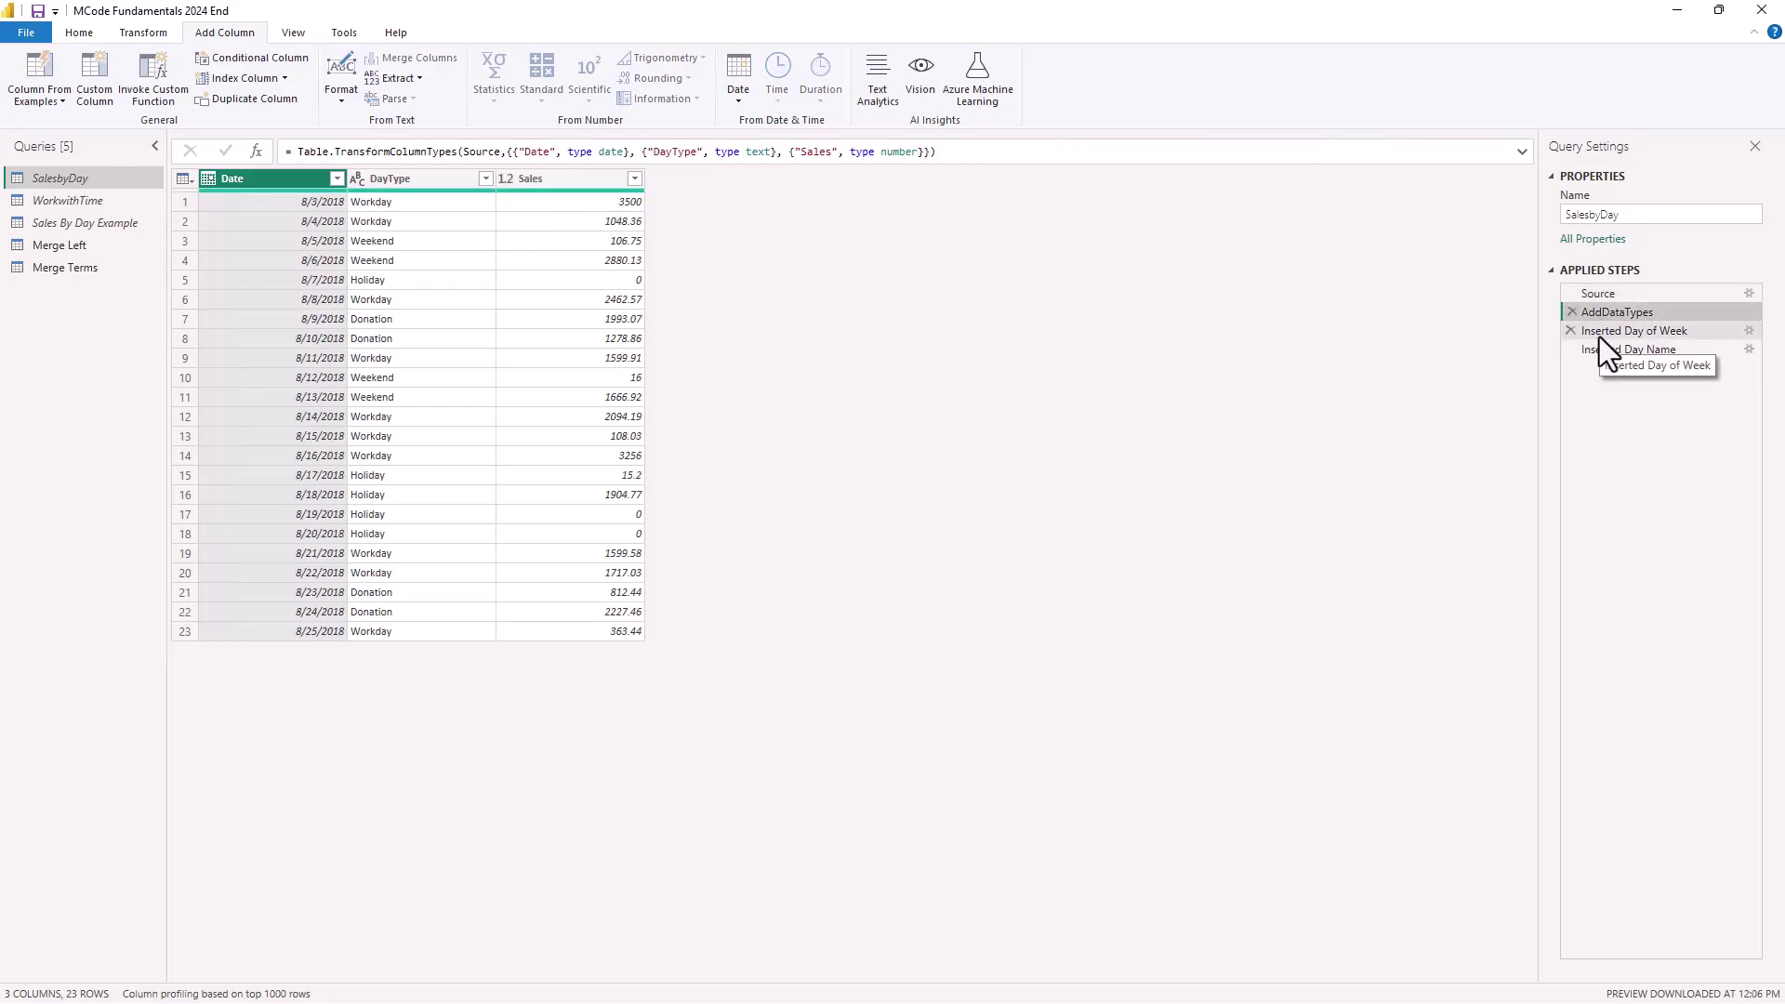
click(1600, 333)
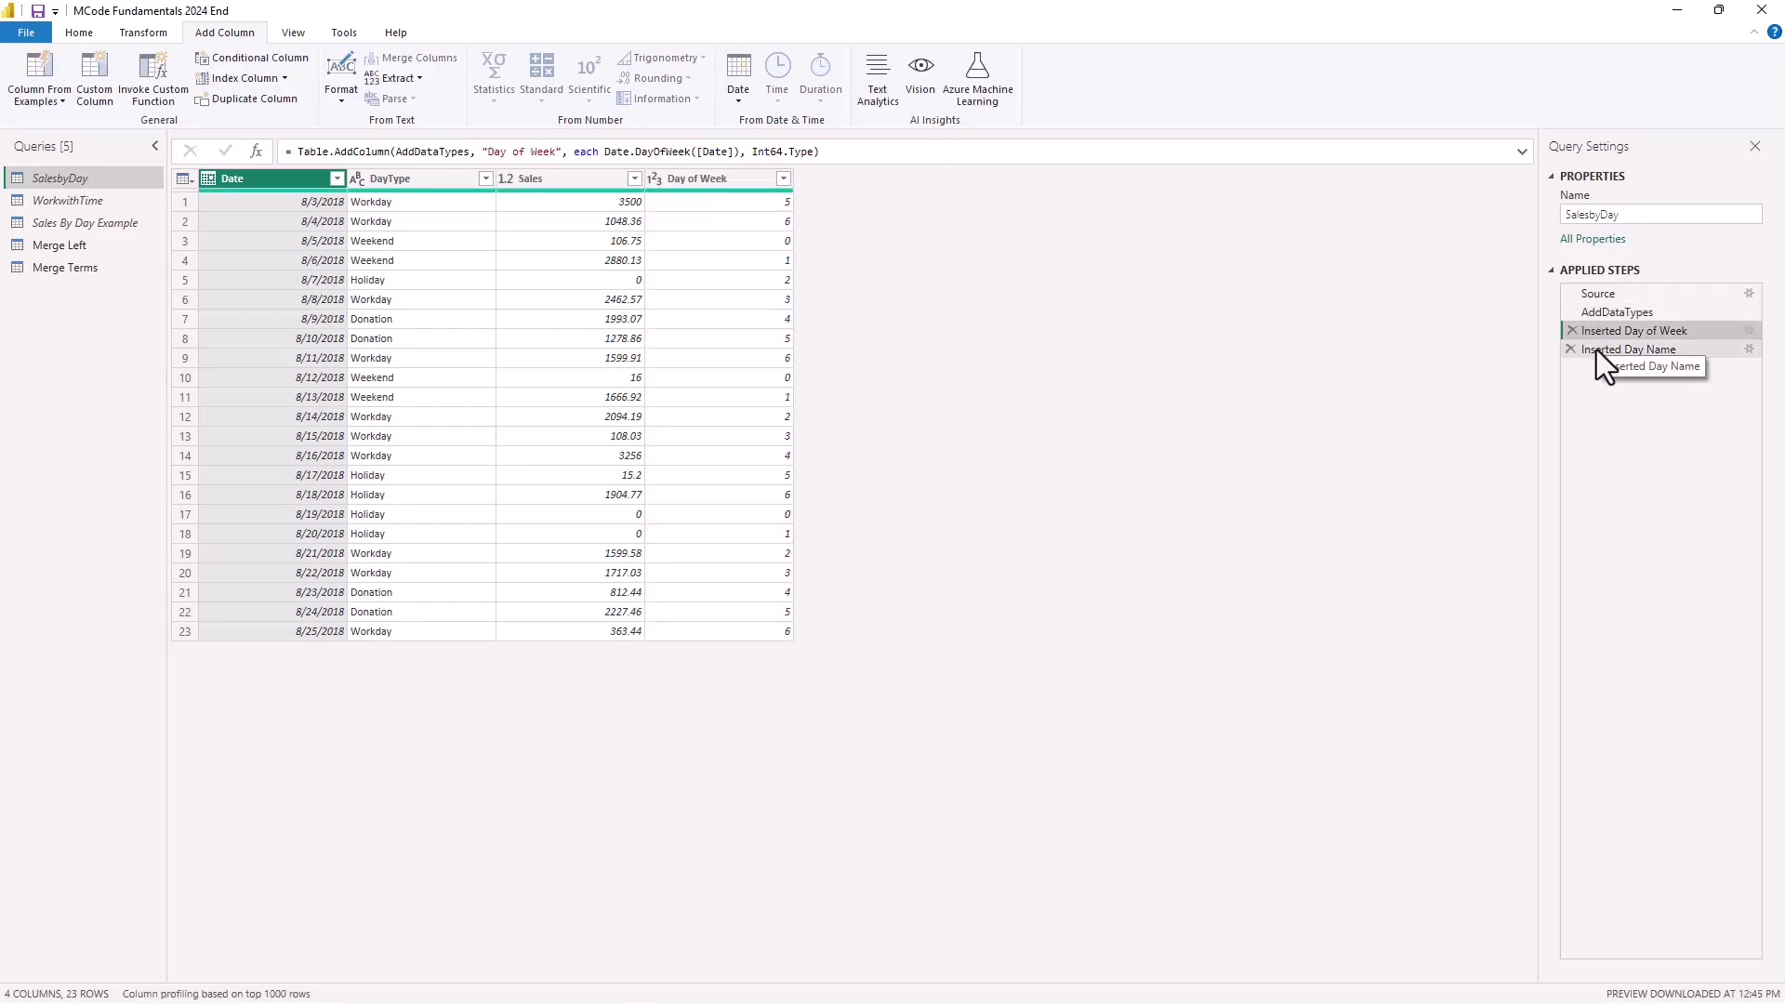
click(1597, 351)
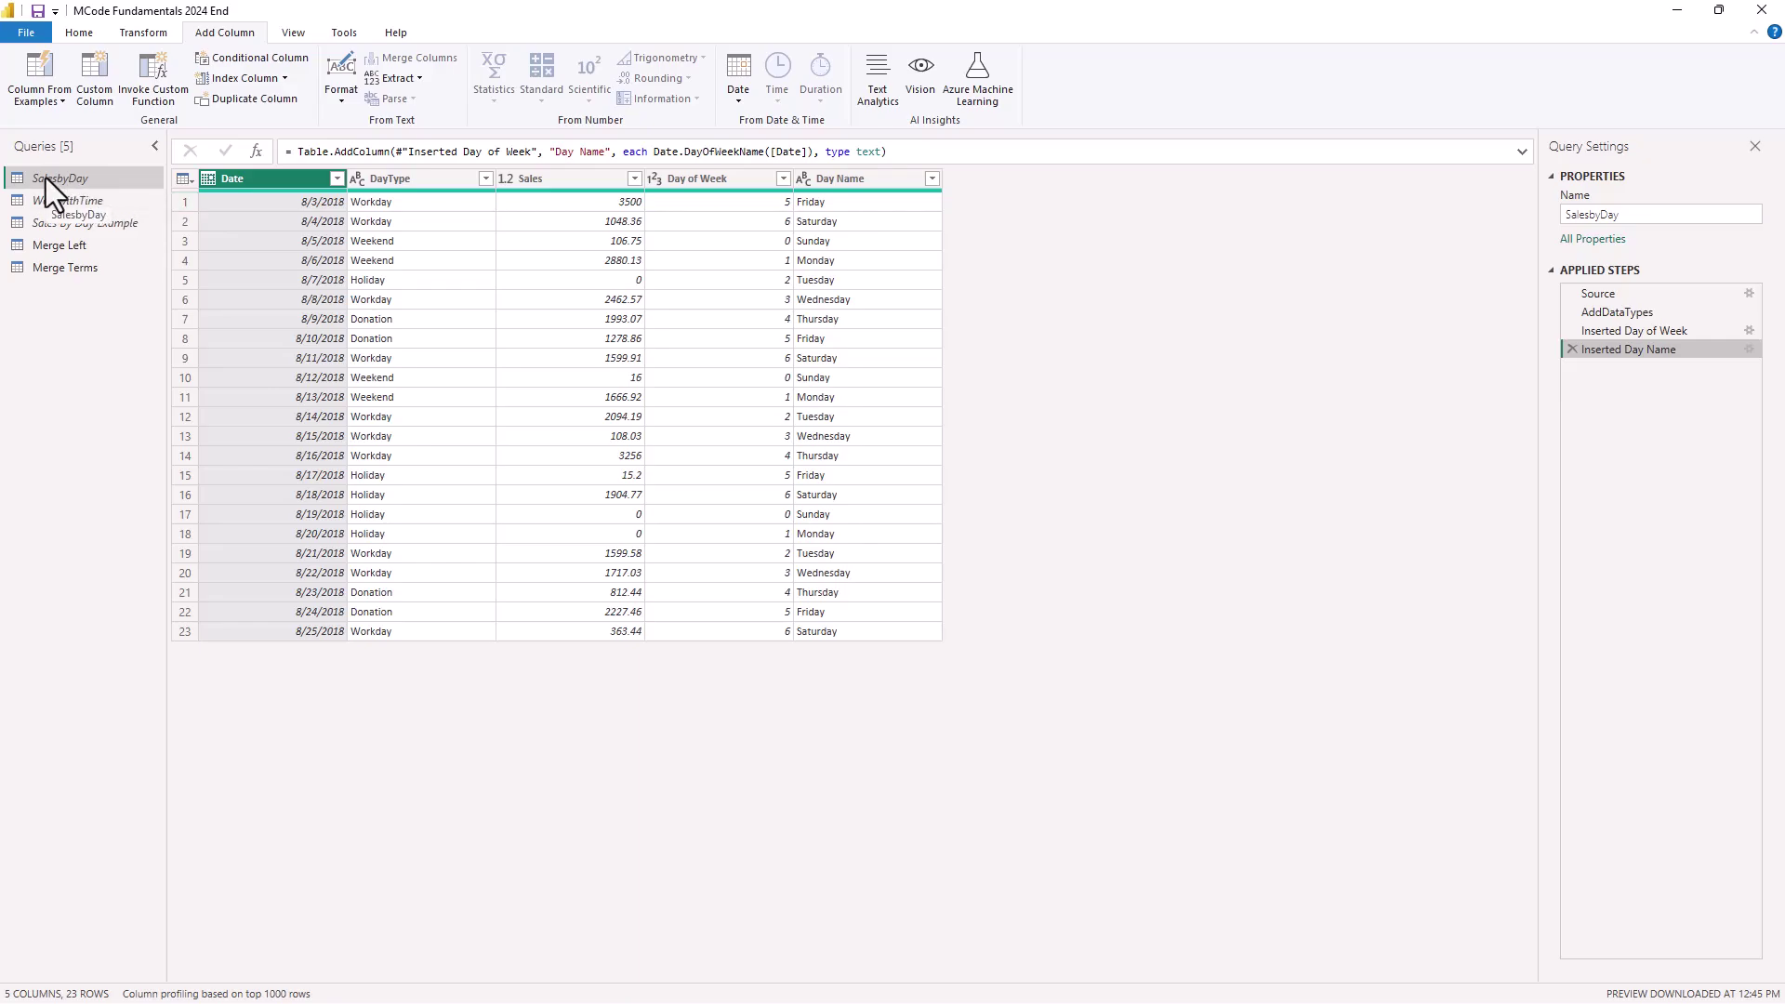
Examine the M code of the two added day columns in the Advanced Editor and close it without changes.
click(80, 33)
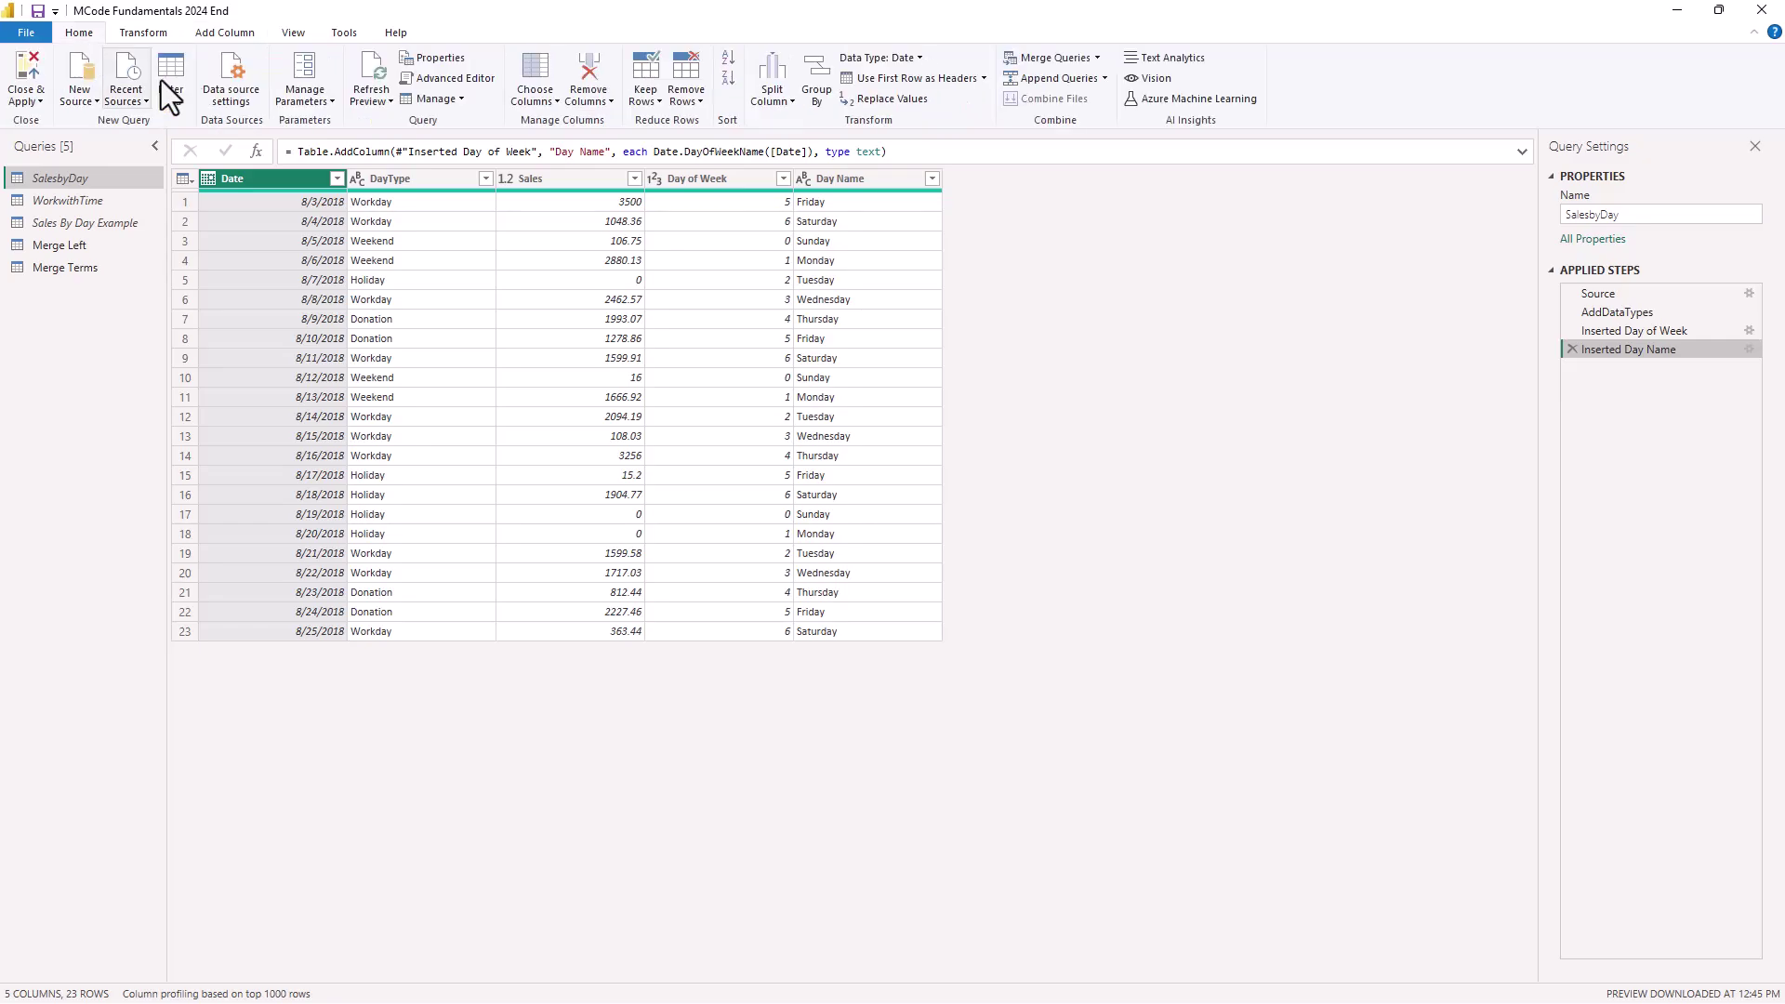
click(441, 79)
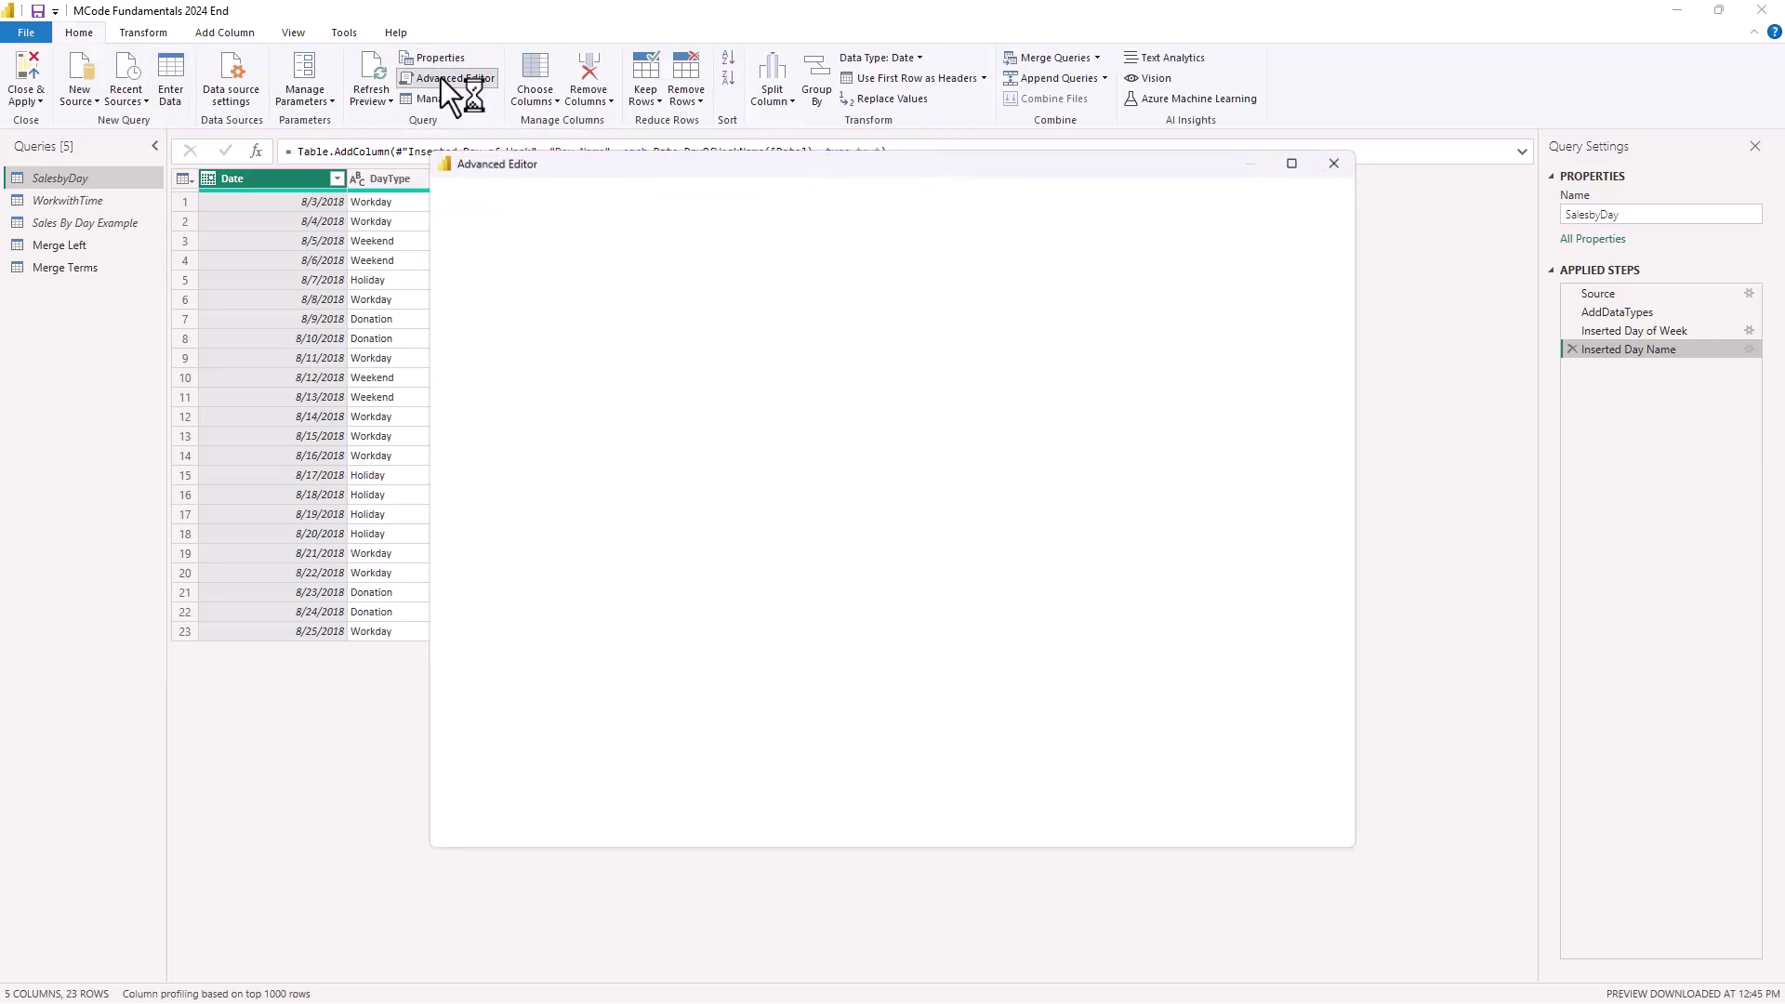
drag(729, 161, 581, 158)
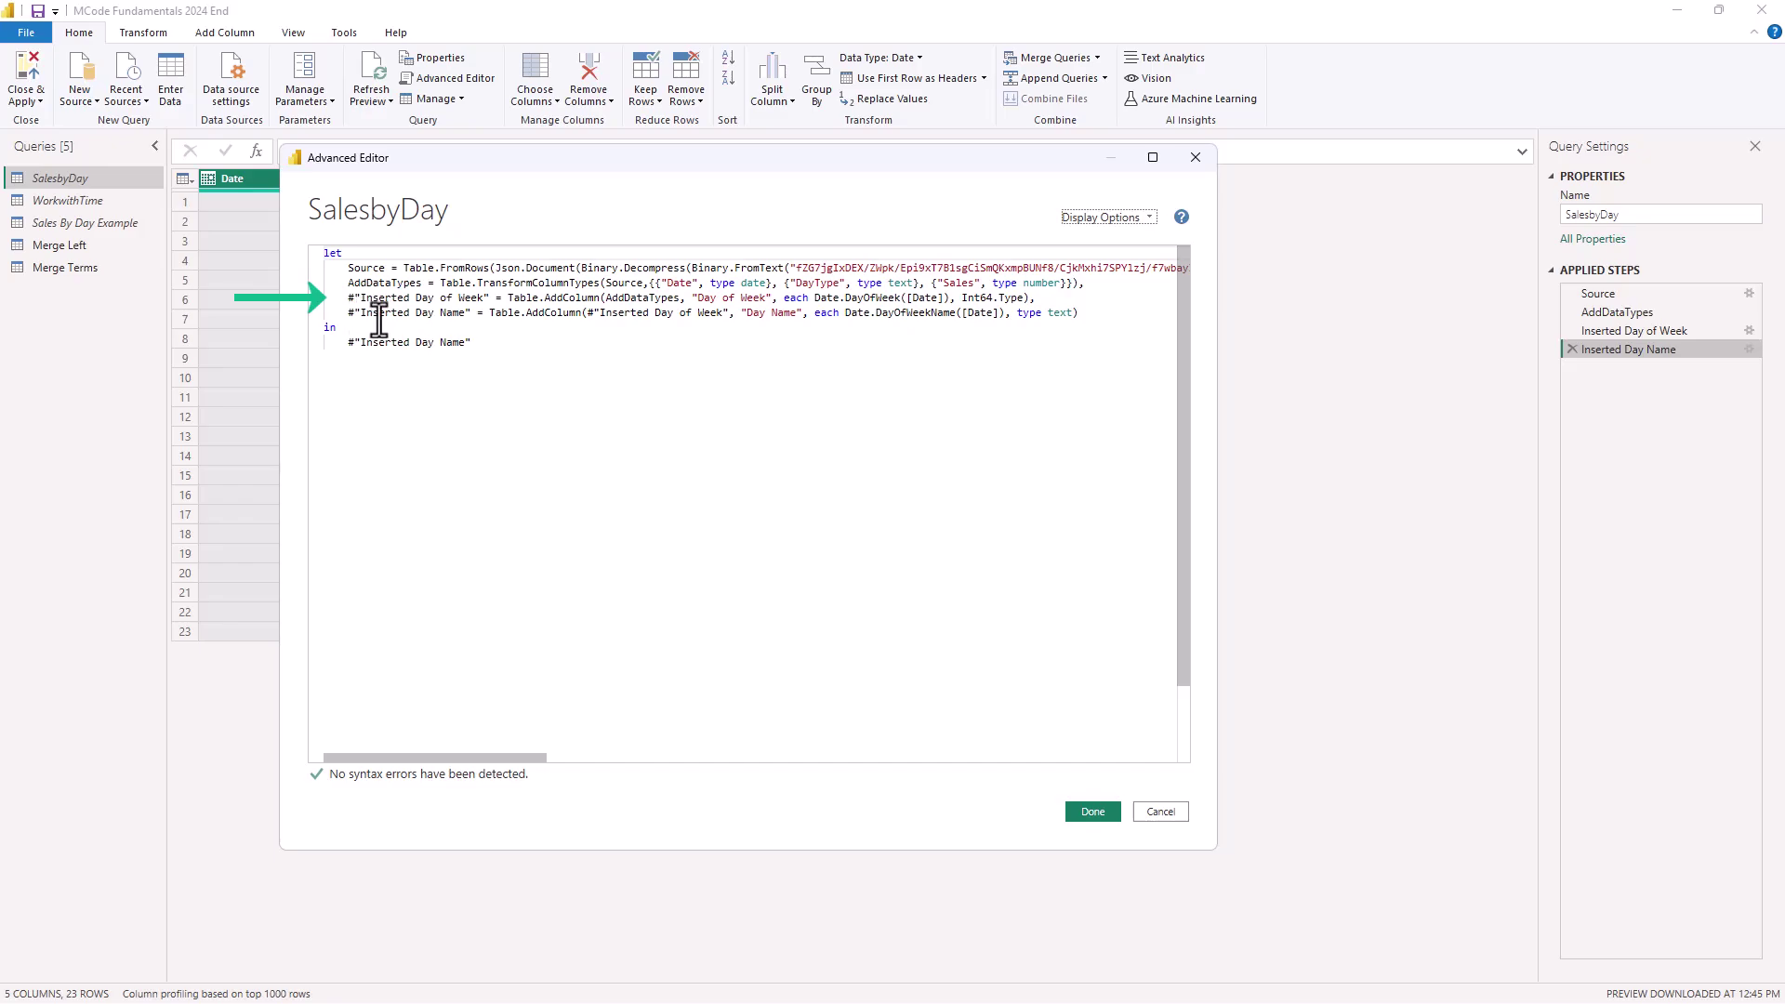
click(1155, 814)
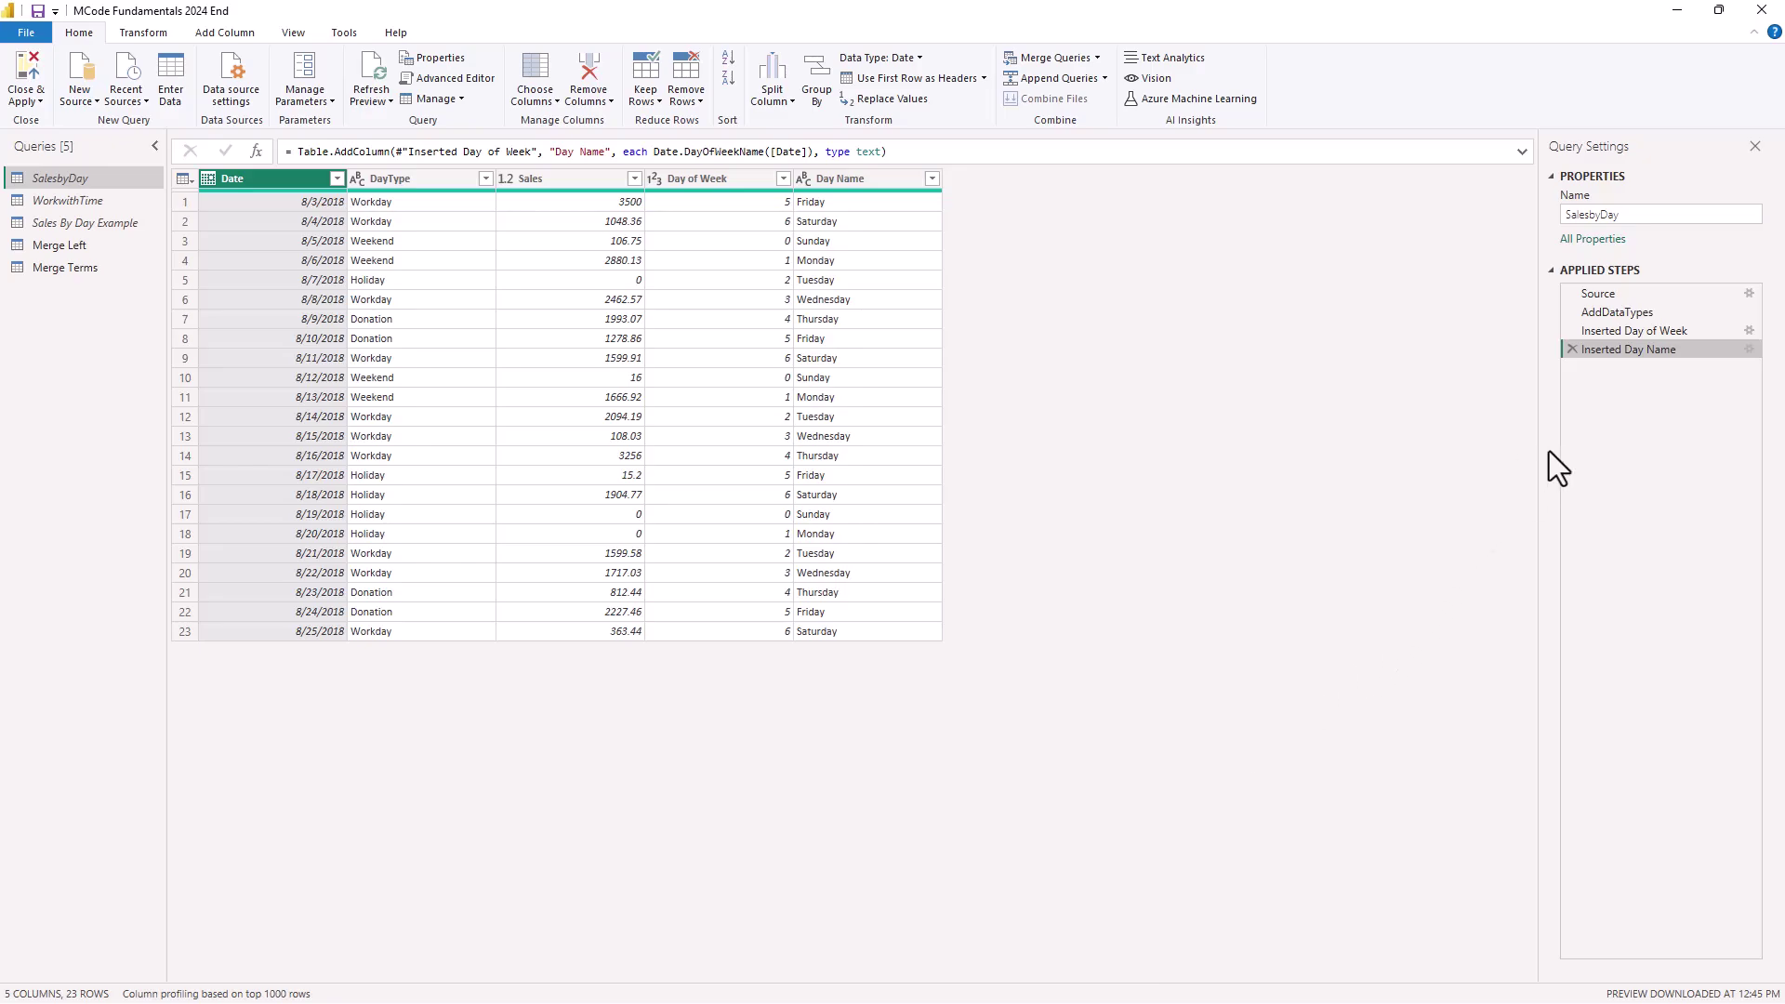
Rename the Inserted Day of Week applied step as InsertDayofWeek.
click(1603, 330)
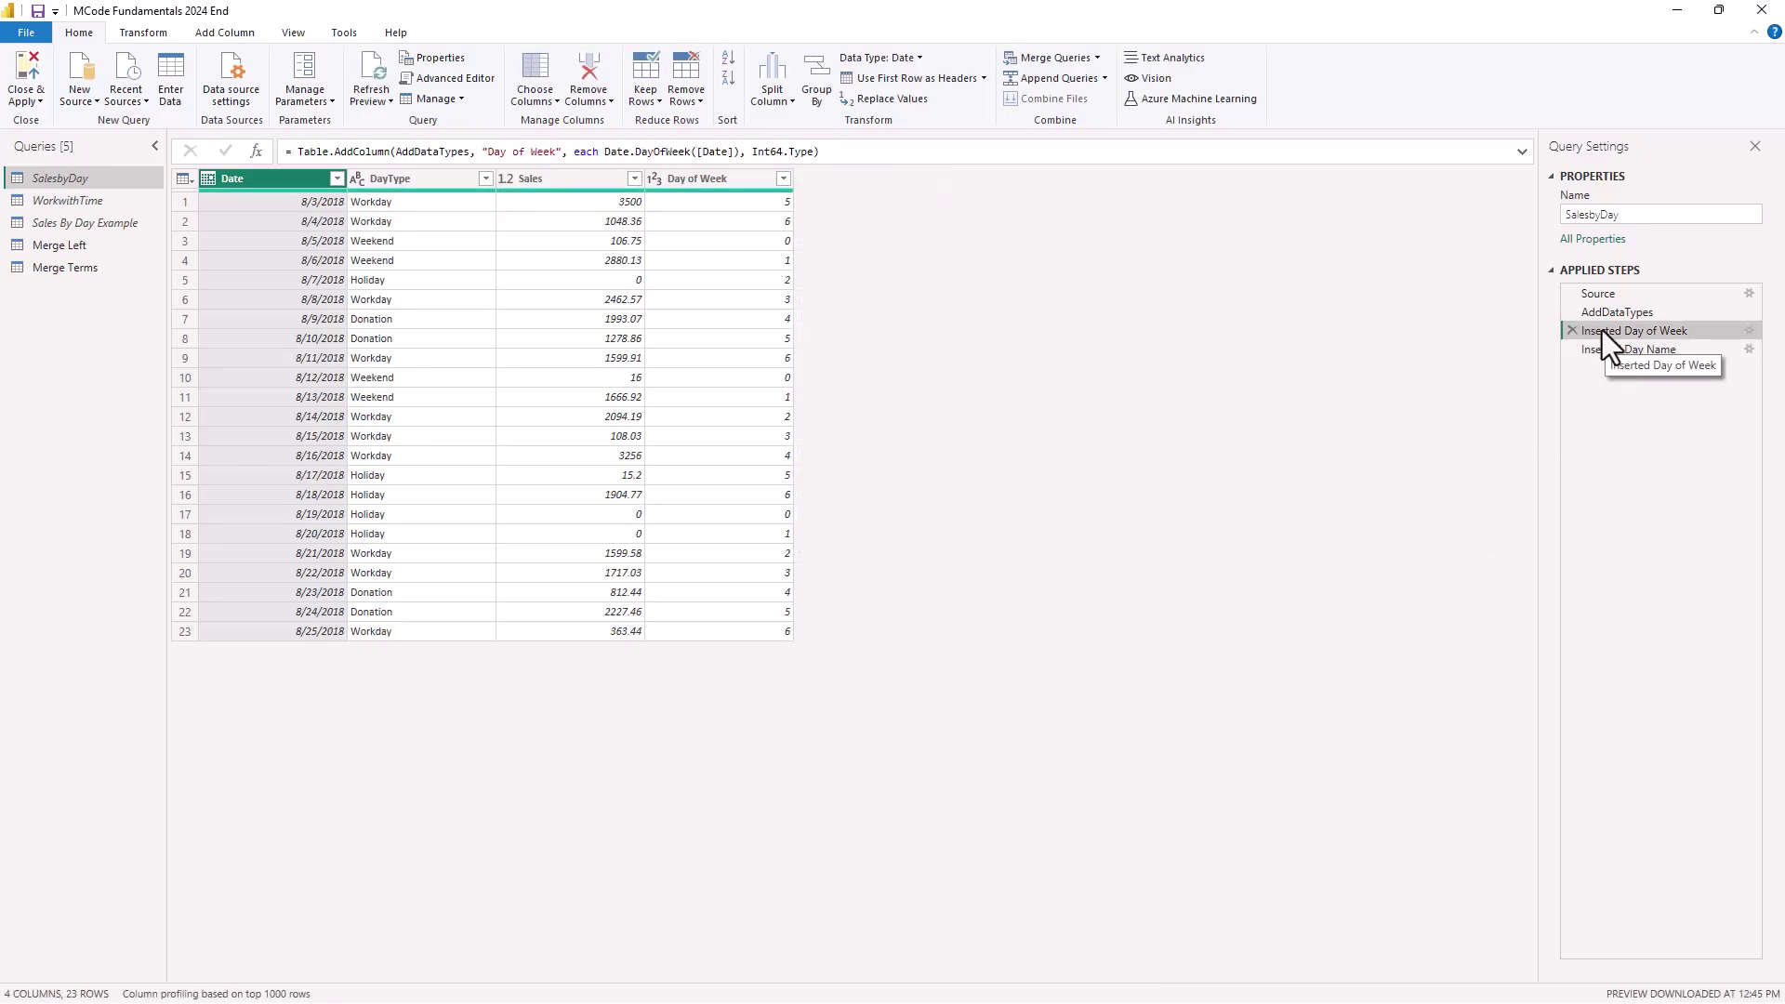
right_click(1602, 330)
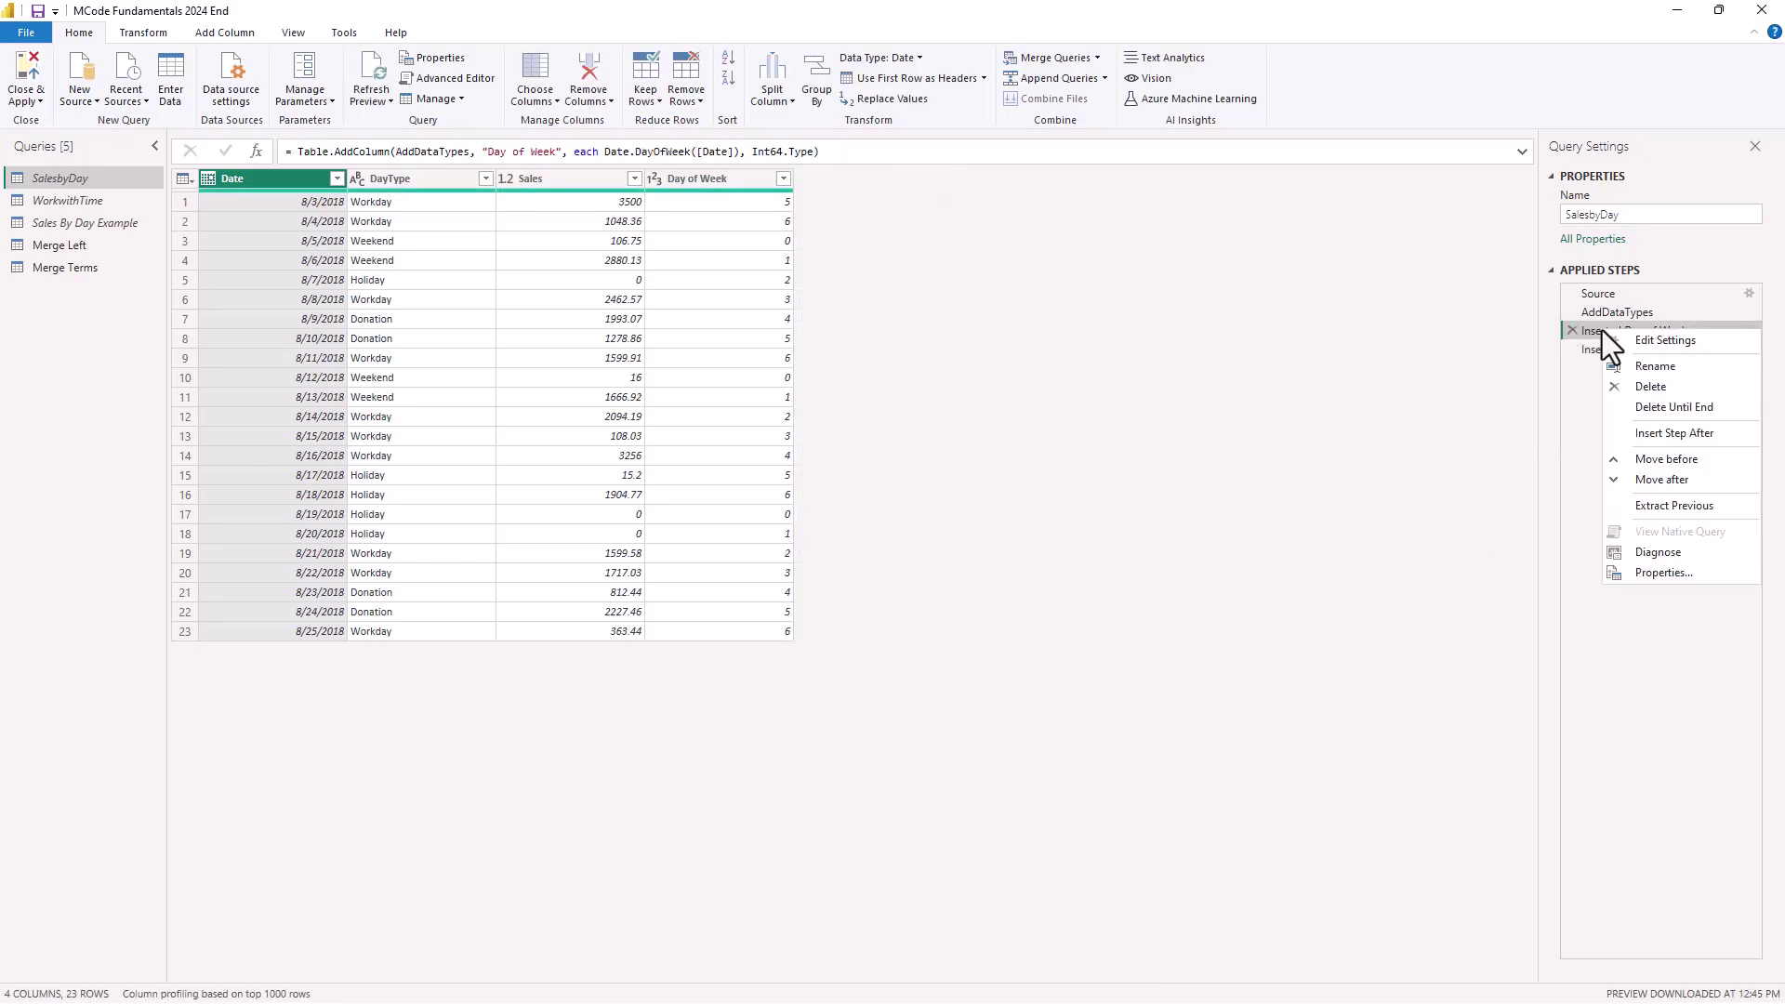
click(1656, 369)
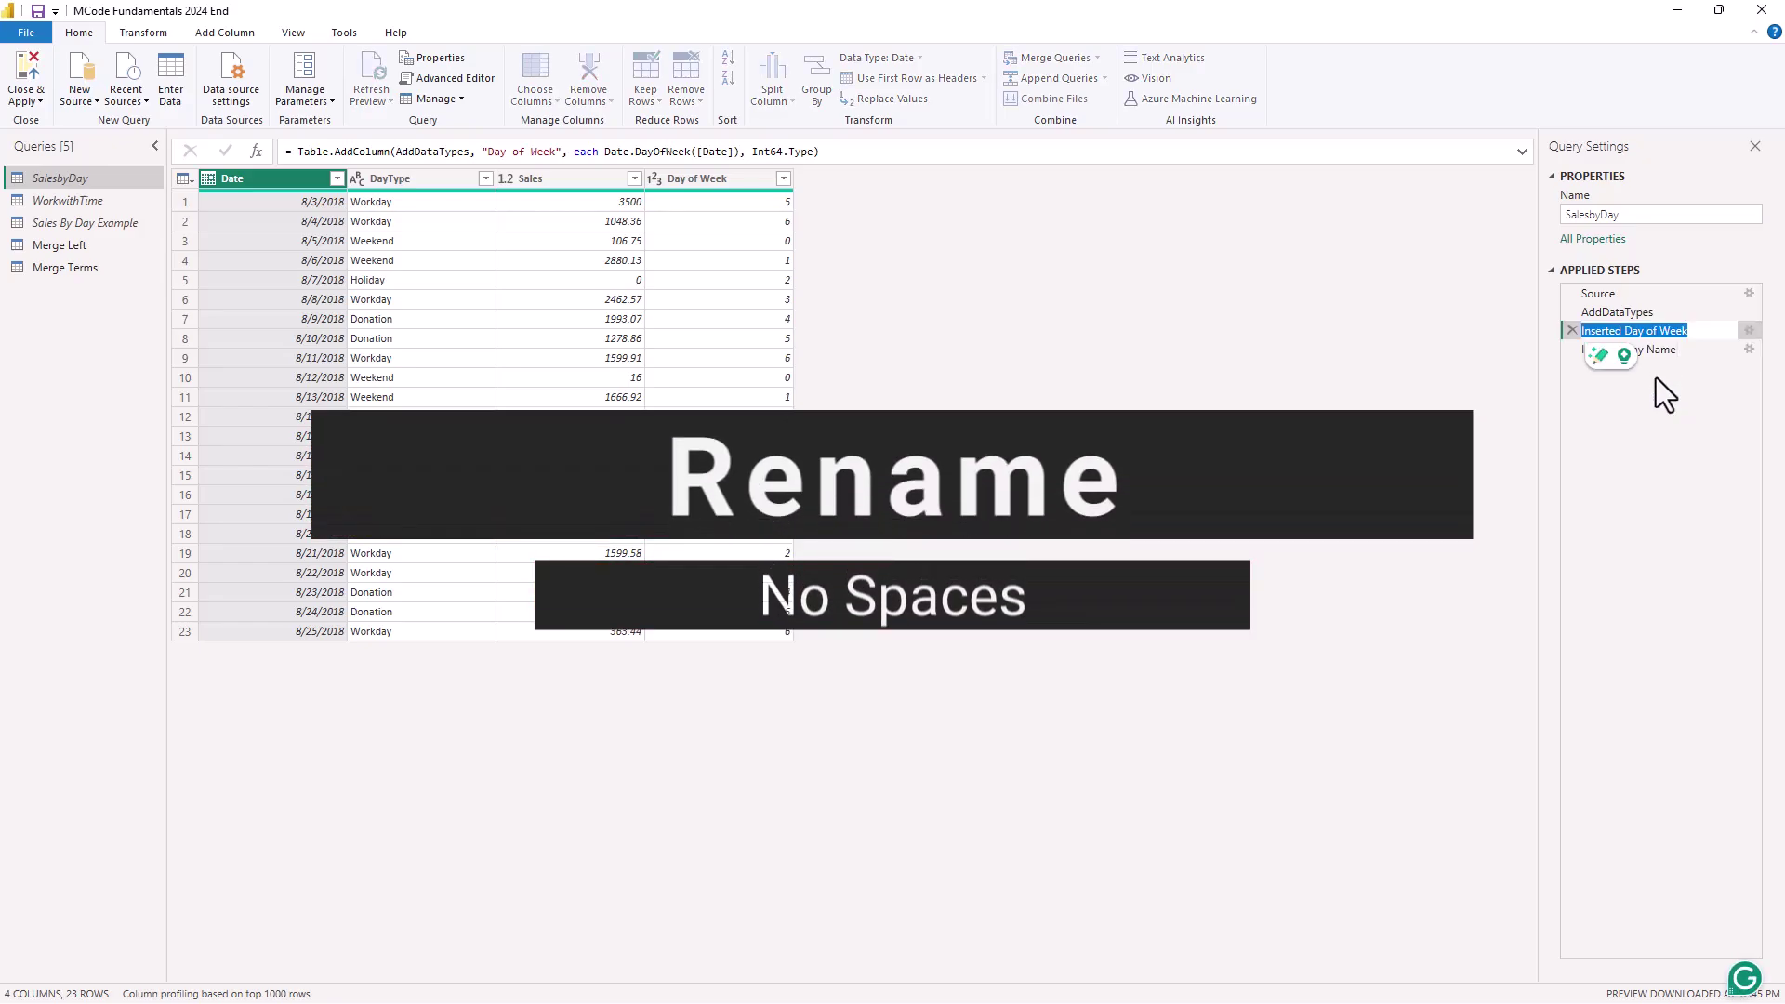
key(BackSpace)
text(Inser)
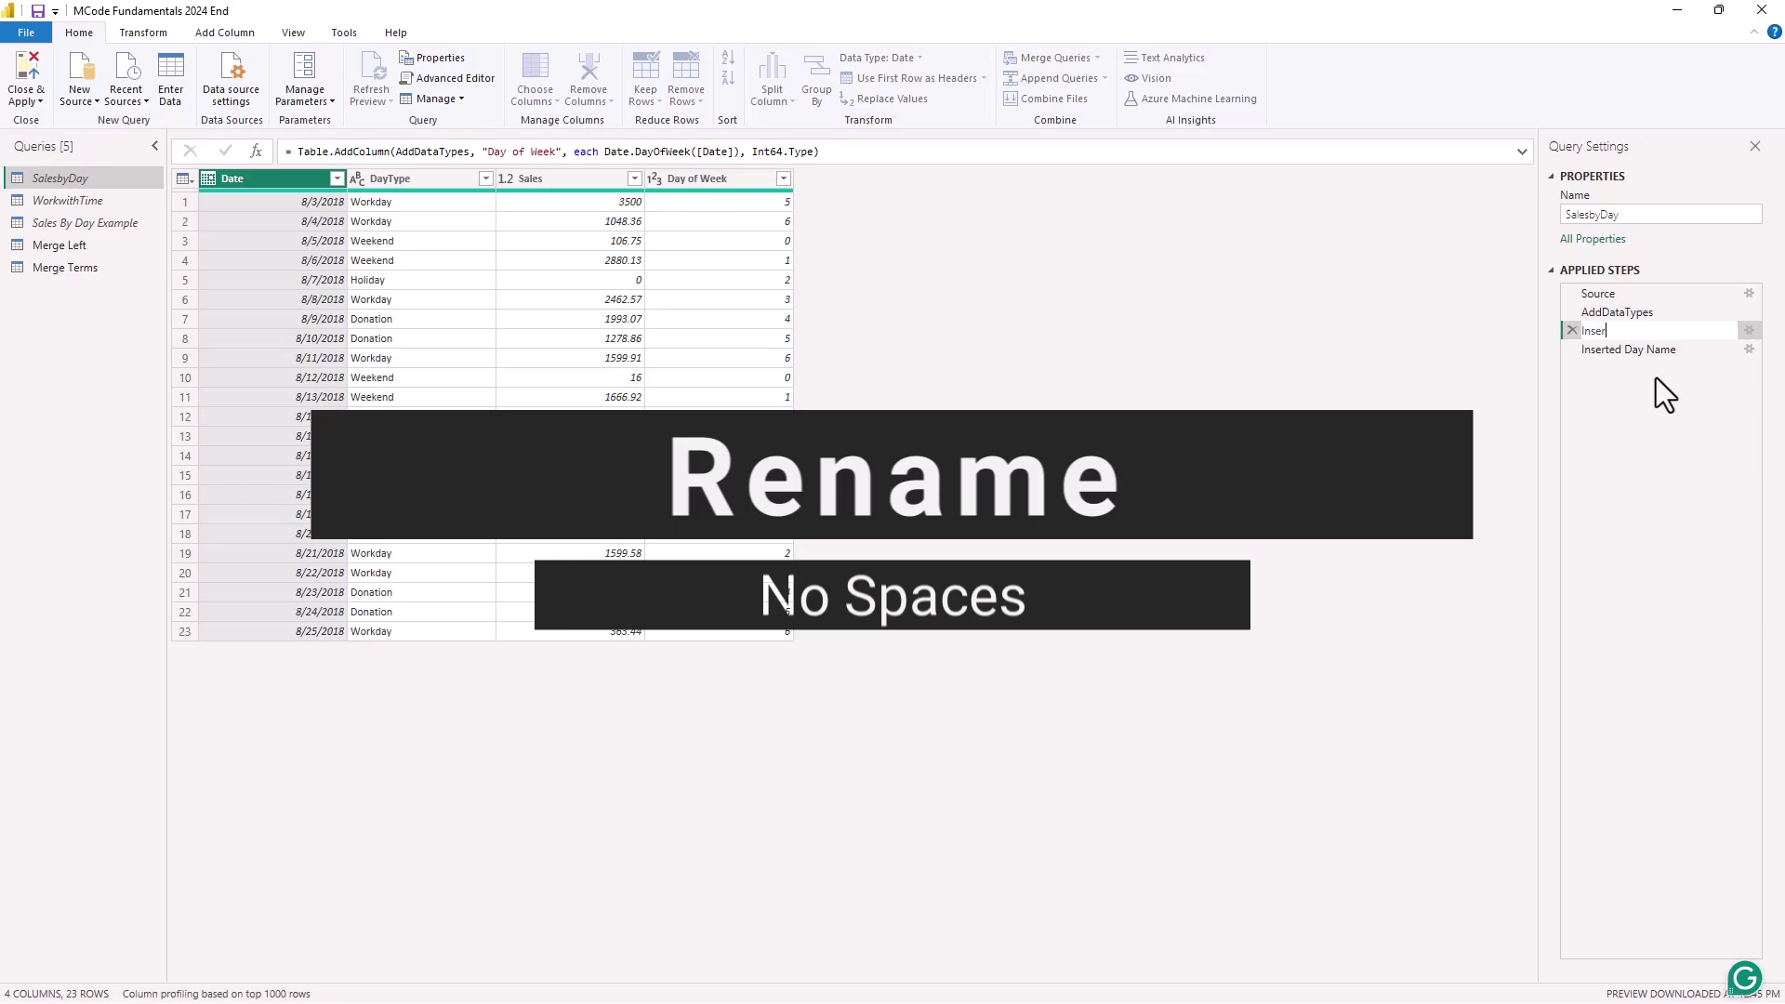
text(tDayofWeek)
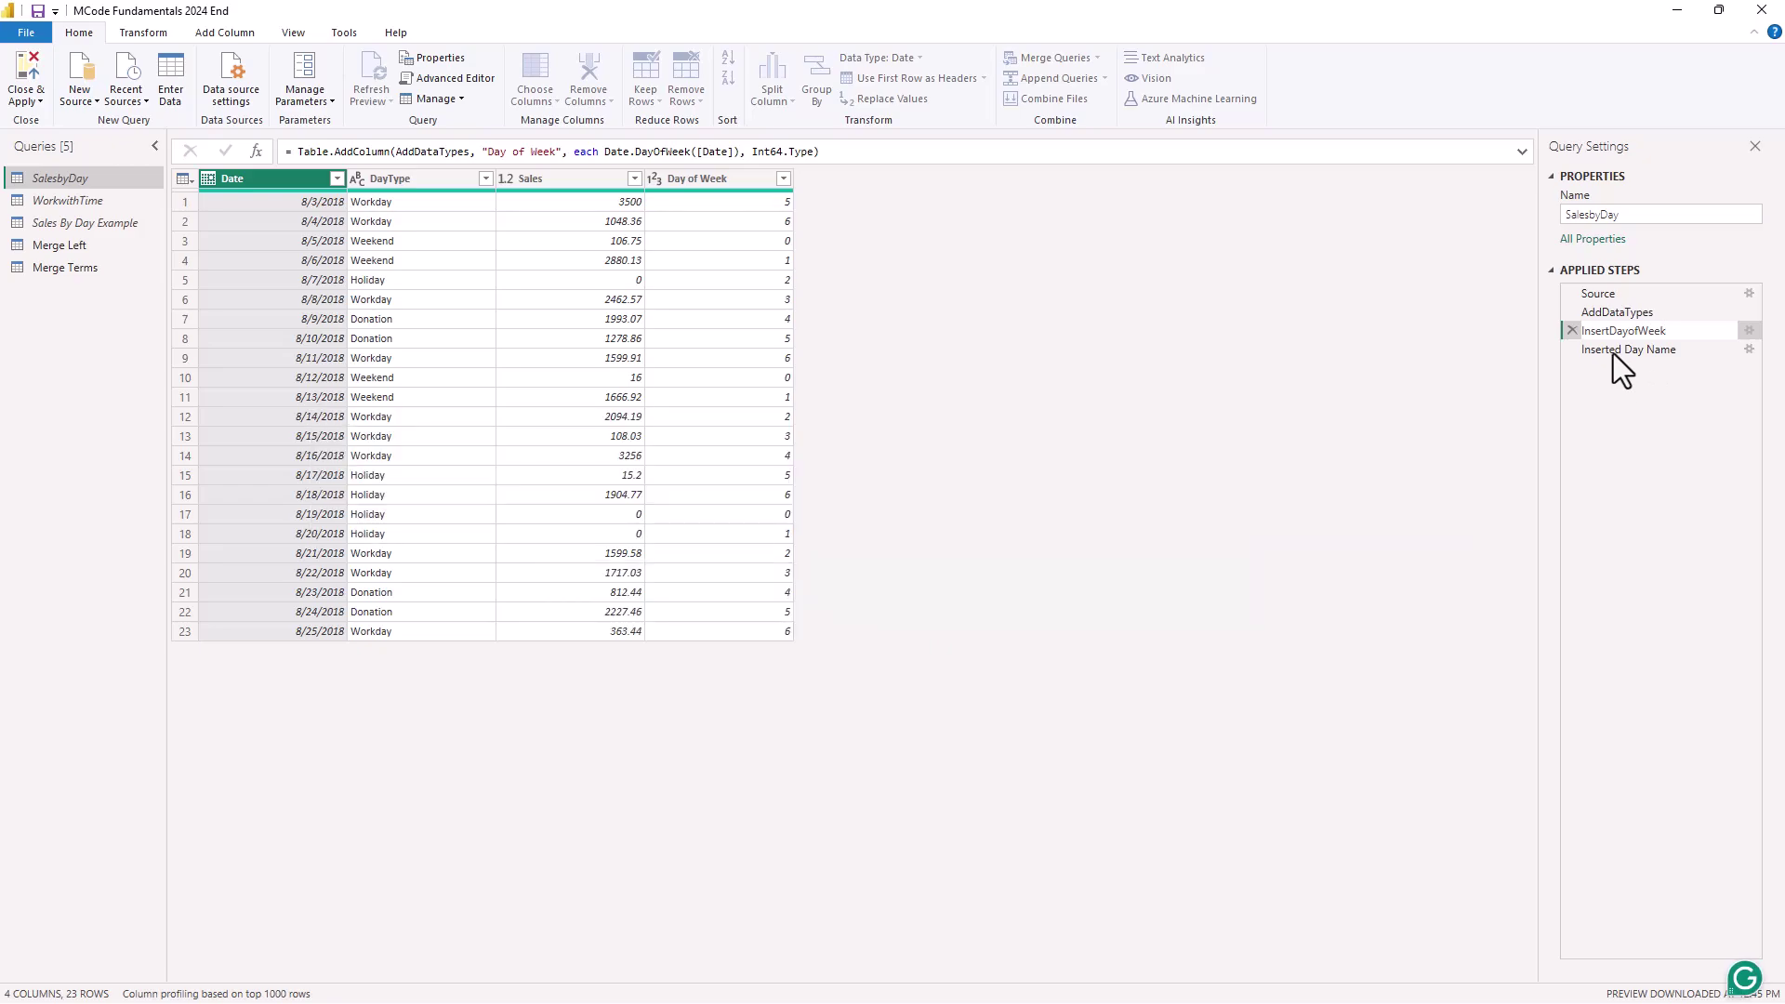
key(Return)
Rename the Inserted Day Name applied step as InsertDayName and review the SalesbyDay M code in the Advanced Editor without changes.
click(1616, 351)
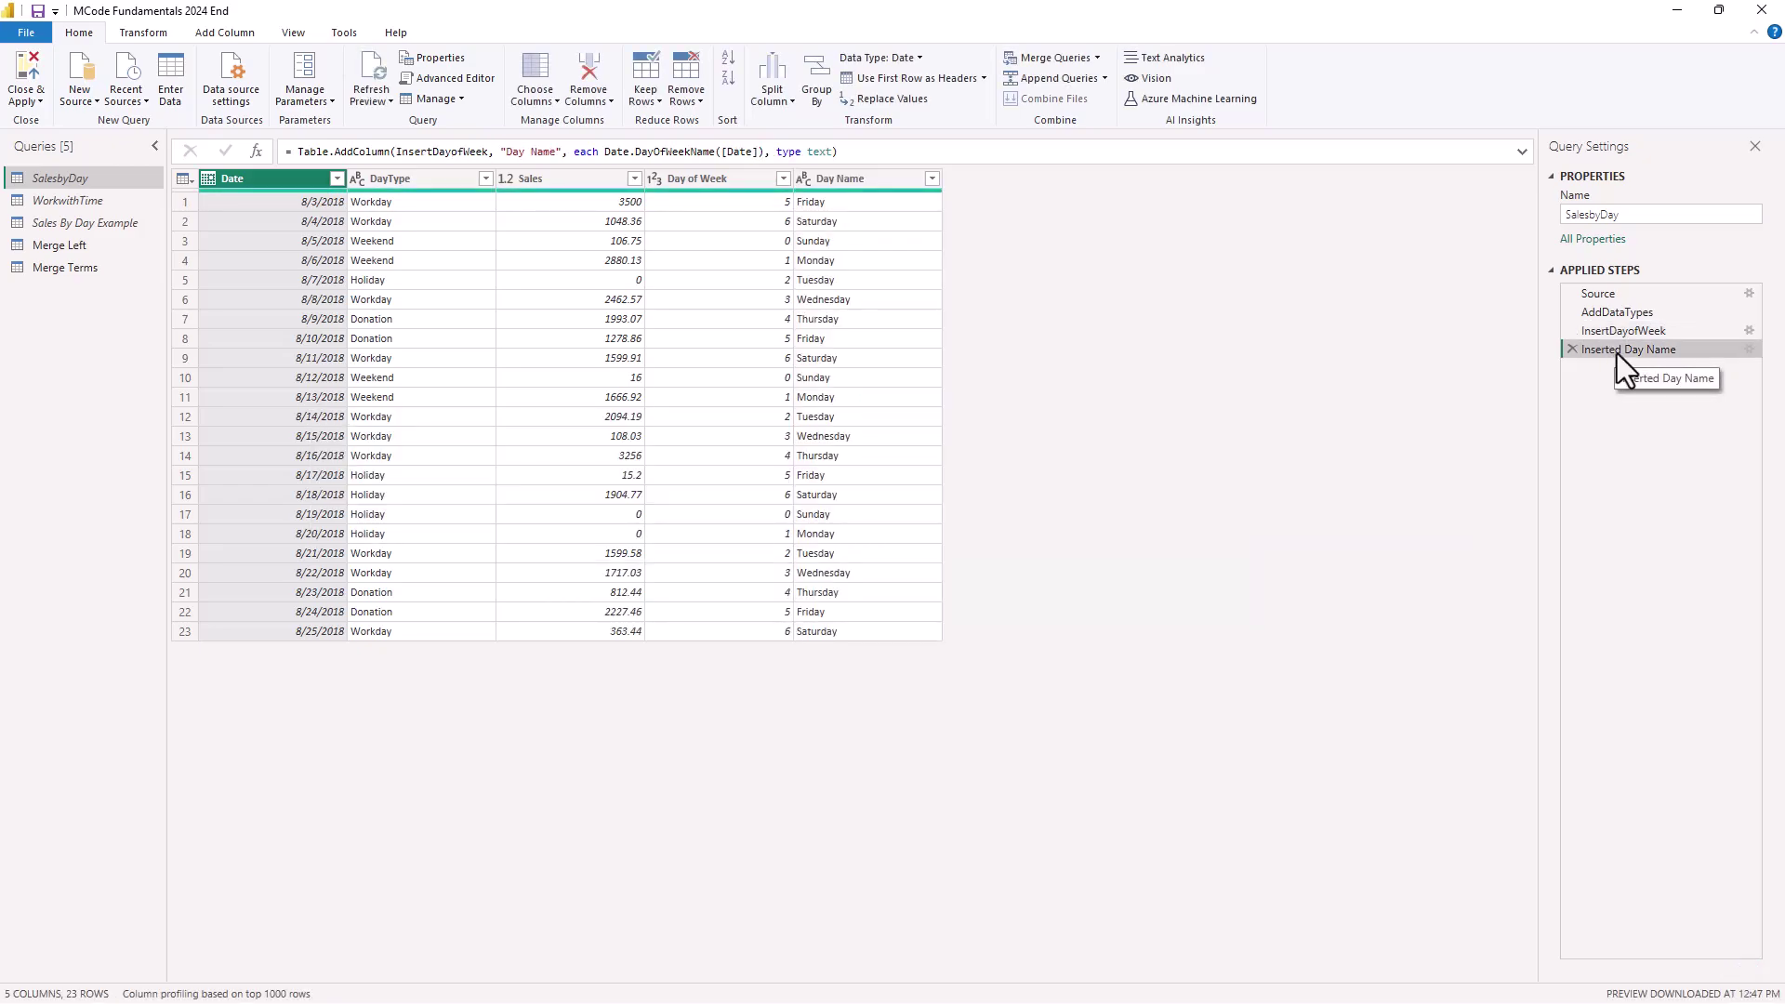
right_click(1616, 353)
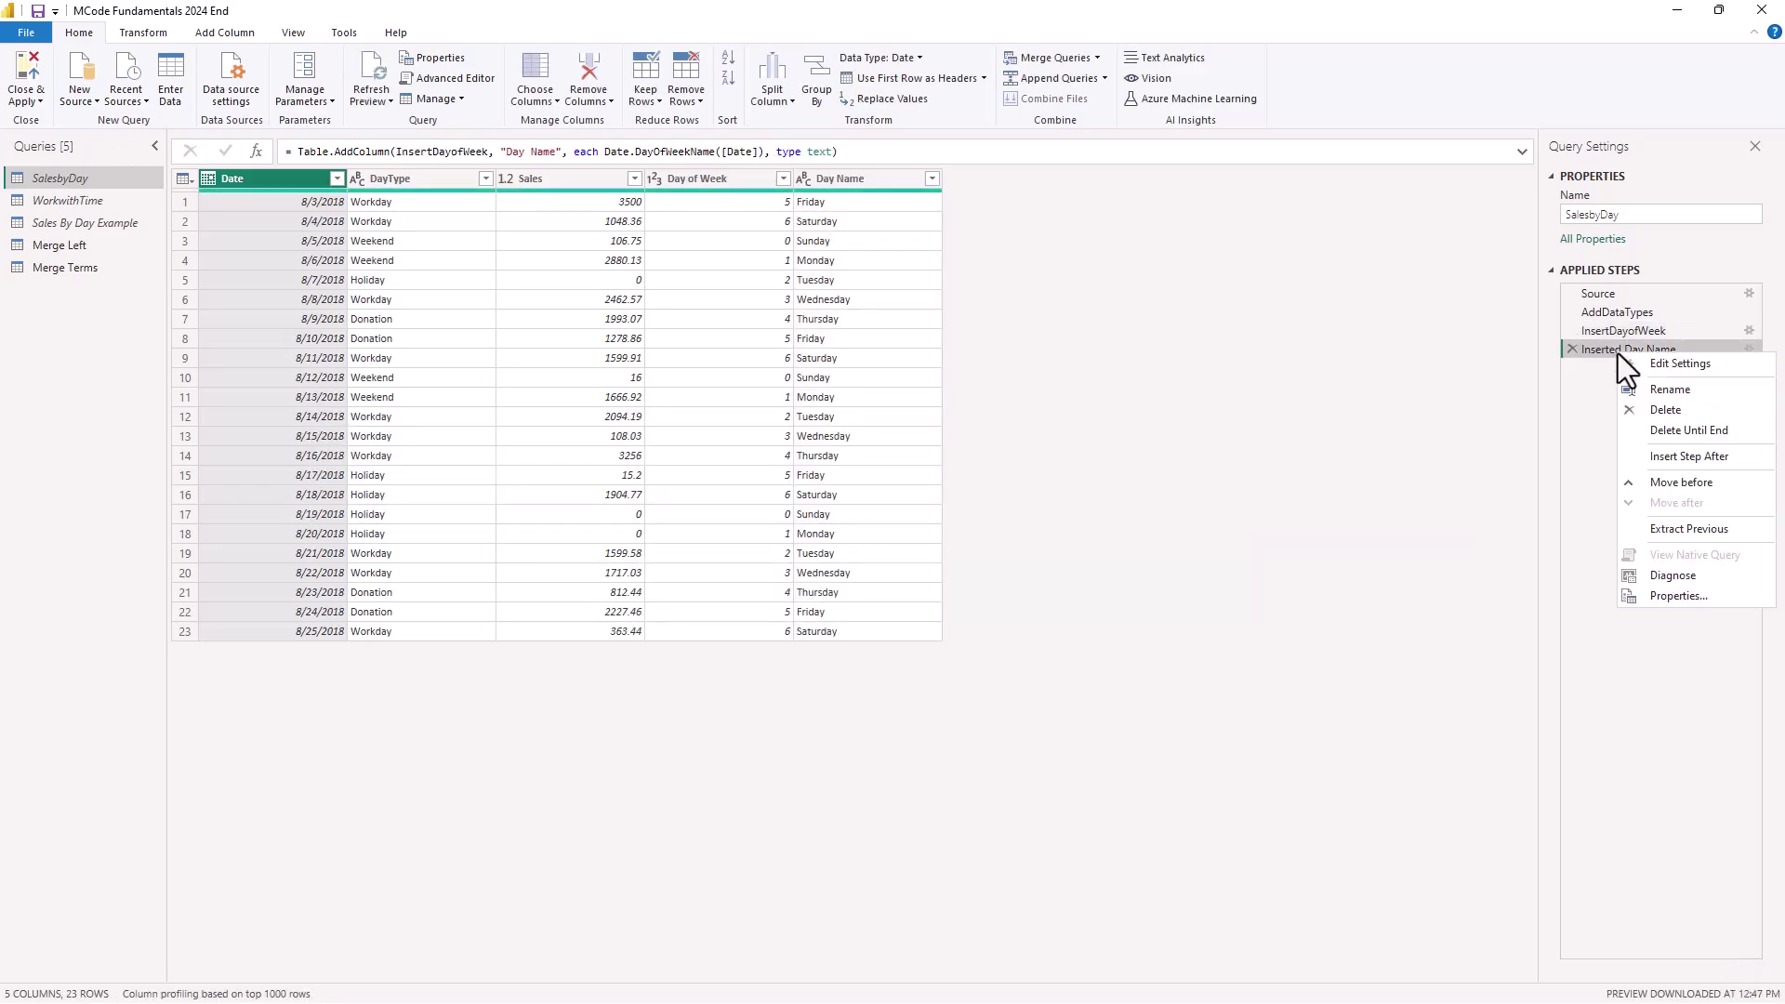
click(1673, 397)
text(In)
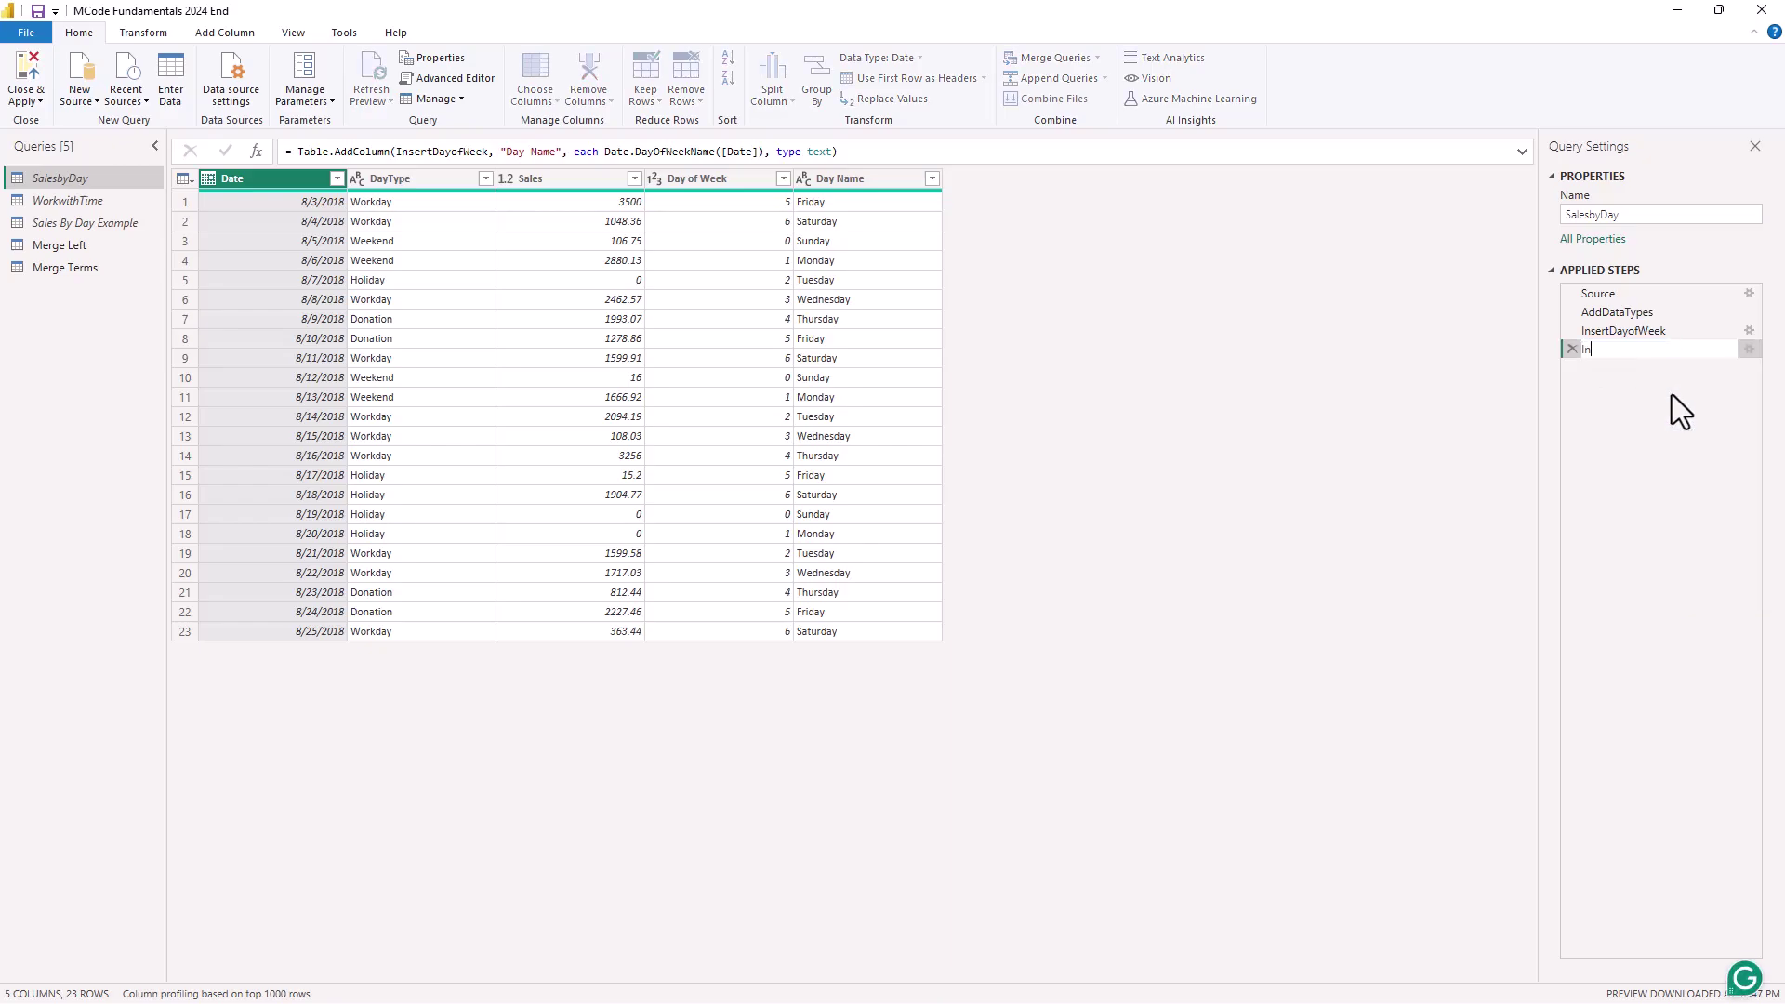
text(sertDayName)
key(Return)
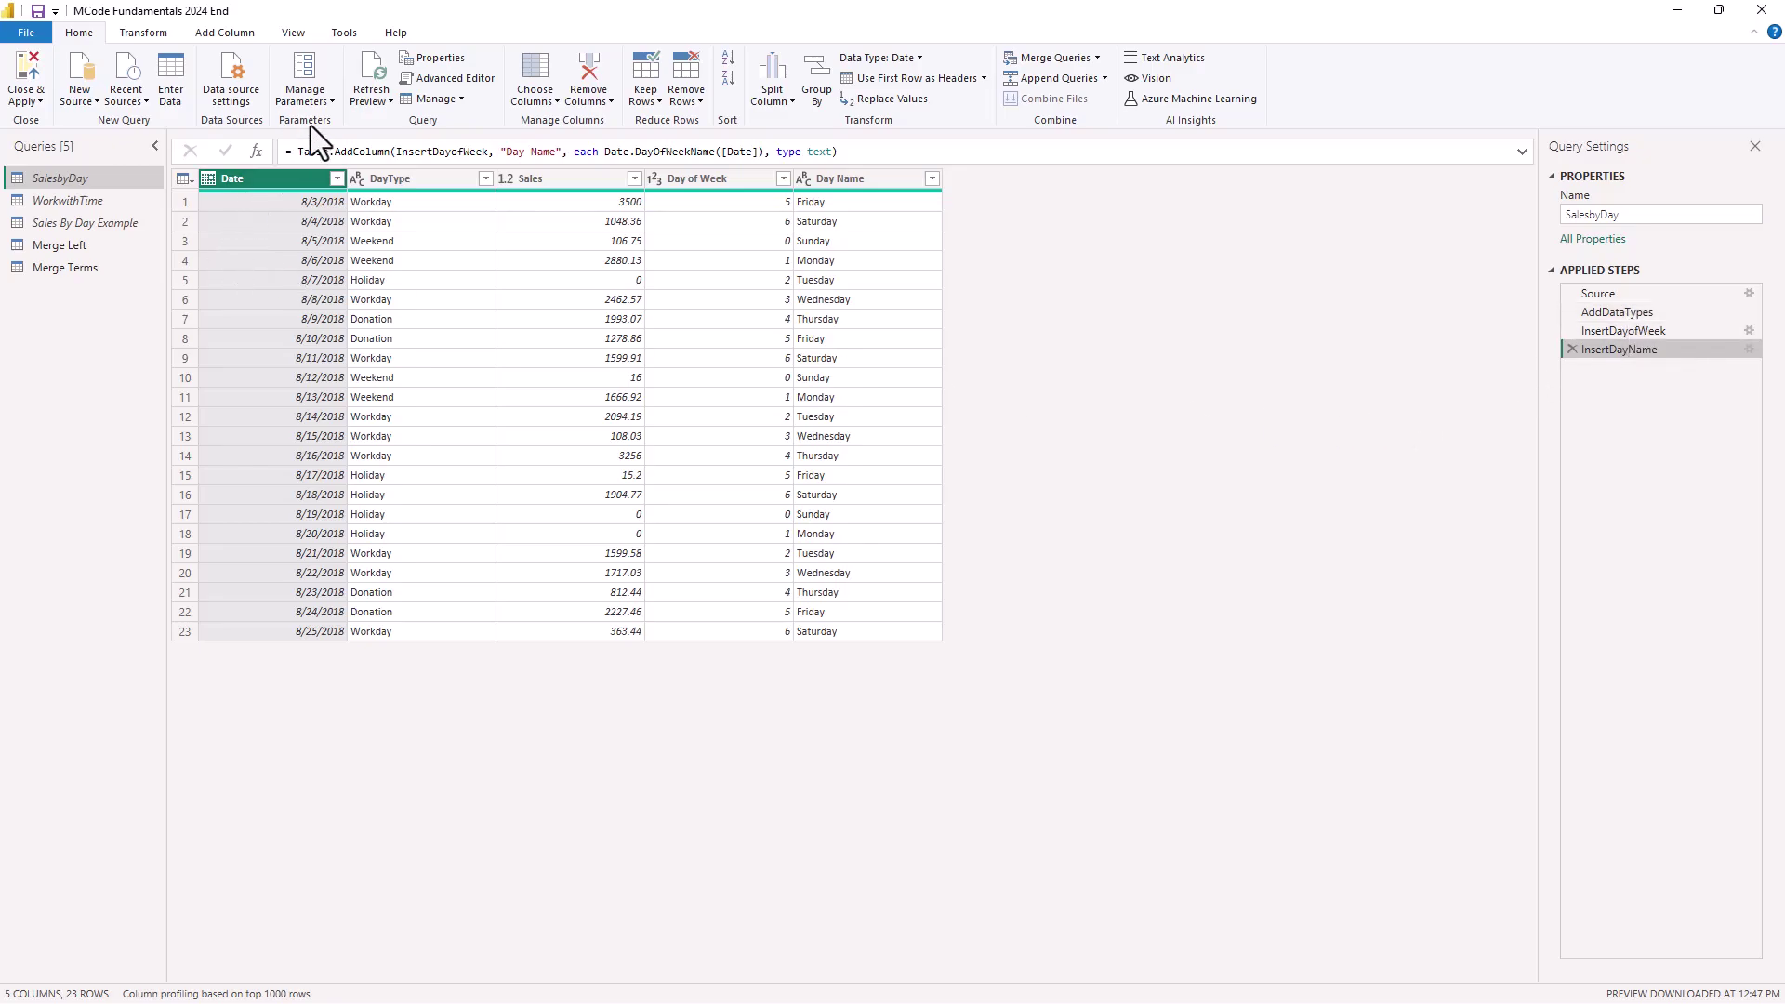
click(439, 77)
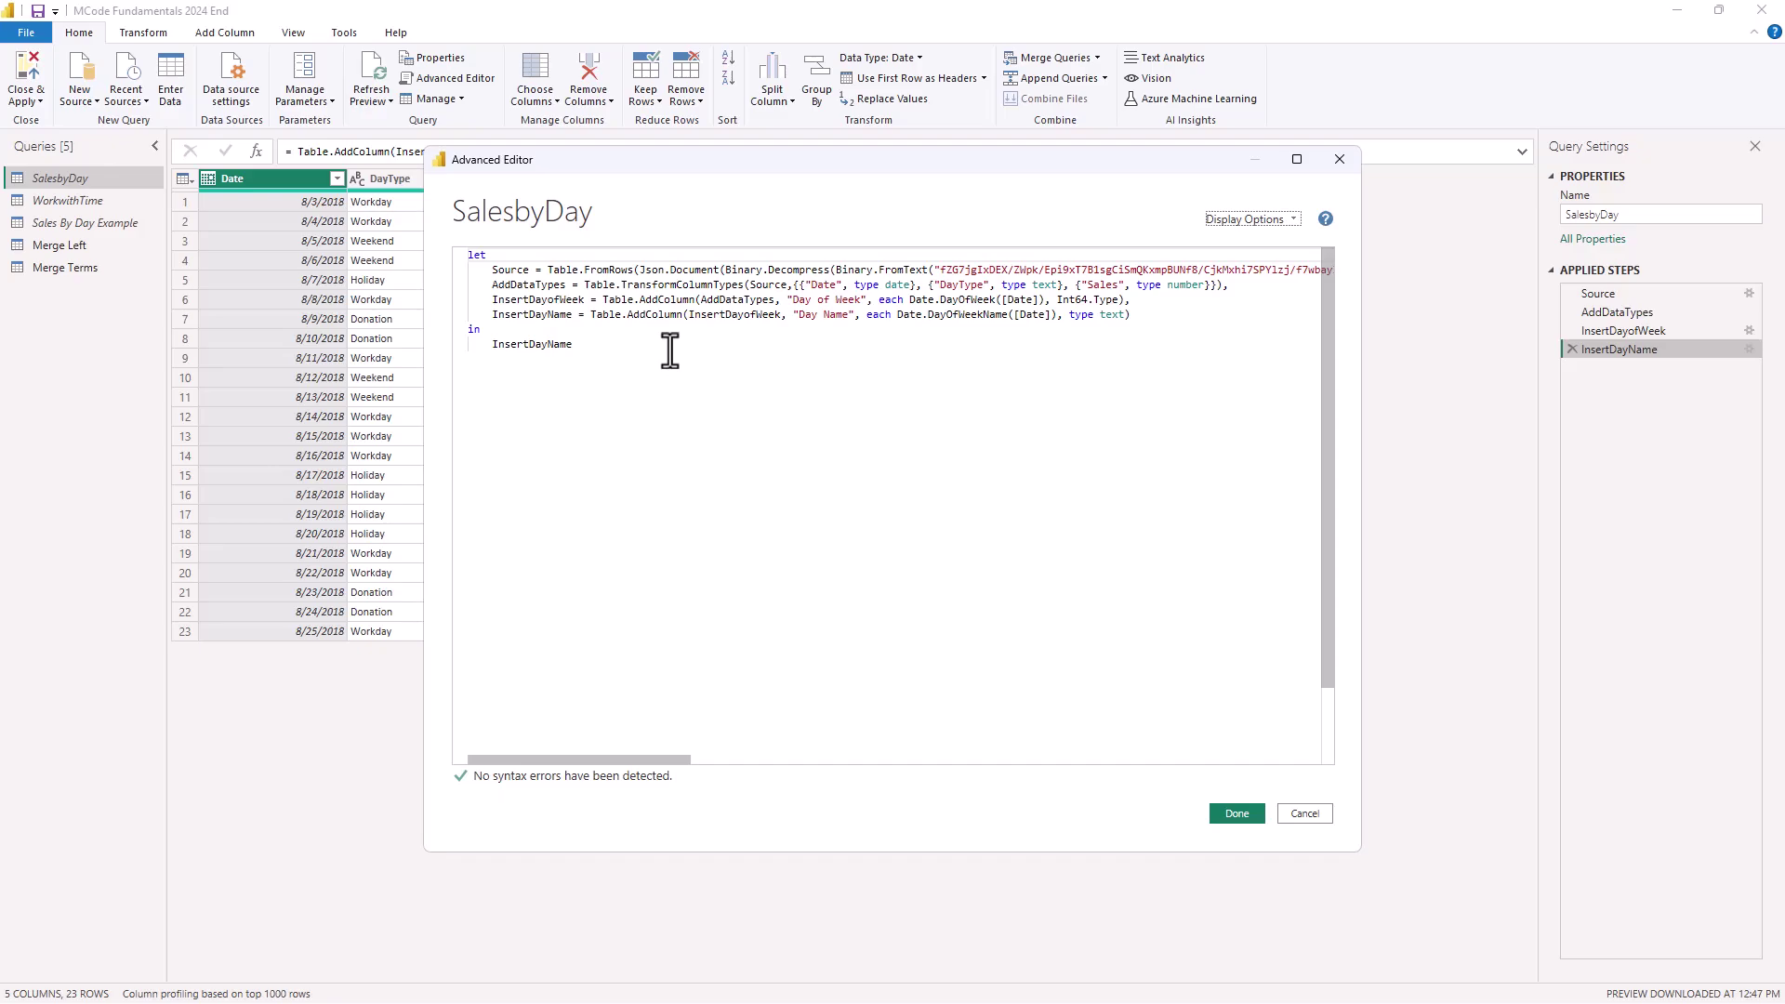
click(1307, 822)
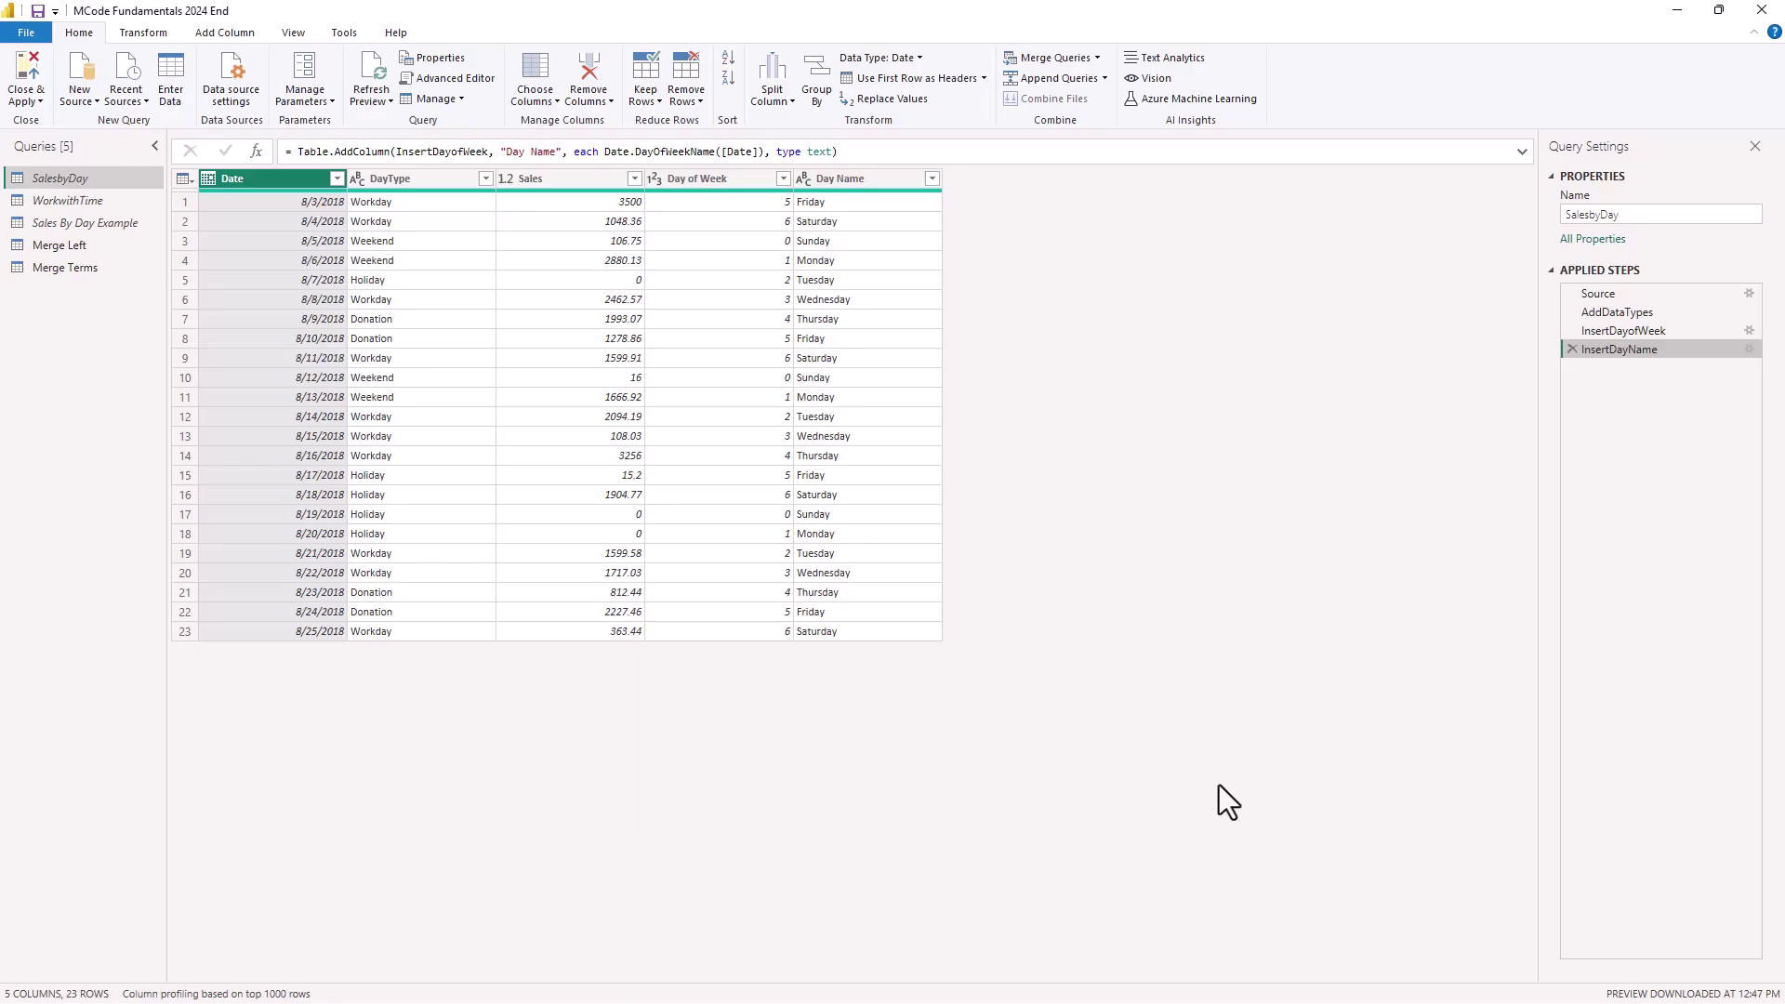
Add a Name of Day column to the Sales By Day Example query based on the Date column.
click(64, 223)
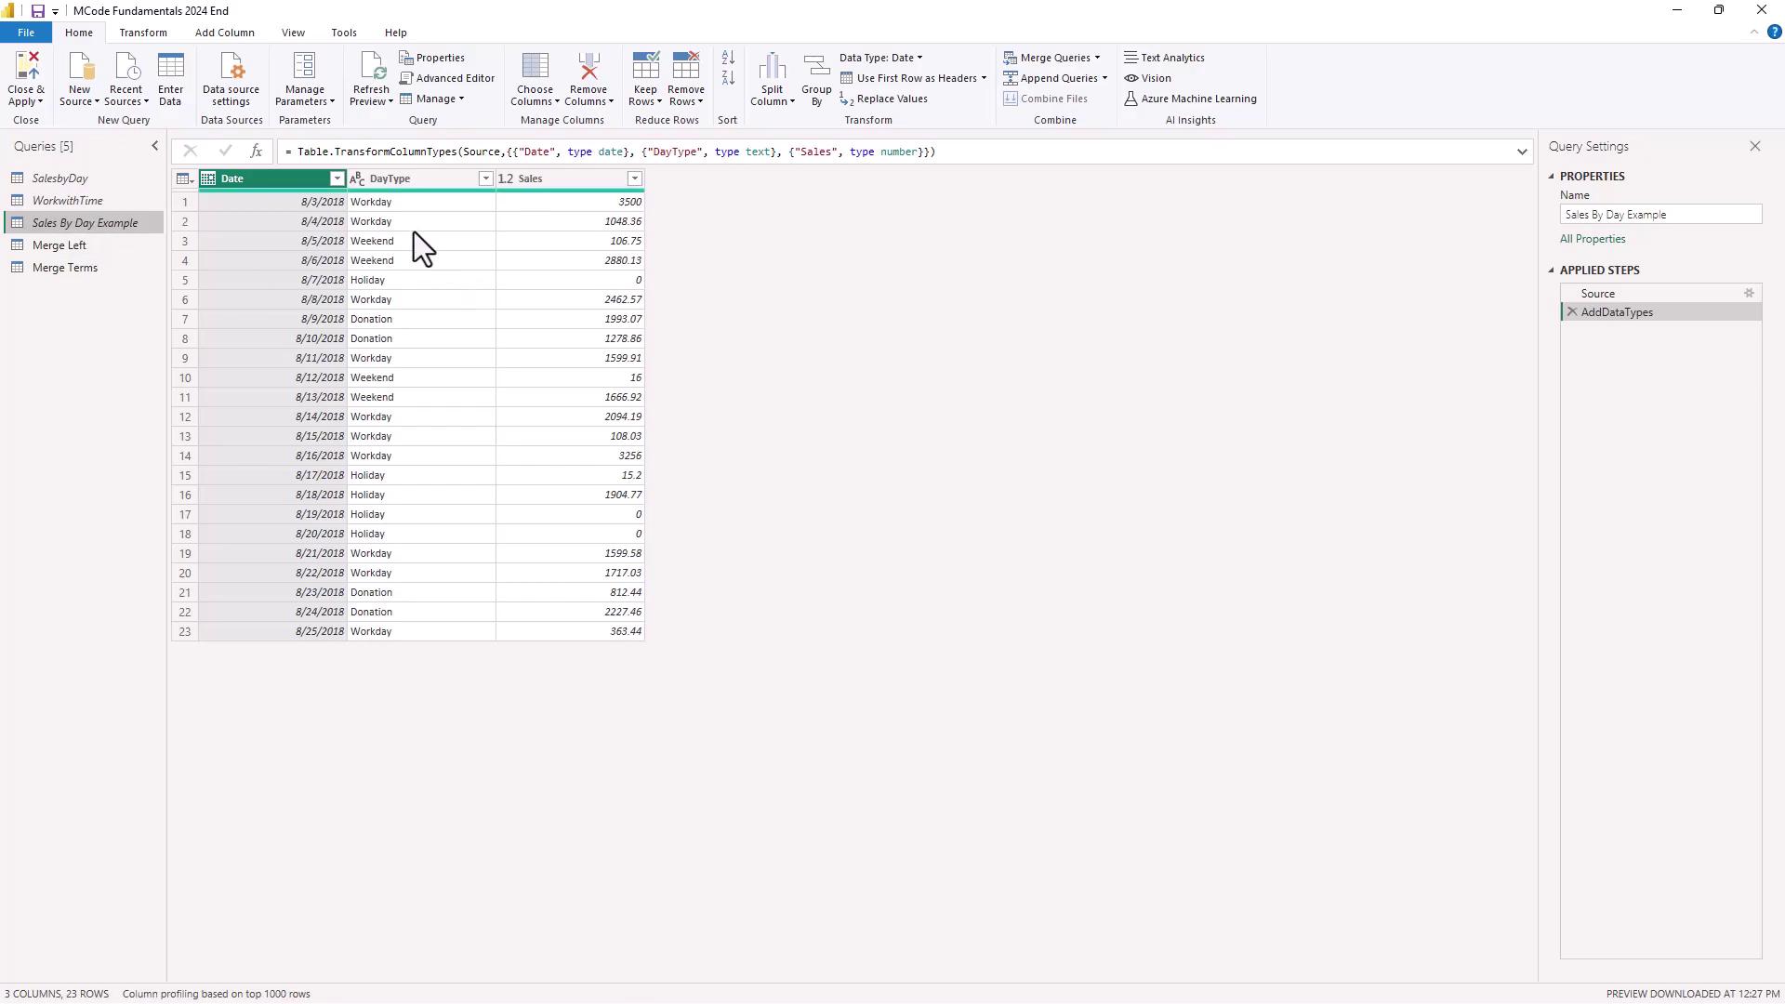
click(211, 34)
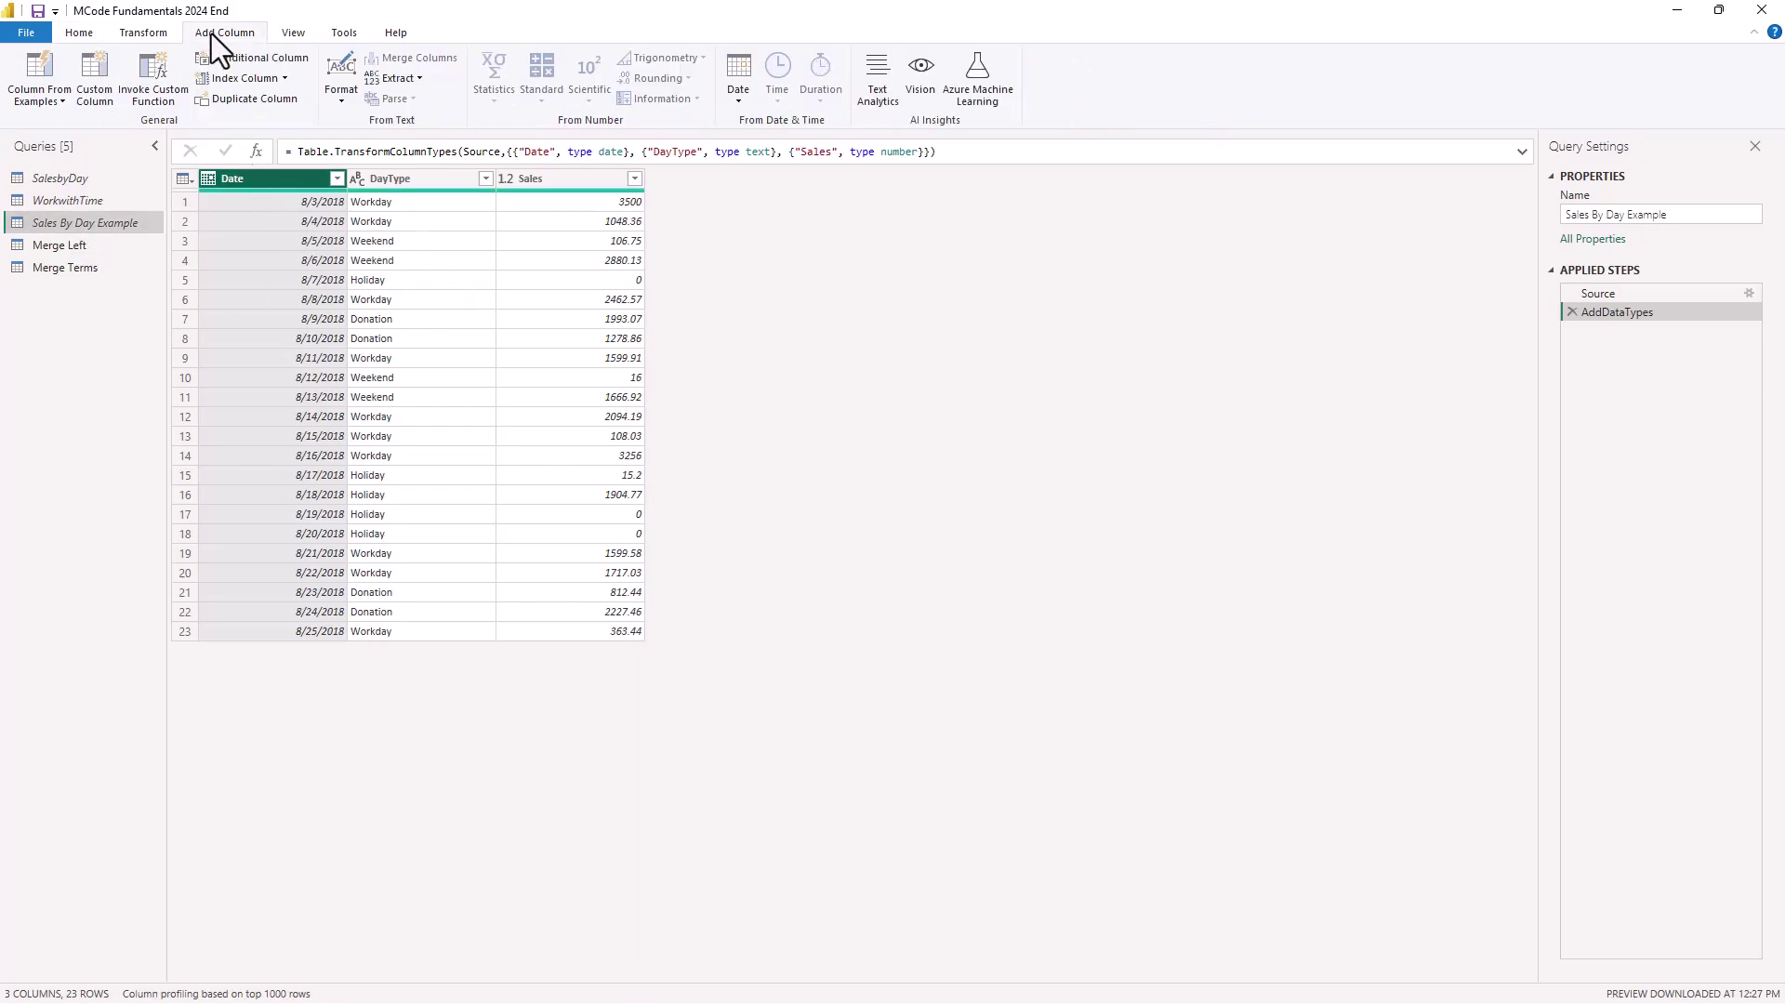
click(740, 96)
mouse_move(771, 272)
click(936, 372)
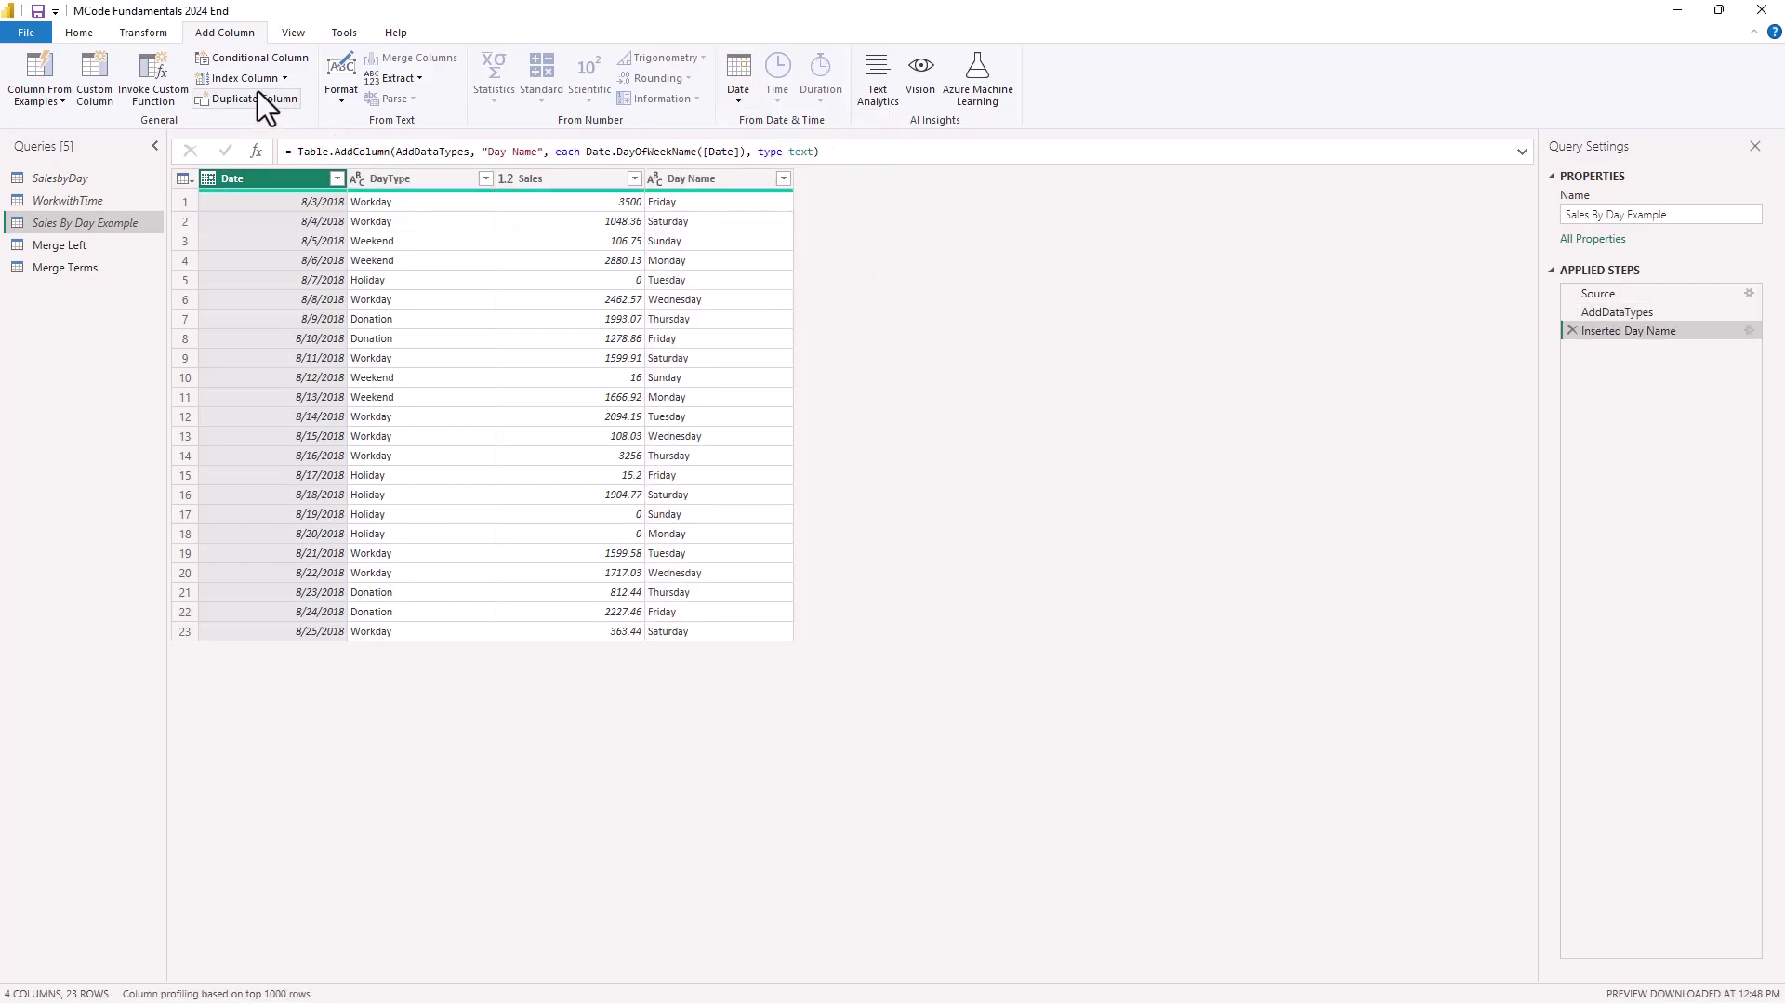
Examine how the Sales By Day Example code writes the step name containing spaces in the Advanced Editor, and close it without changes.
click(80, 32)
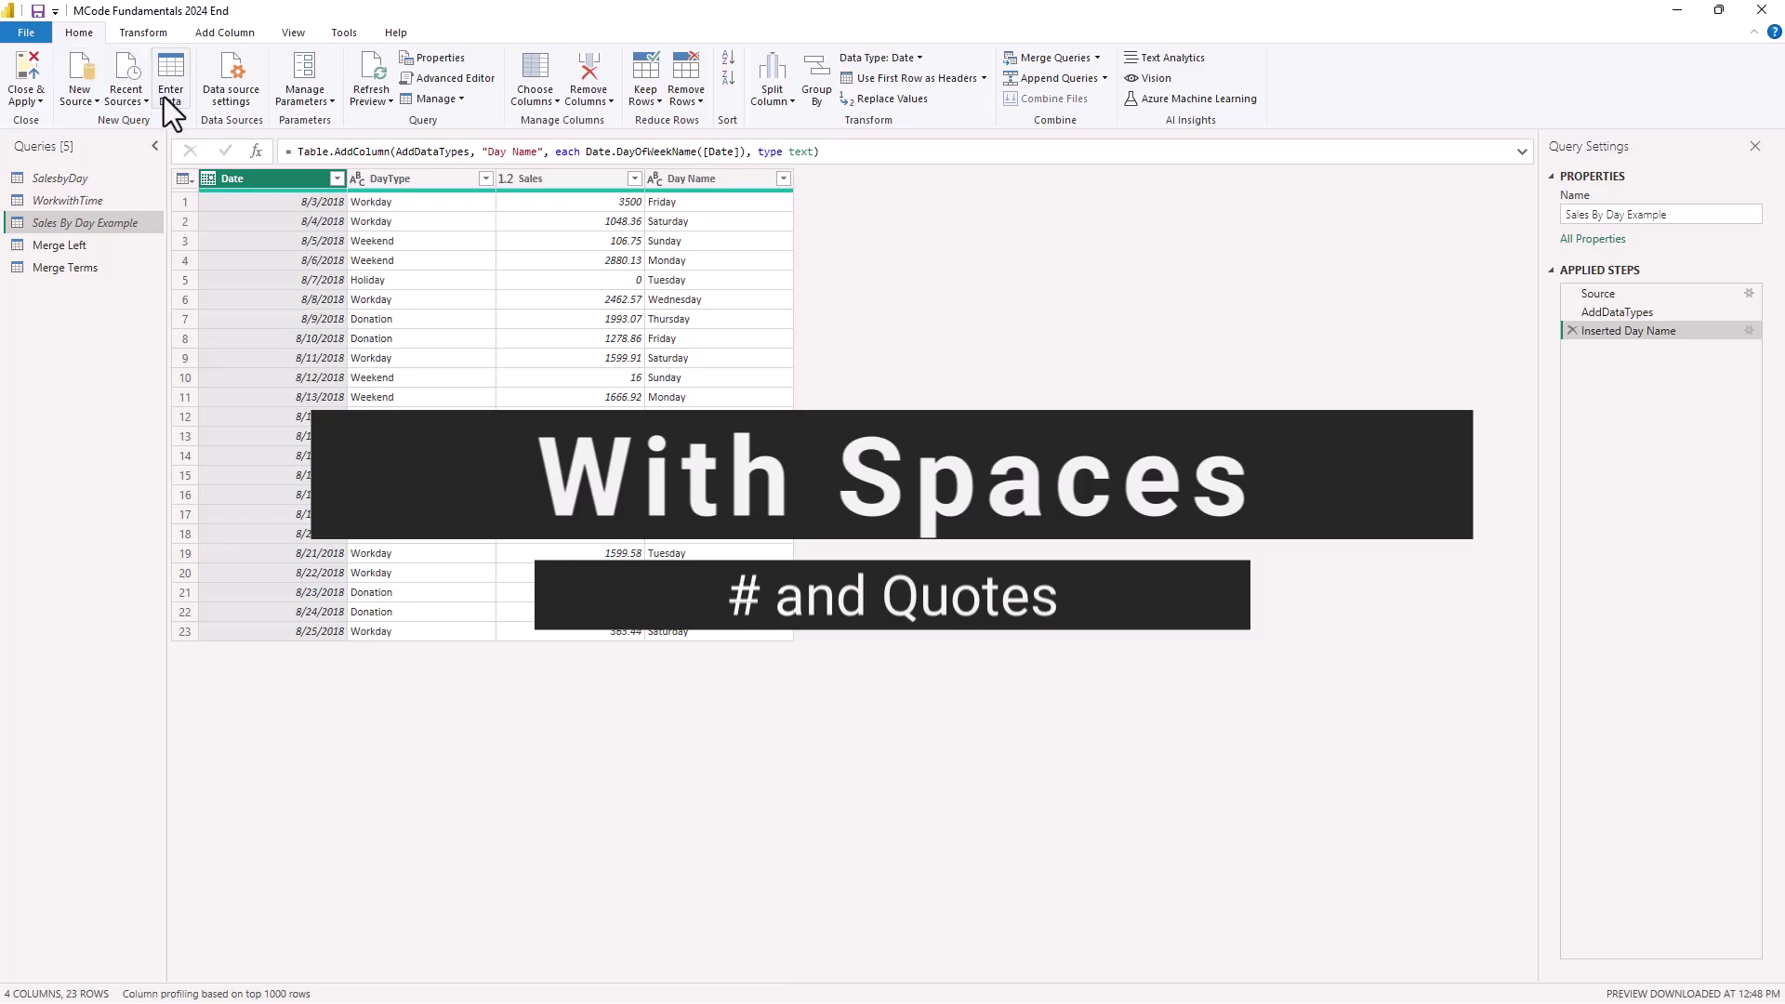
click(439, 78)
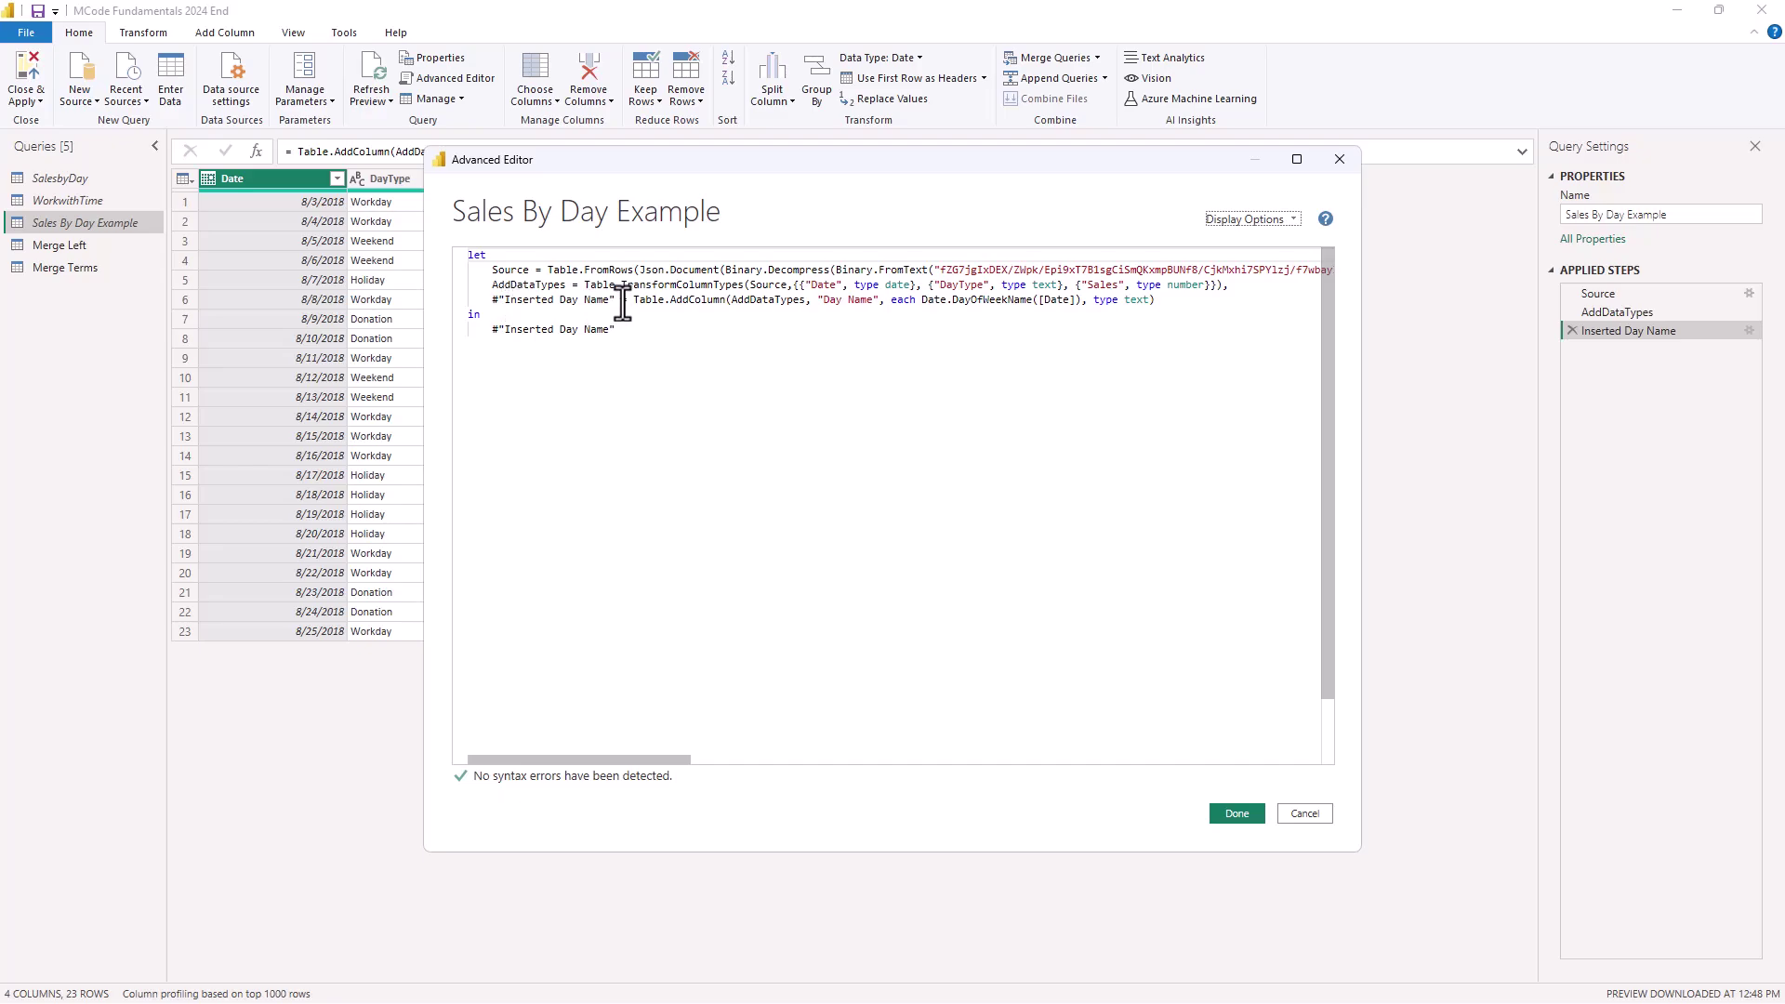
click(1303, 813)
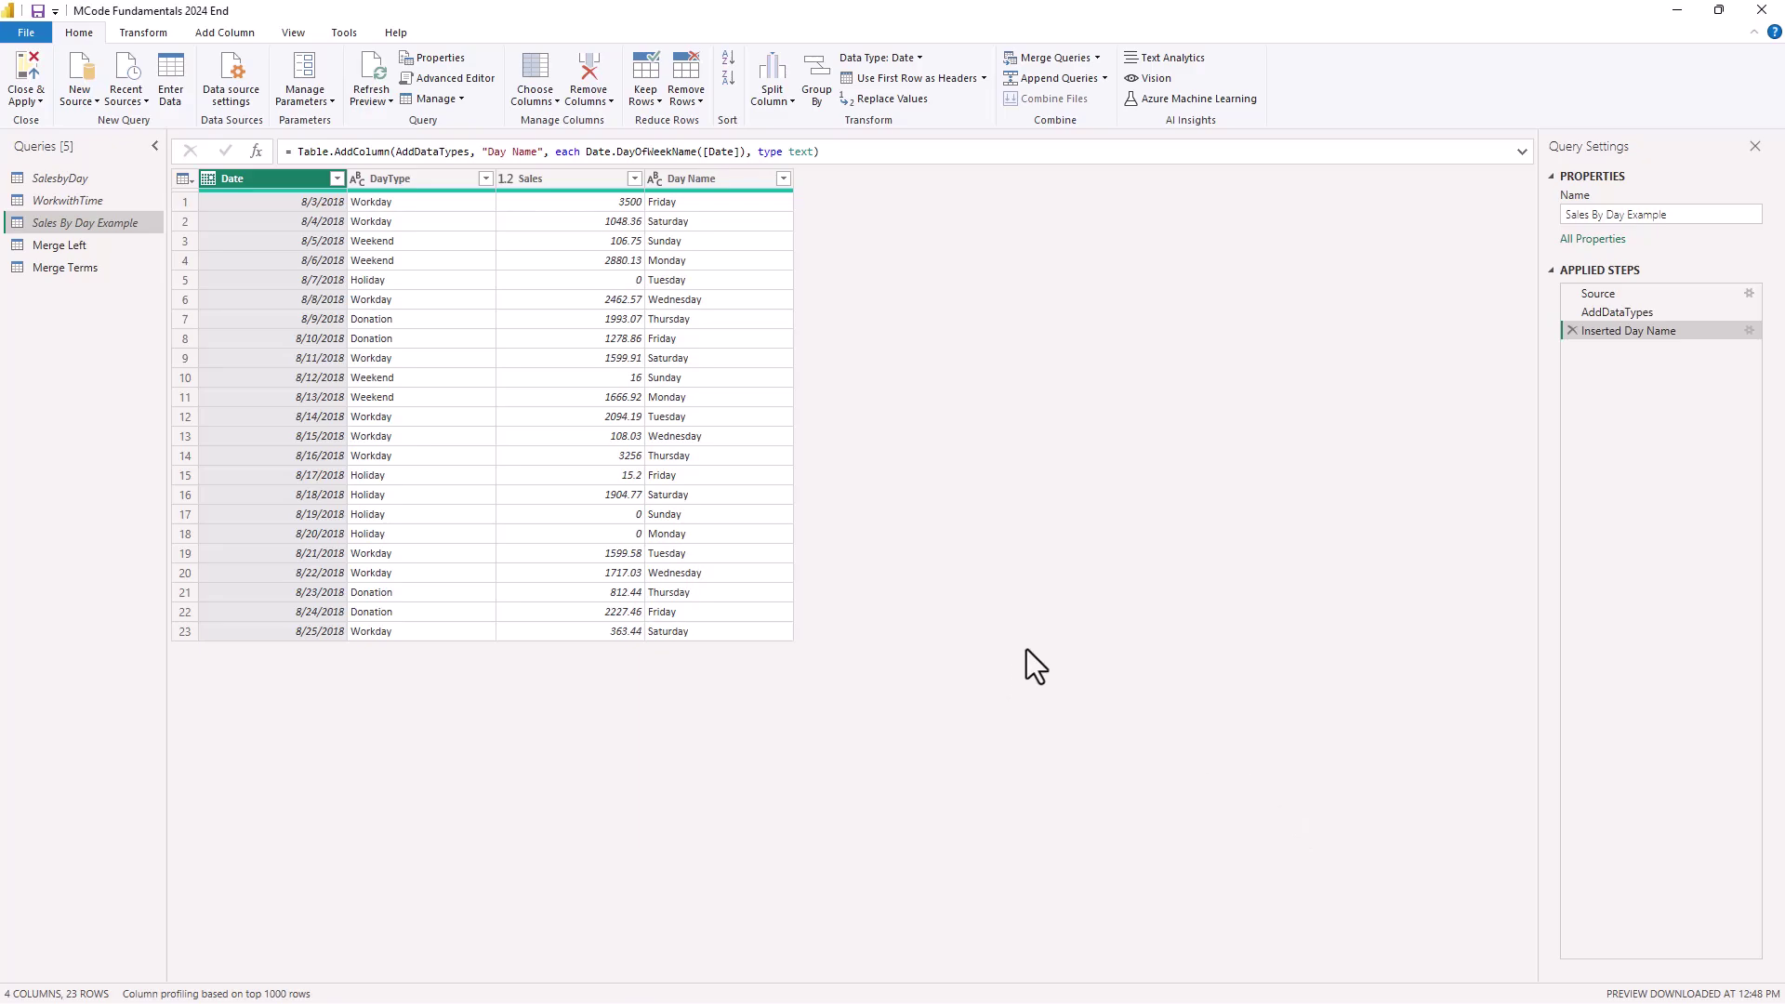
Examine the SalesbyDay code in the Advanced Editor to compare its step names without spaces, and close it without changes.
click(55, 179)
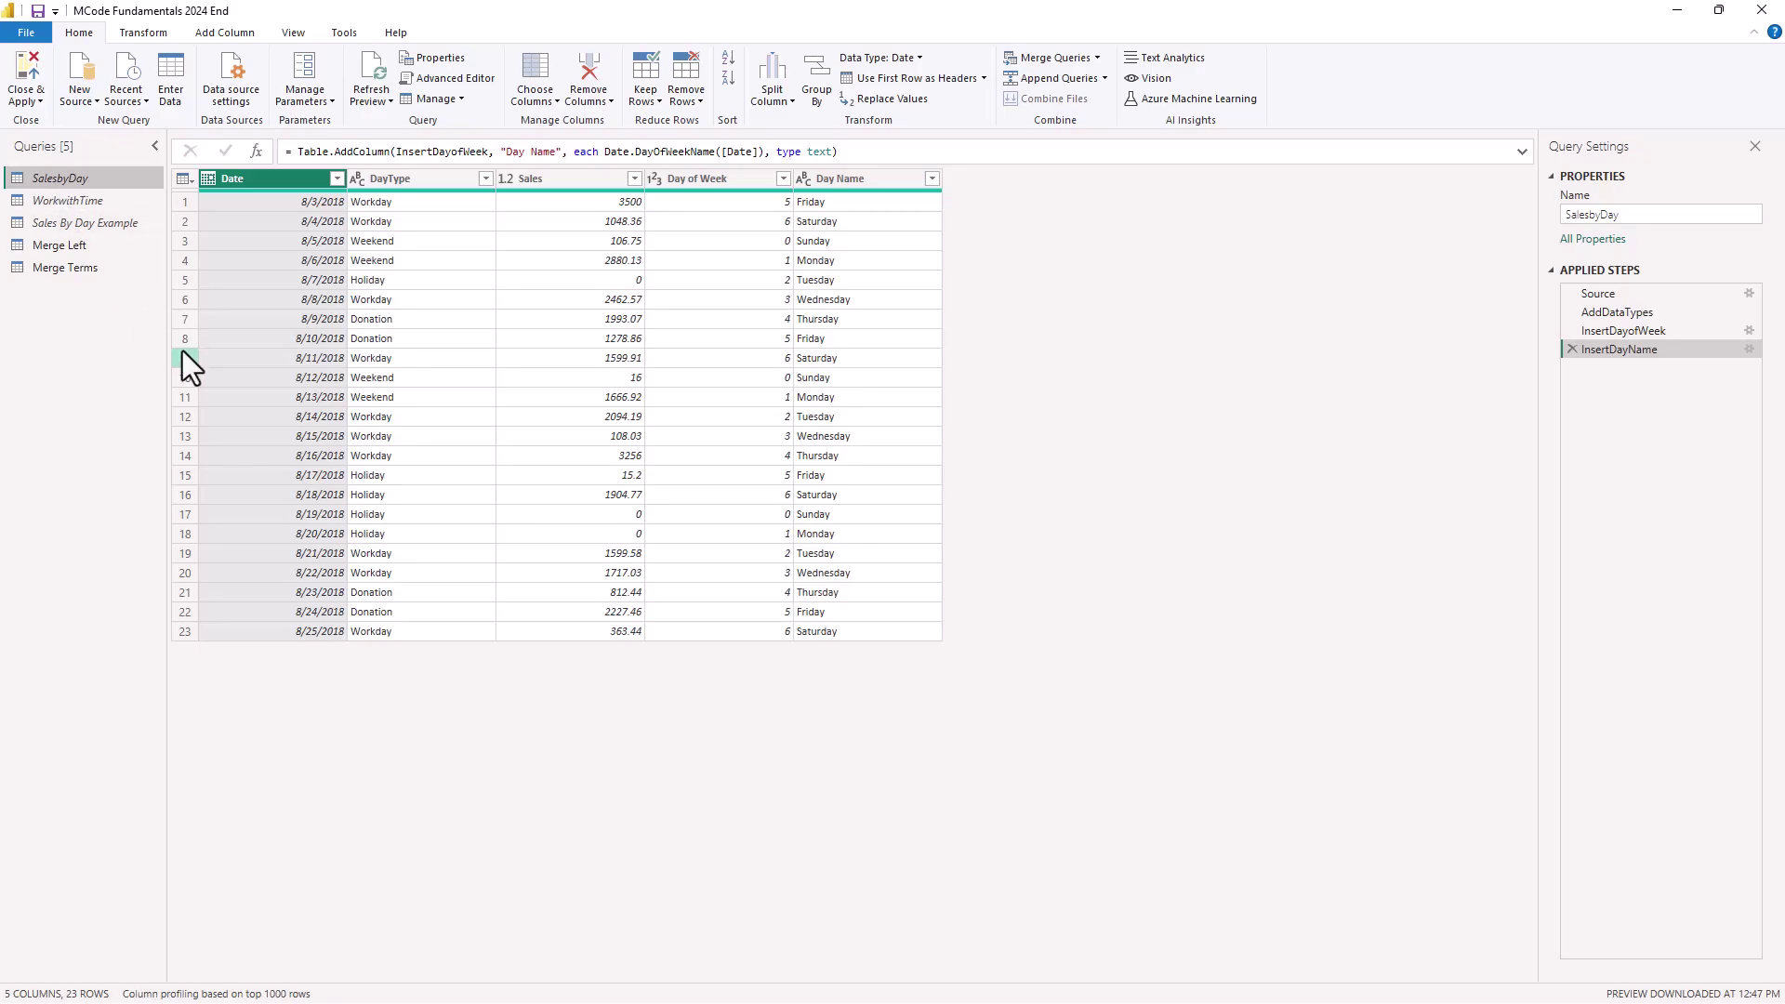
click(442, 77)
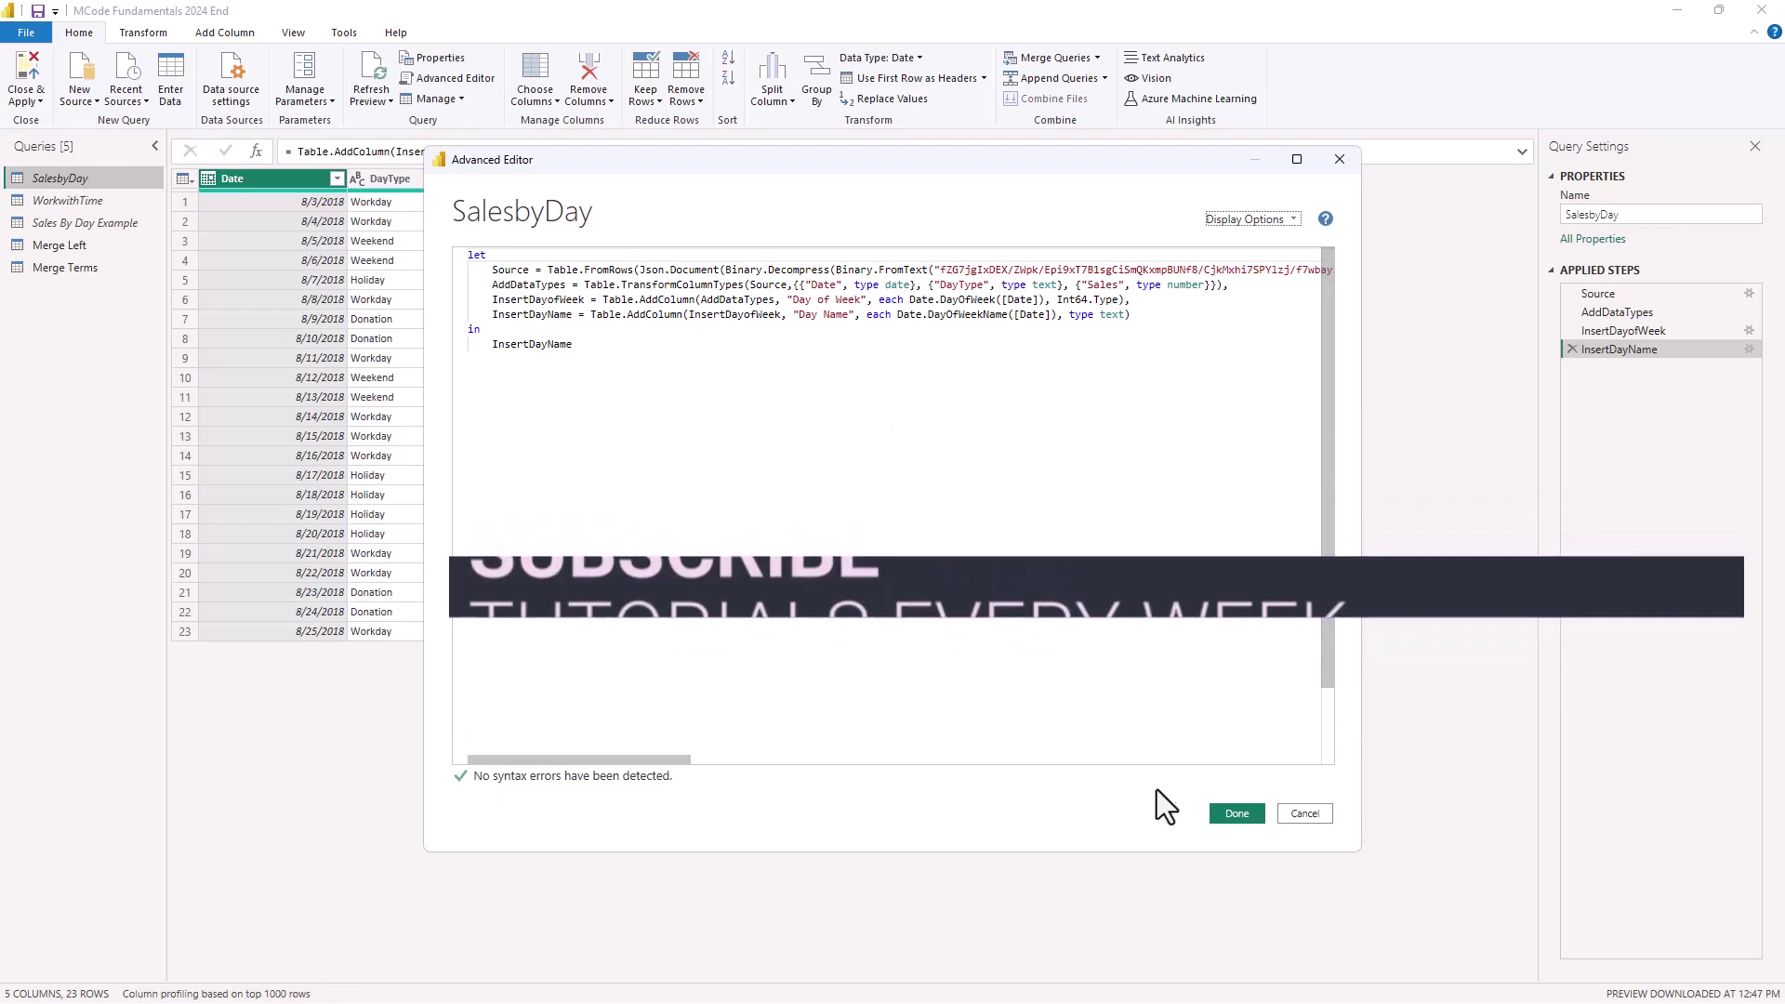
click(1303, 813)
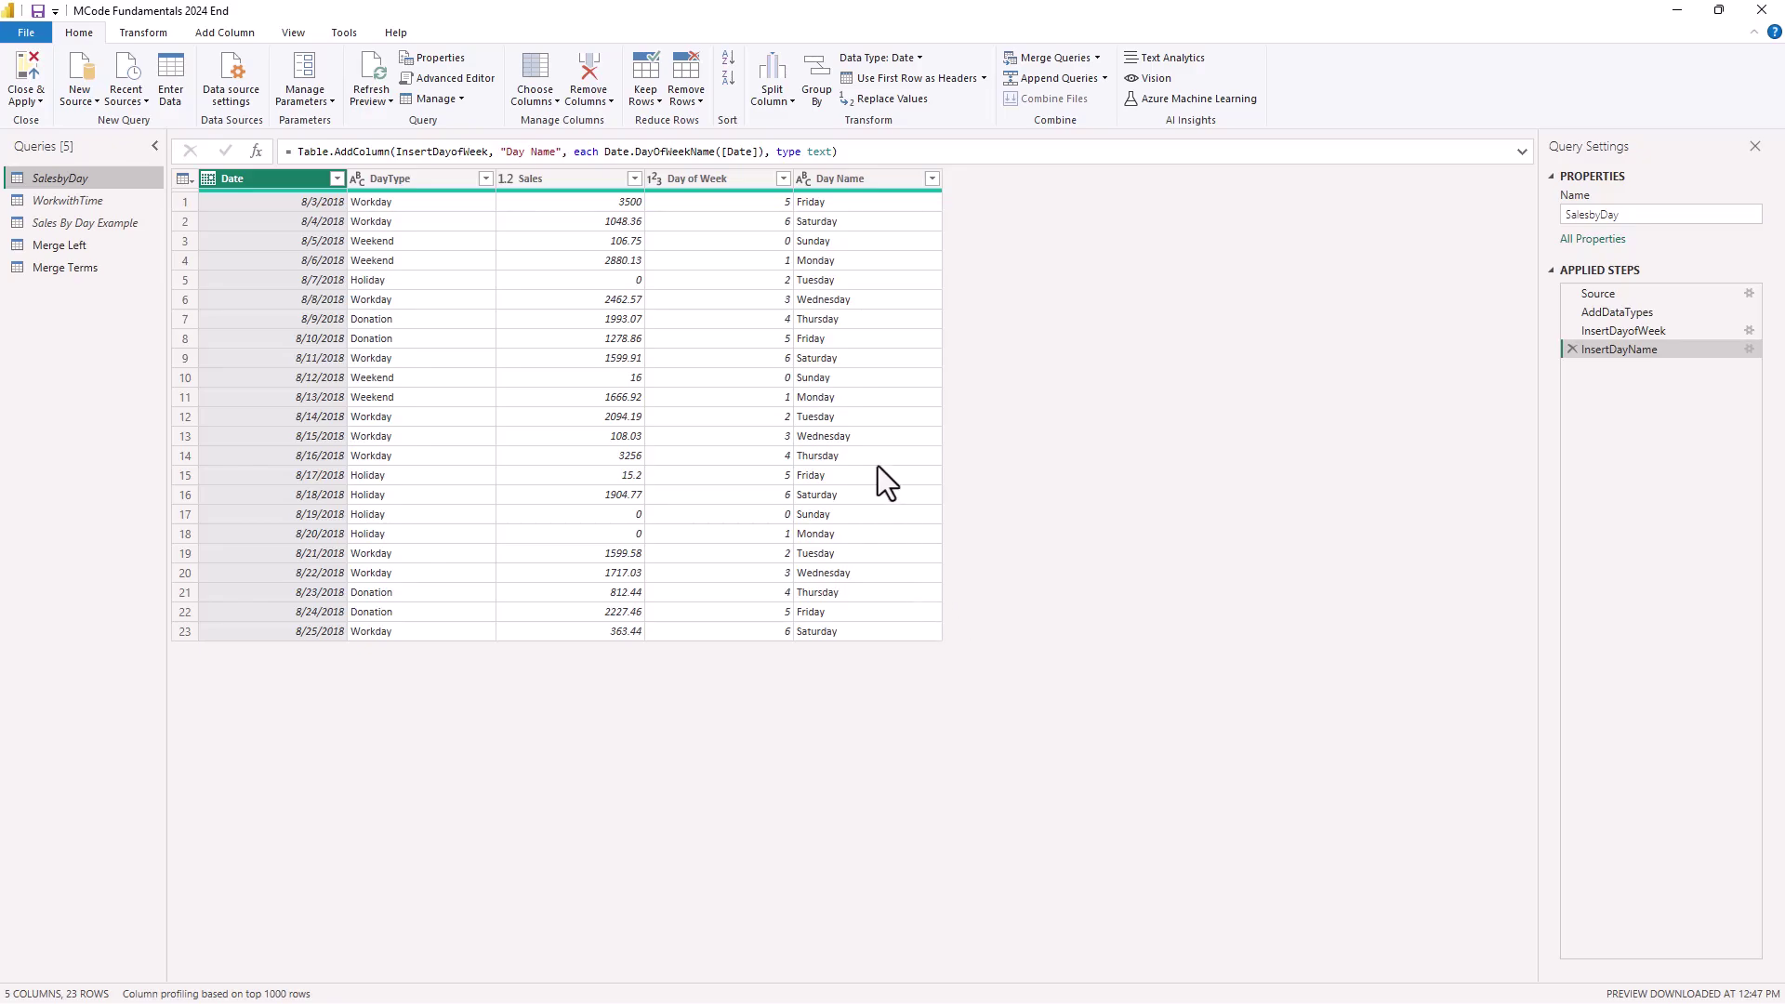
Review the search terms in the Merge Left and Merge Terms queries.
click(58, 247)
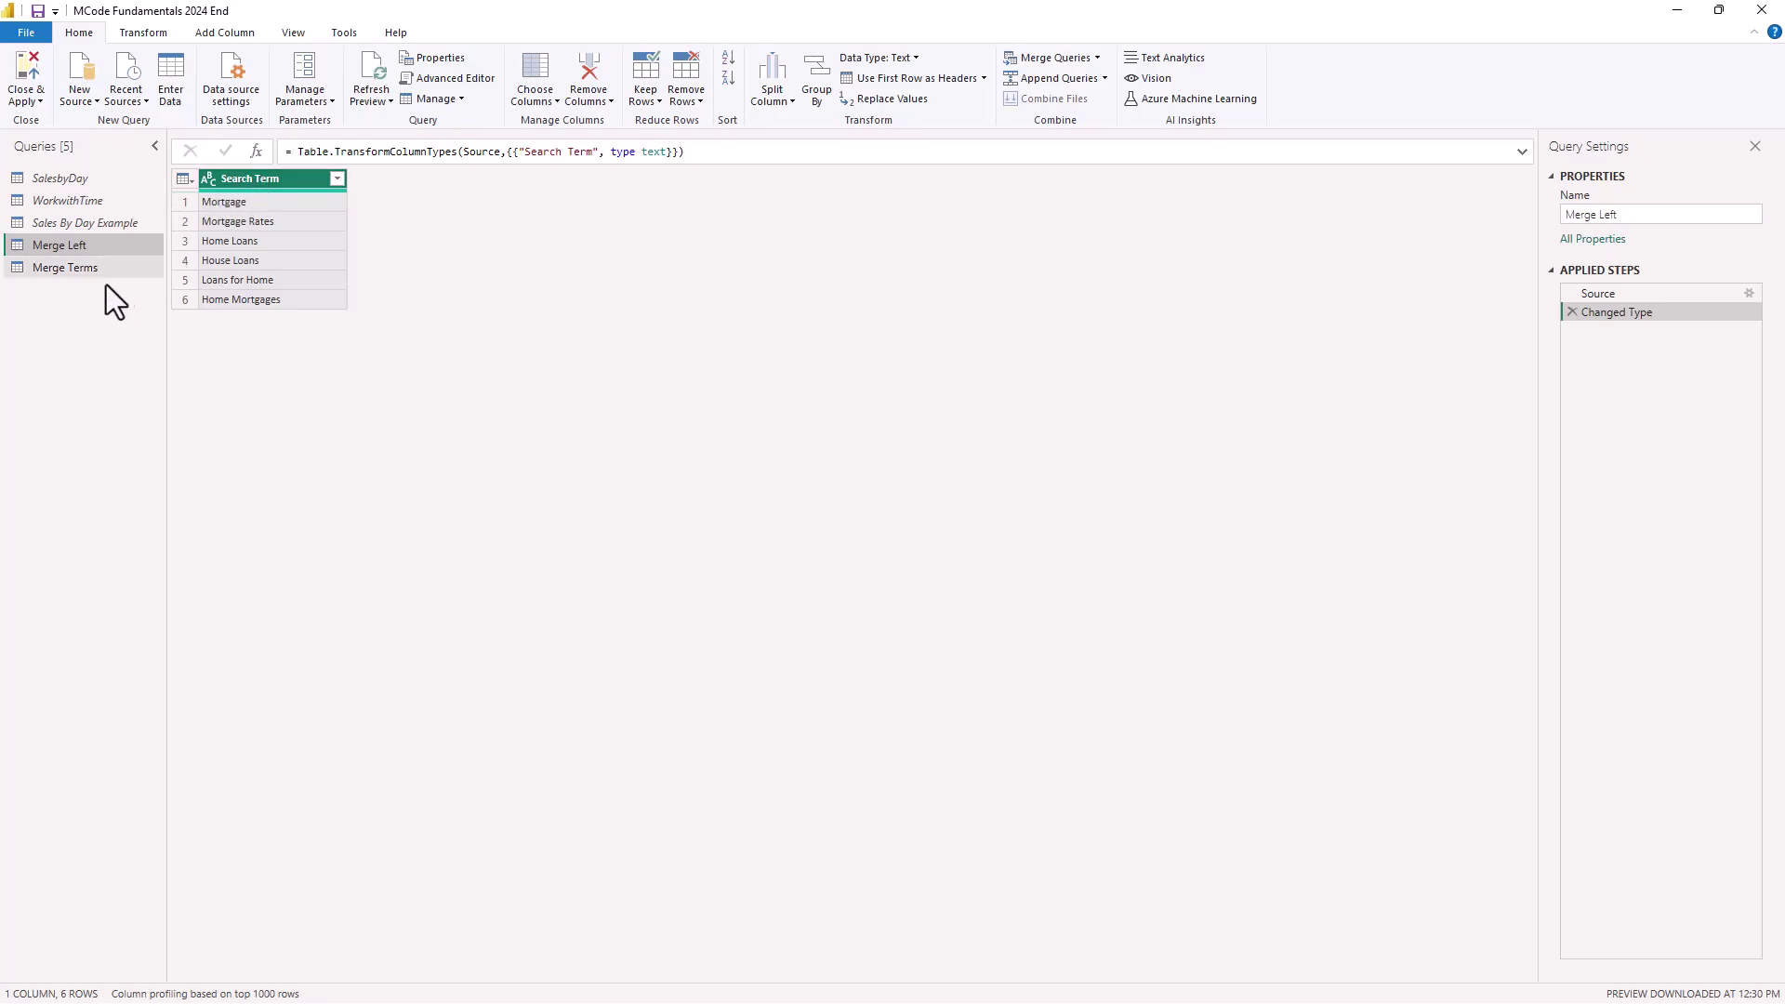
click(46, 270)
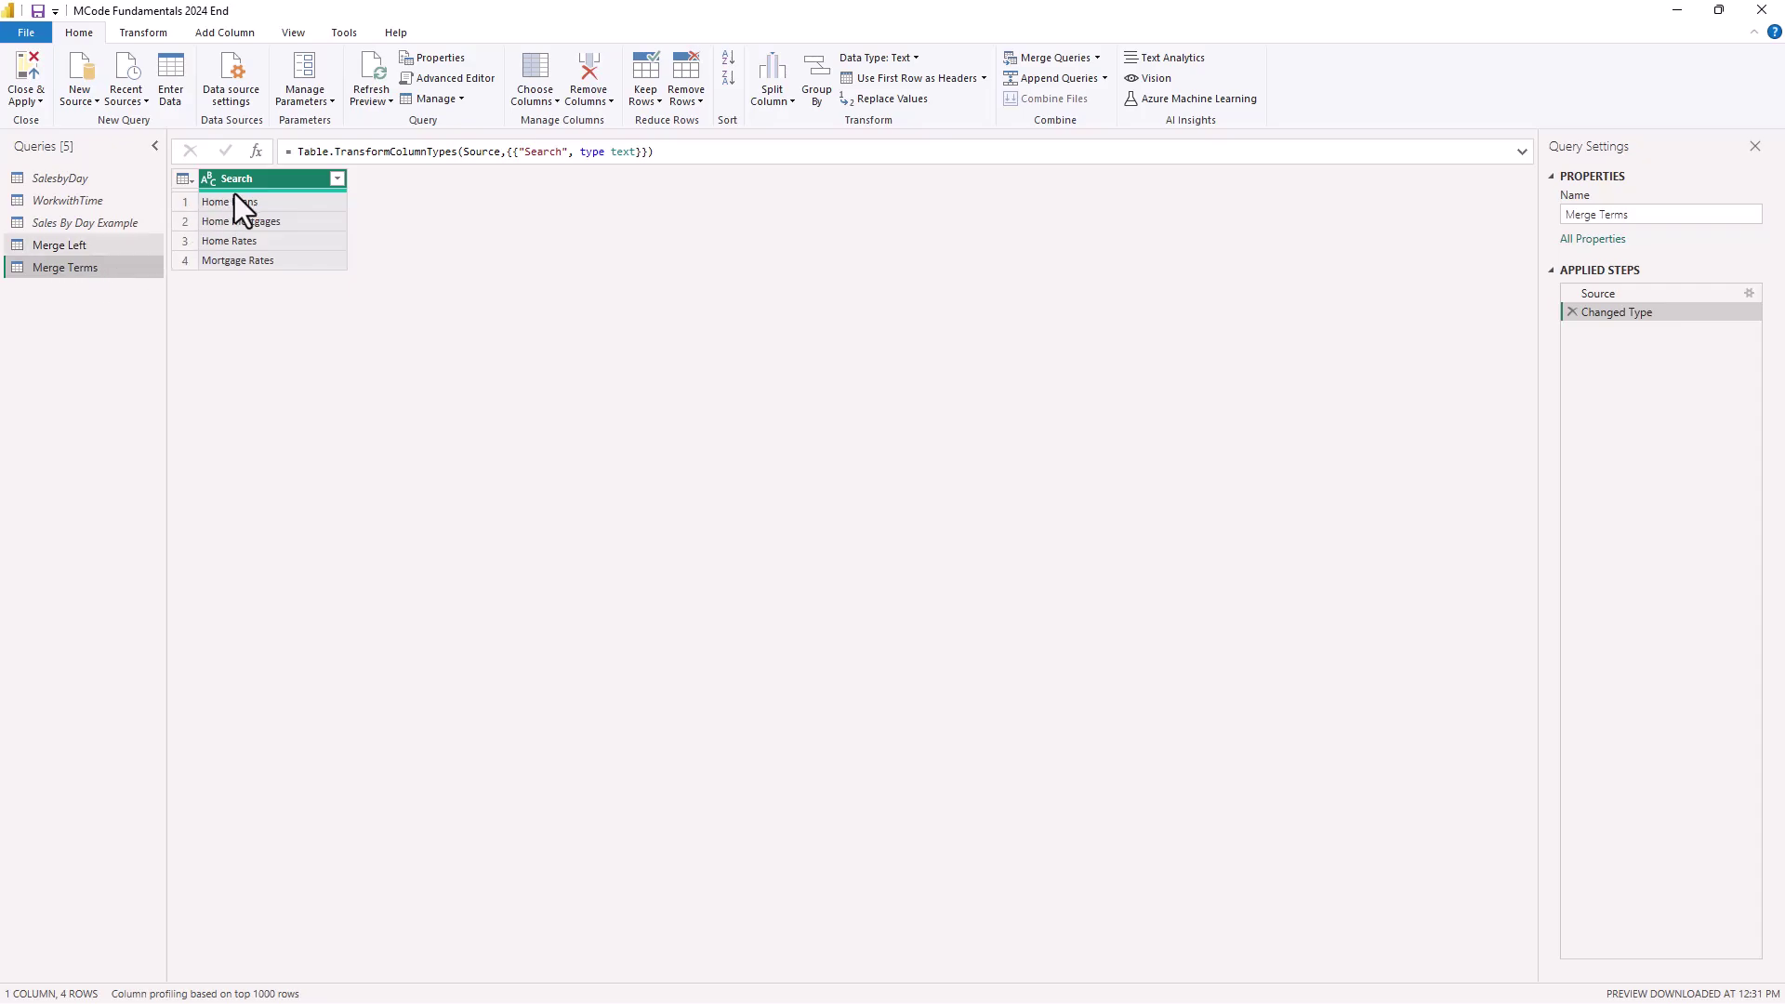
mouse_move(243, 191)
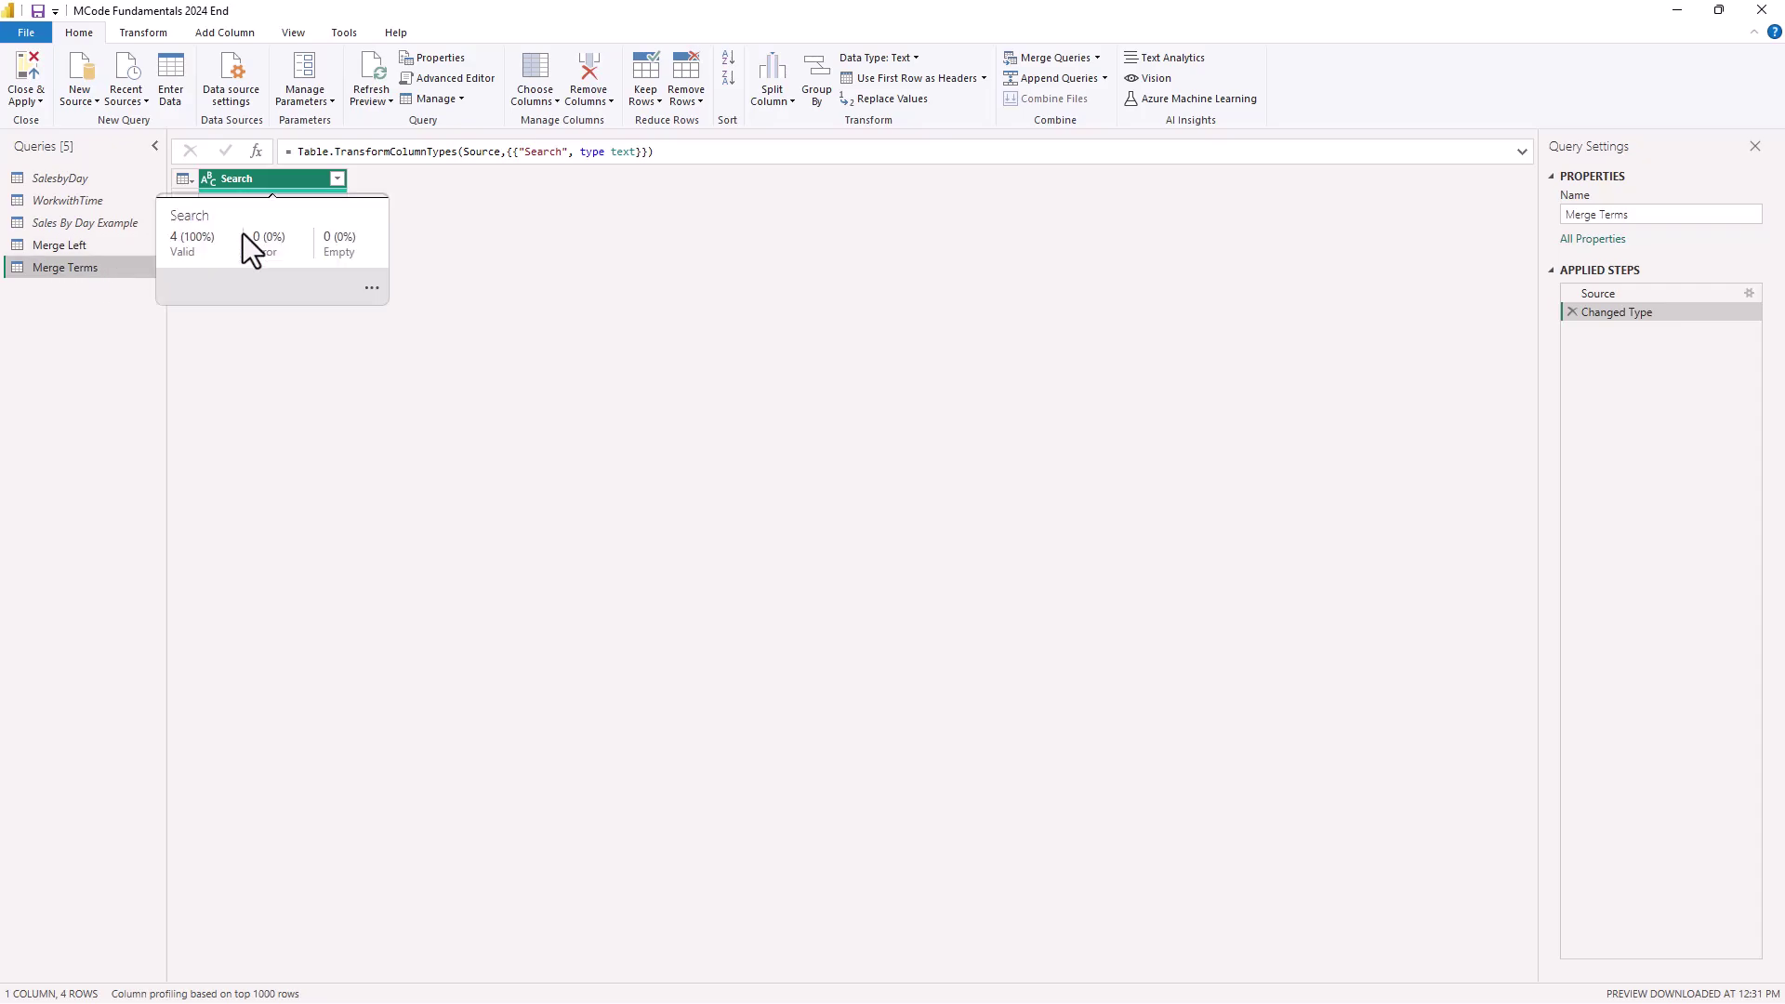
Merge the Merge Left and Merge Terms queries as a new query, matching Search Term to Search with a Left Outer join.
click(53, 245)
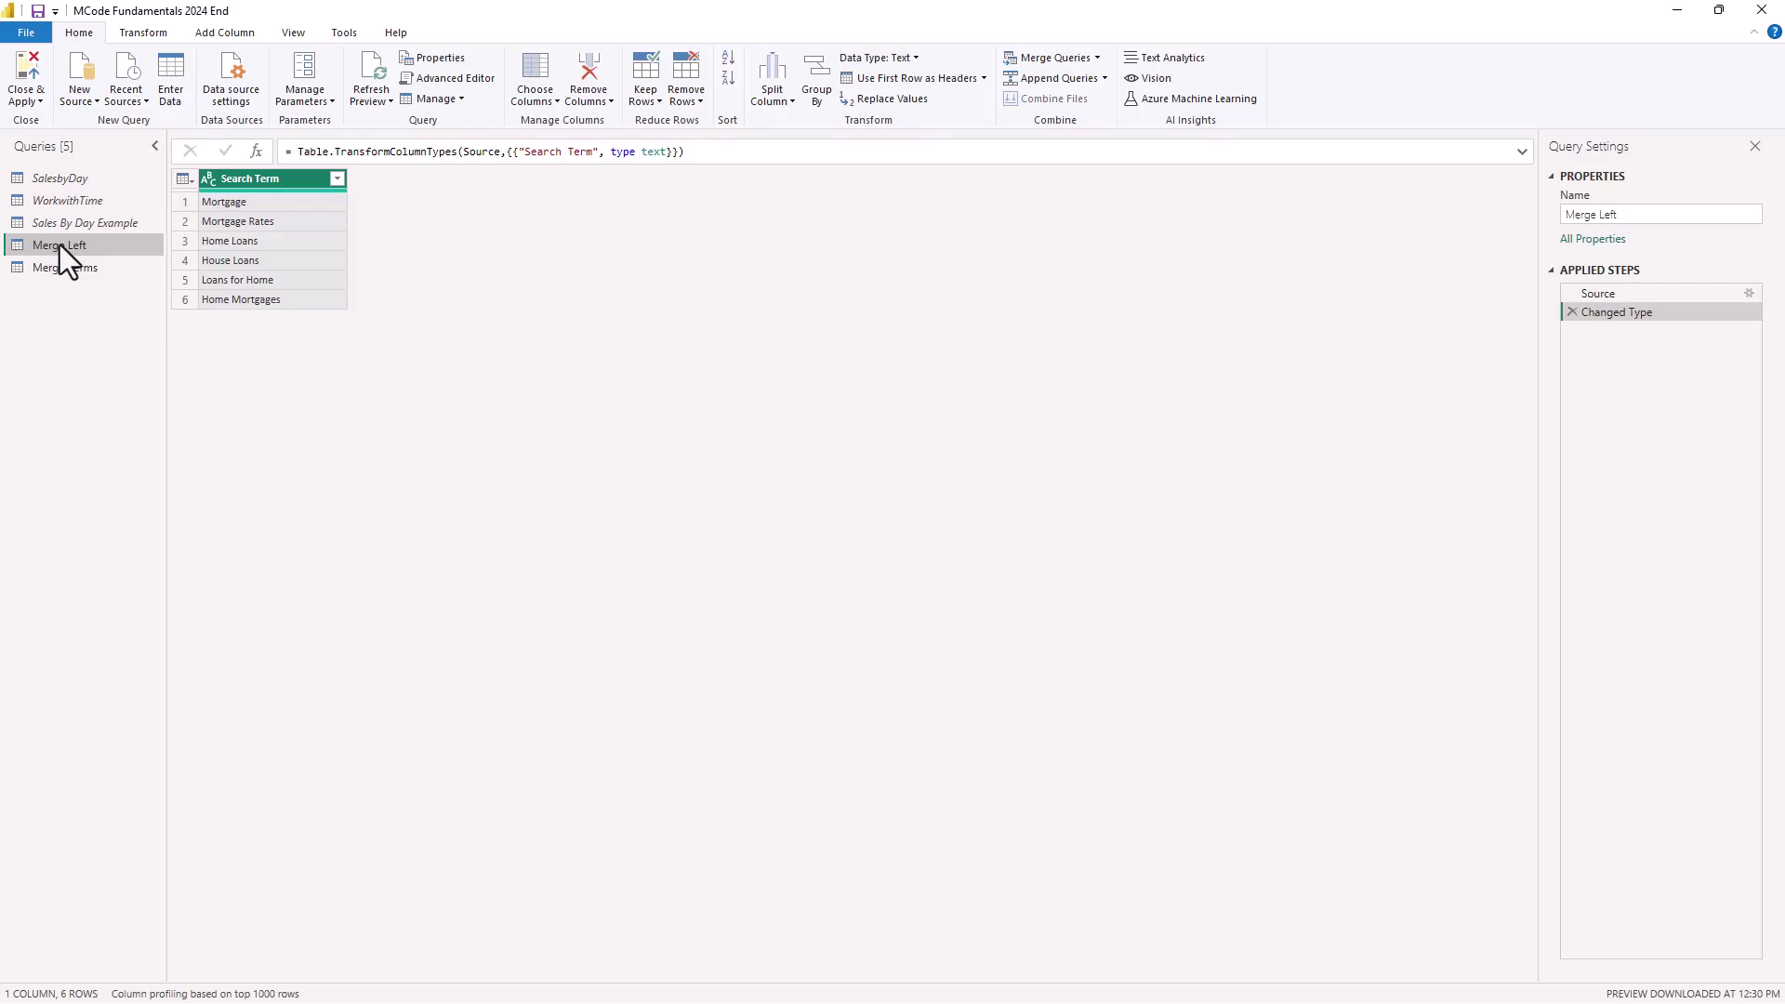
click(1099, 57)
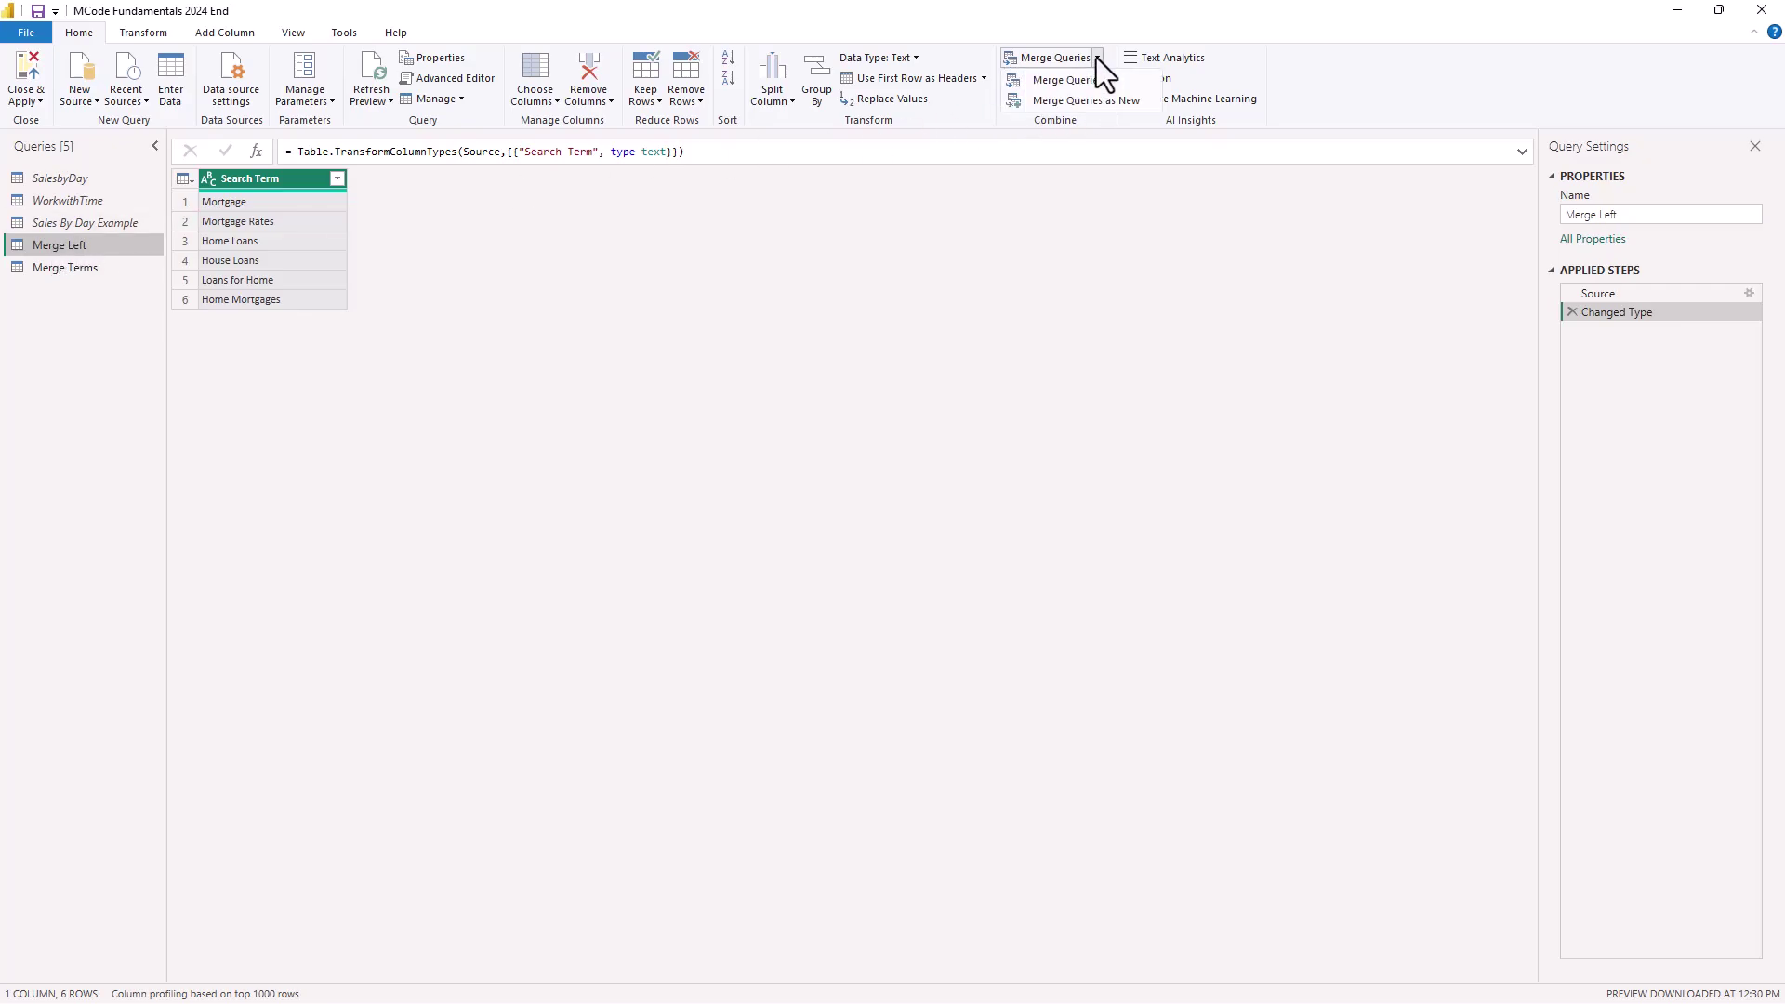
click(1070, 99)
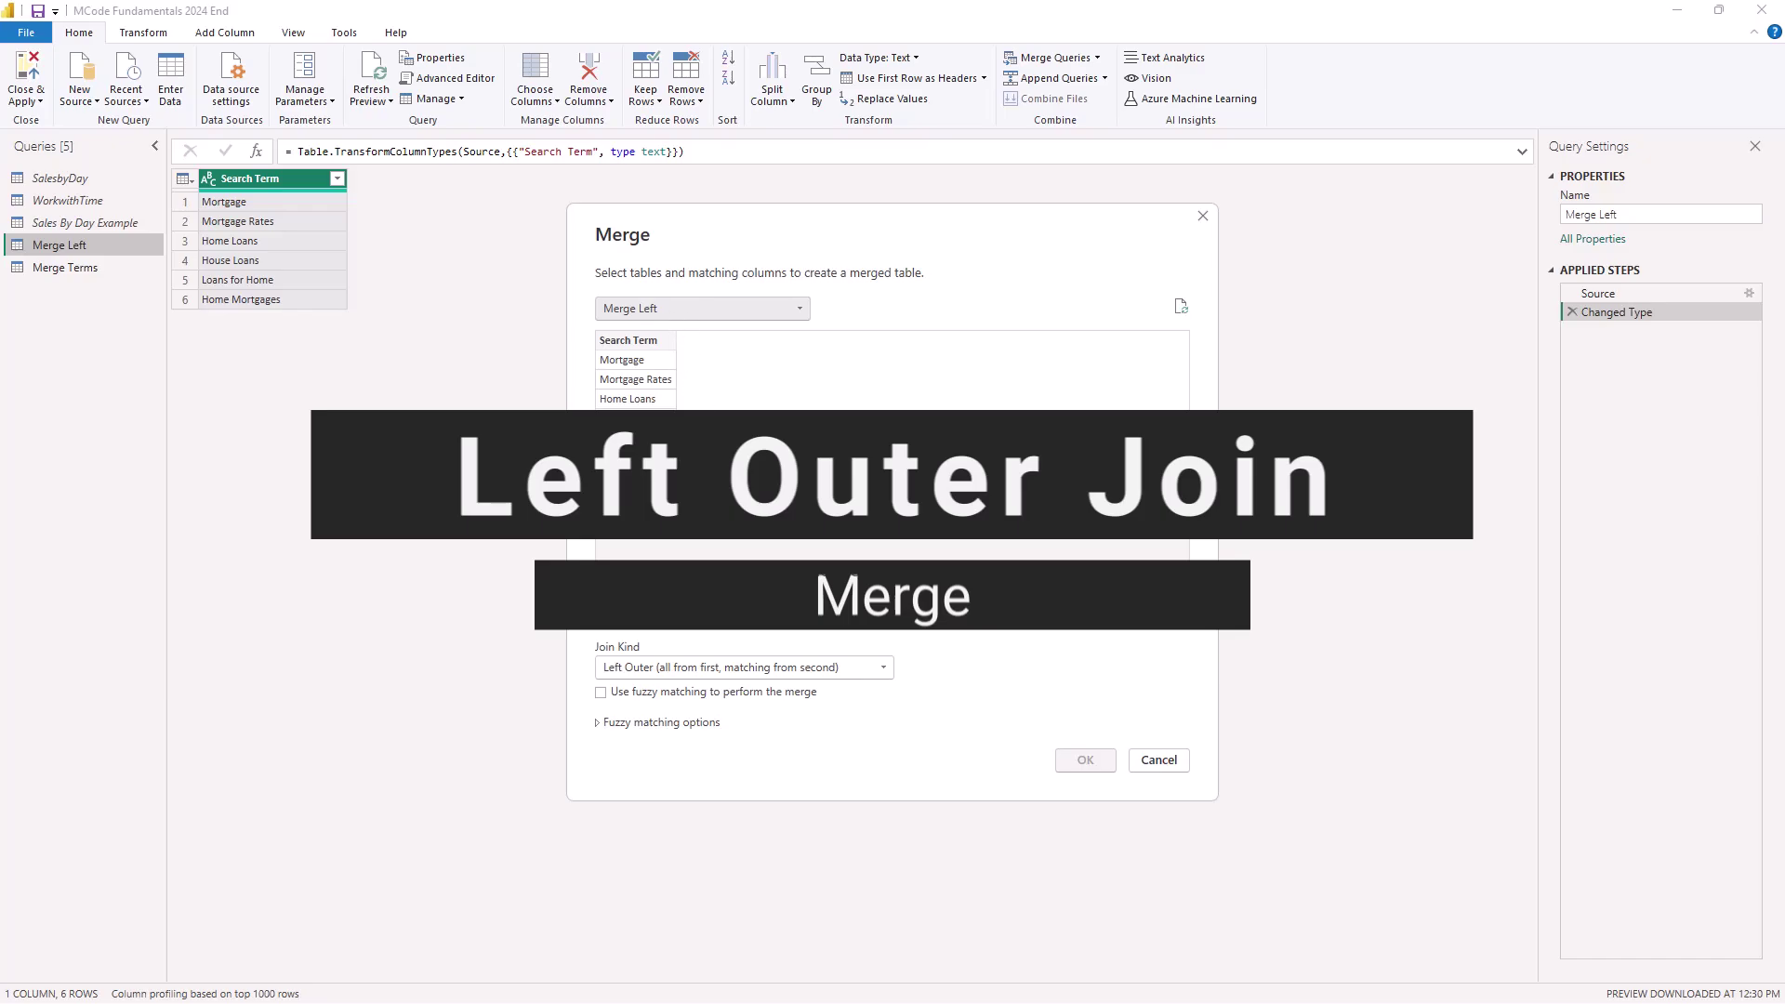
click(703, 484)
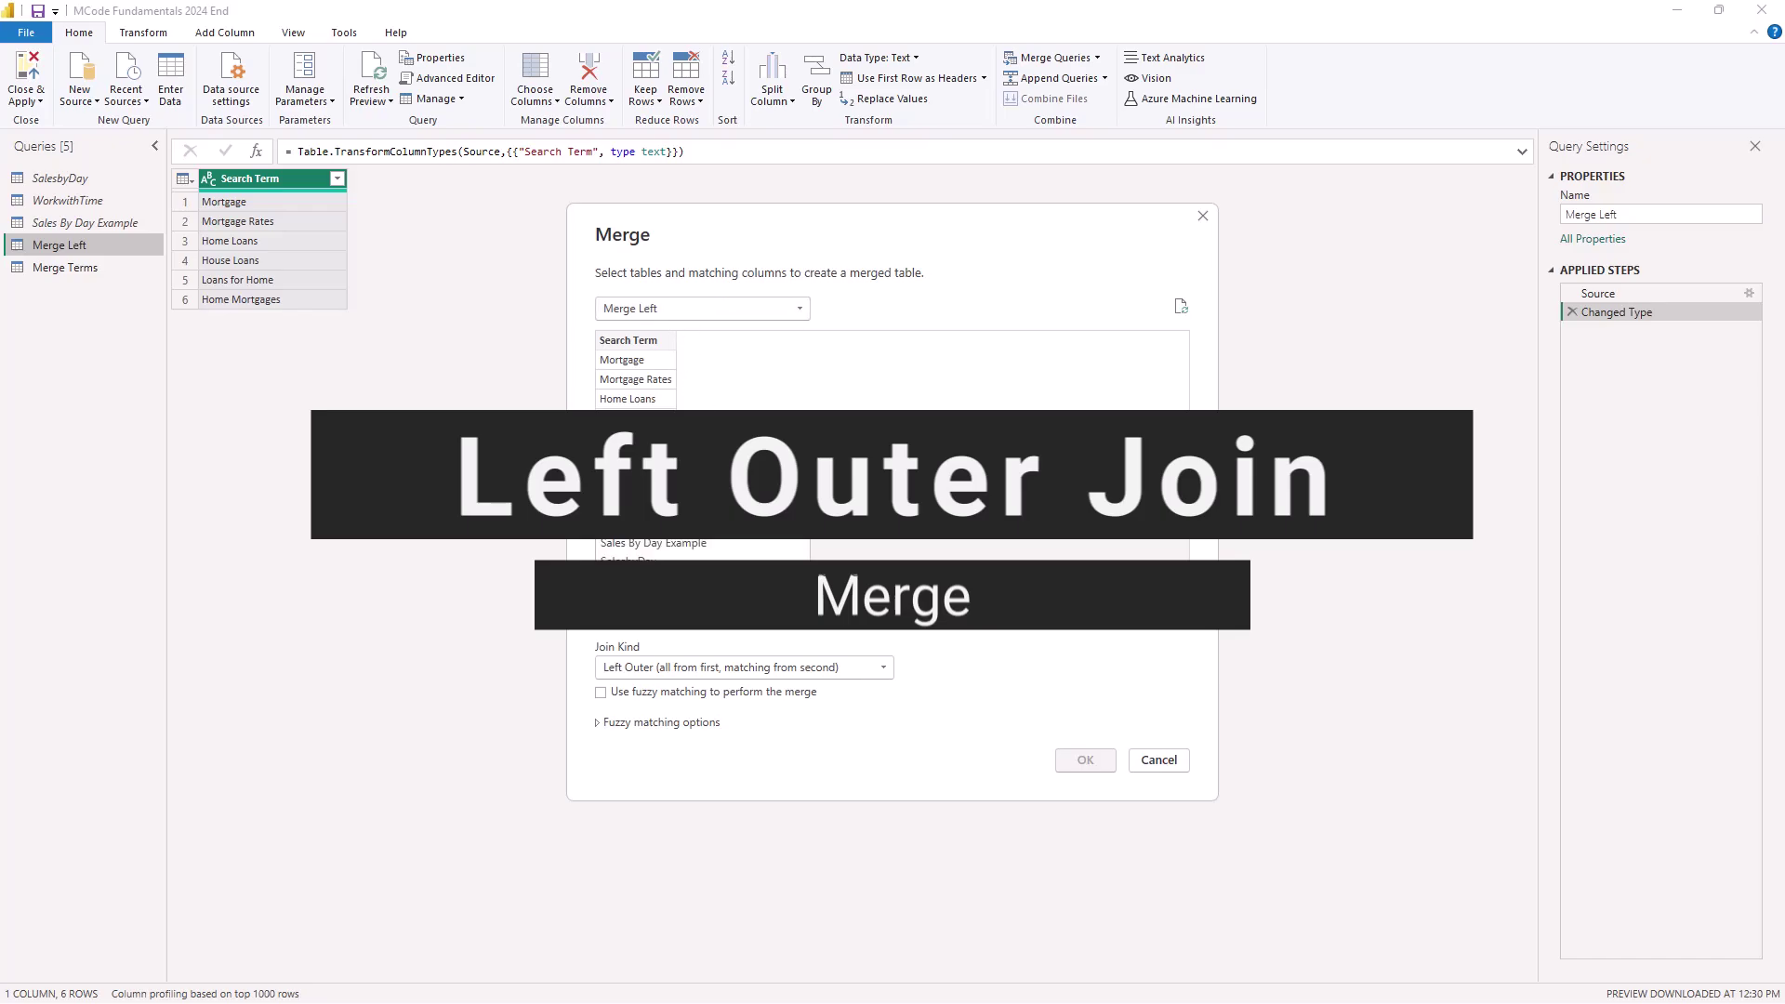
click(651, 546)
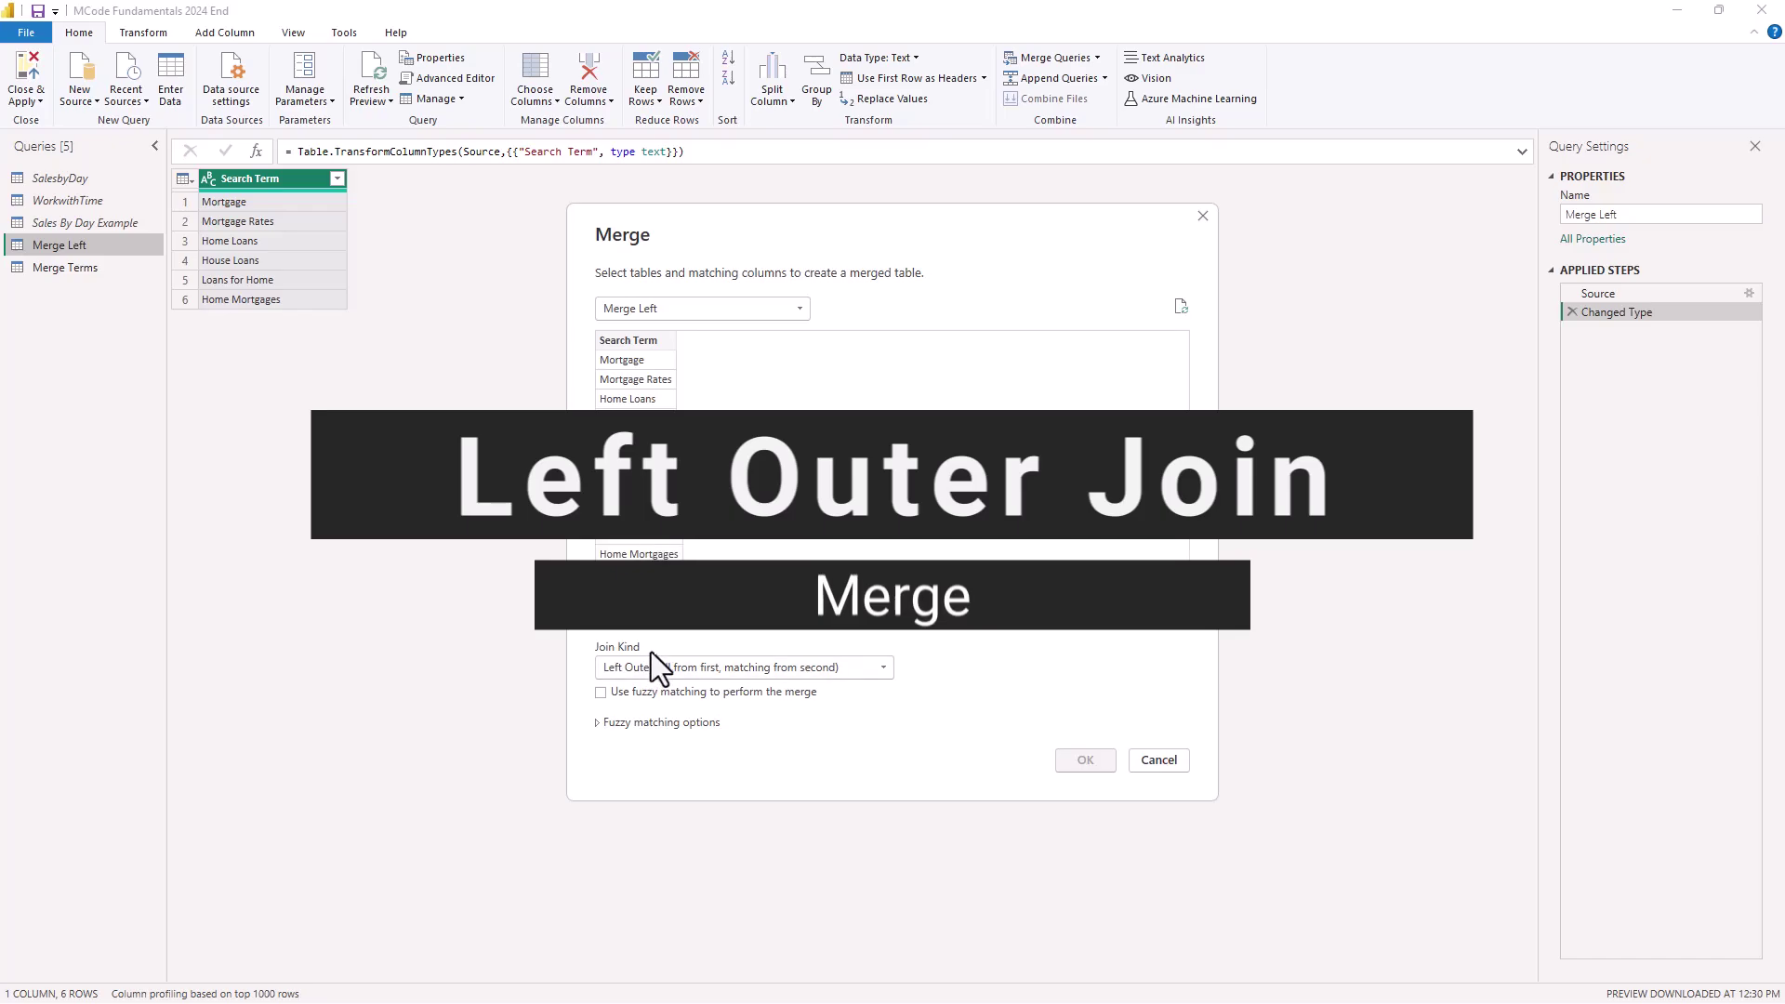
click(882, 670)
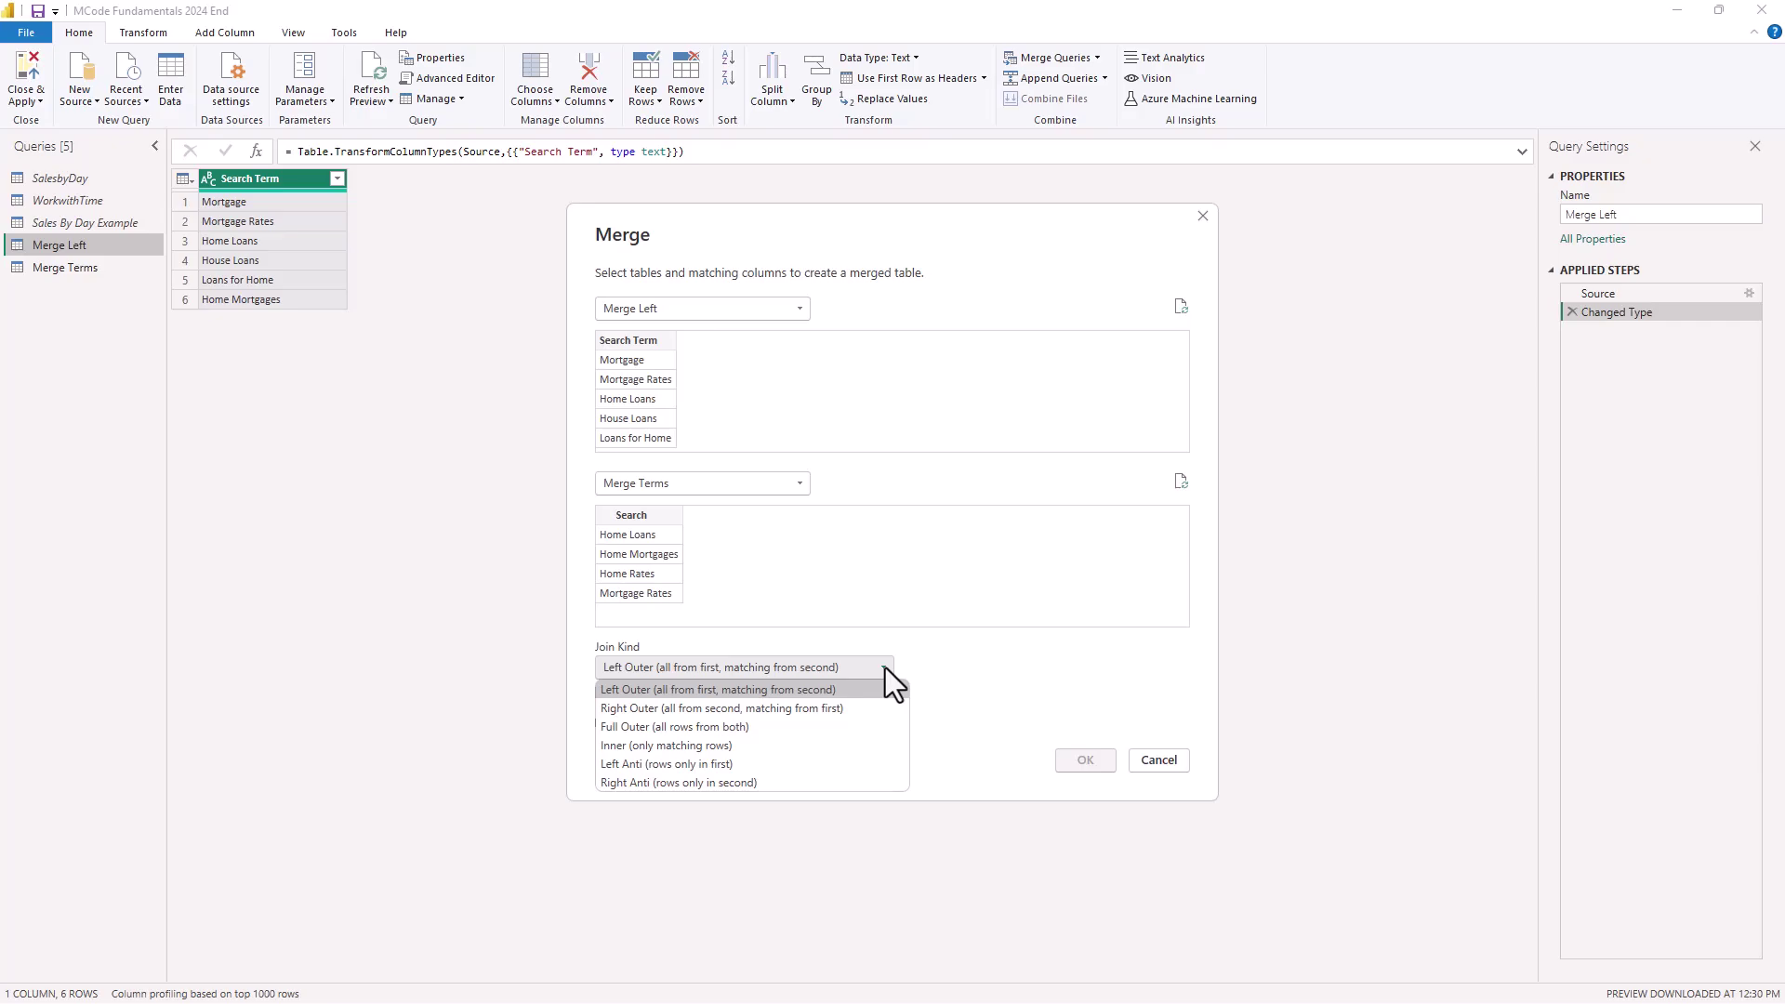
click(991, 659)
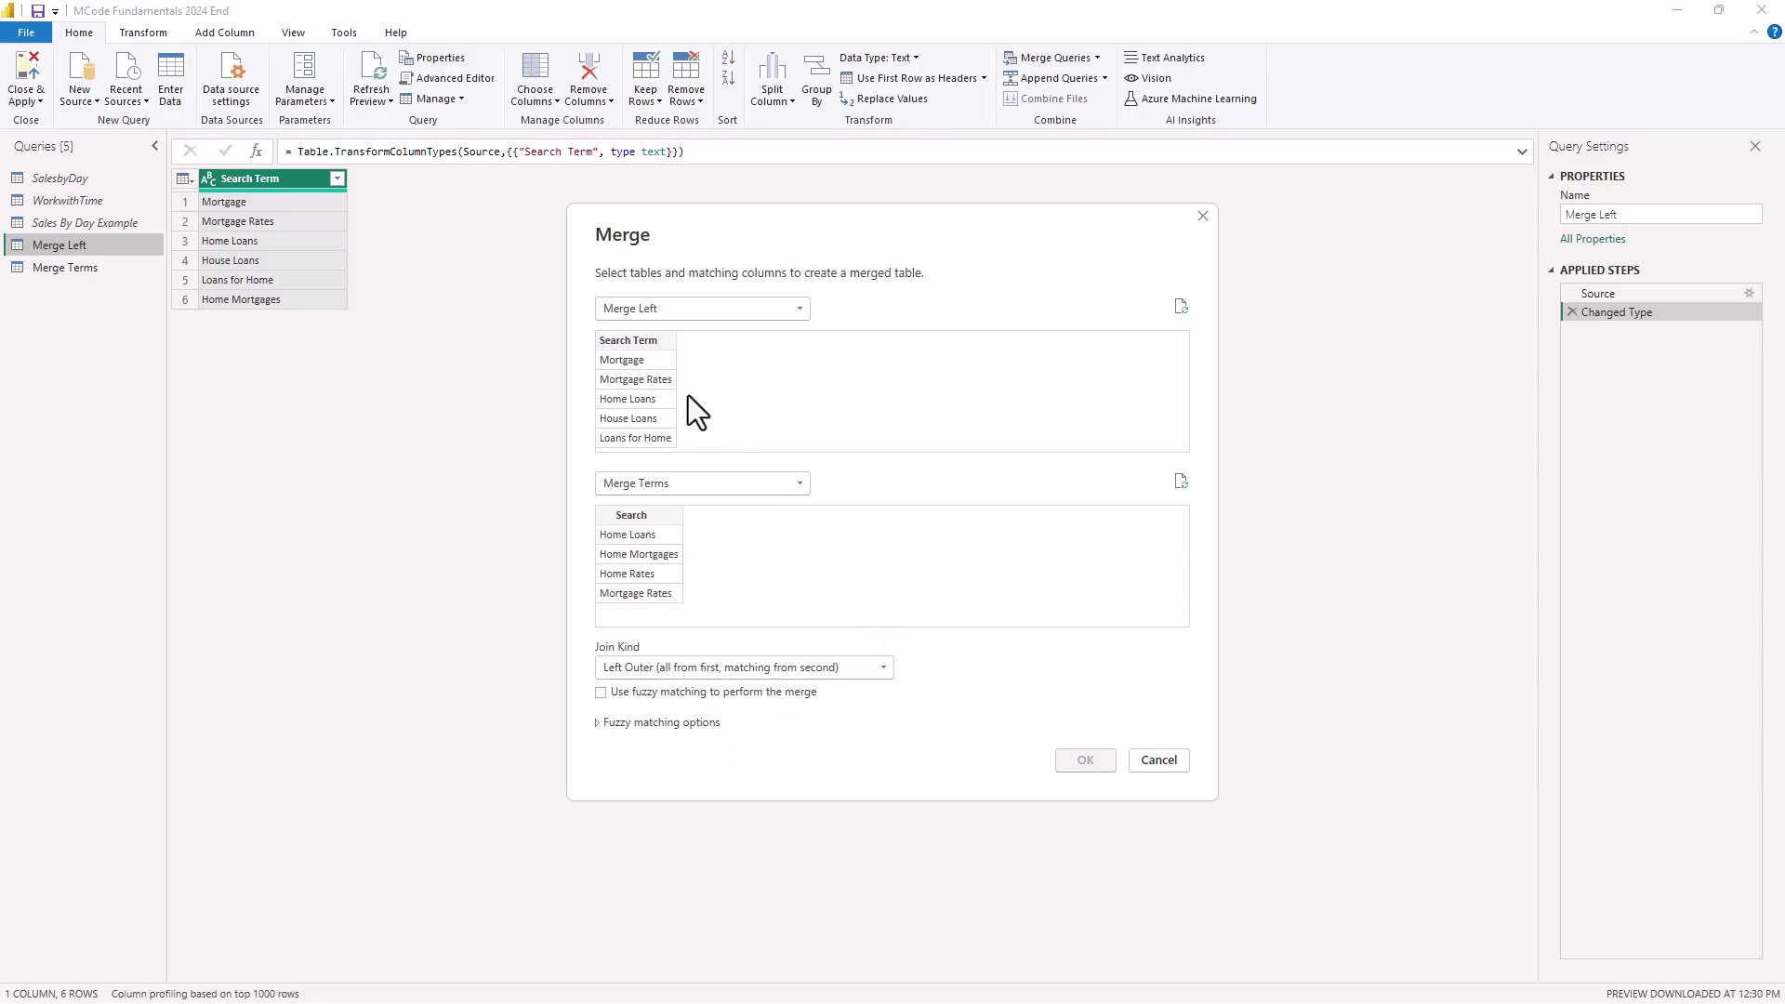
click(626, 342)
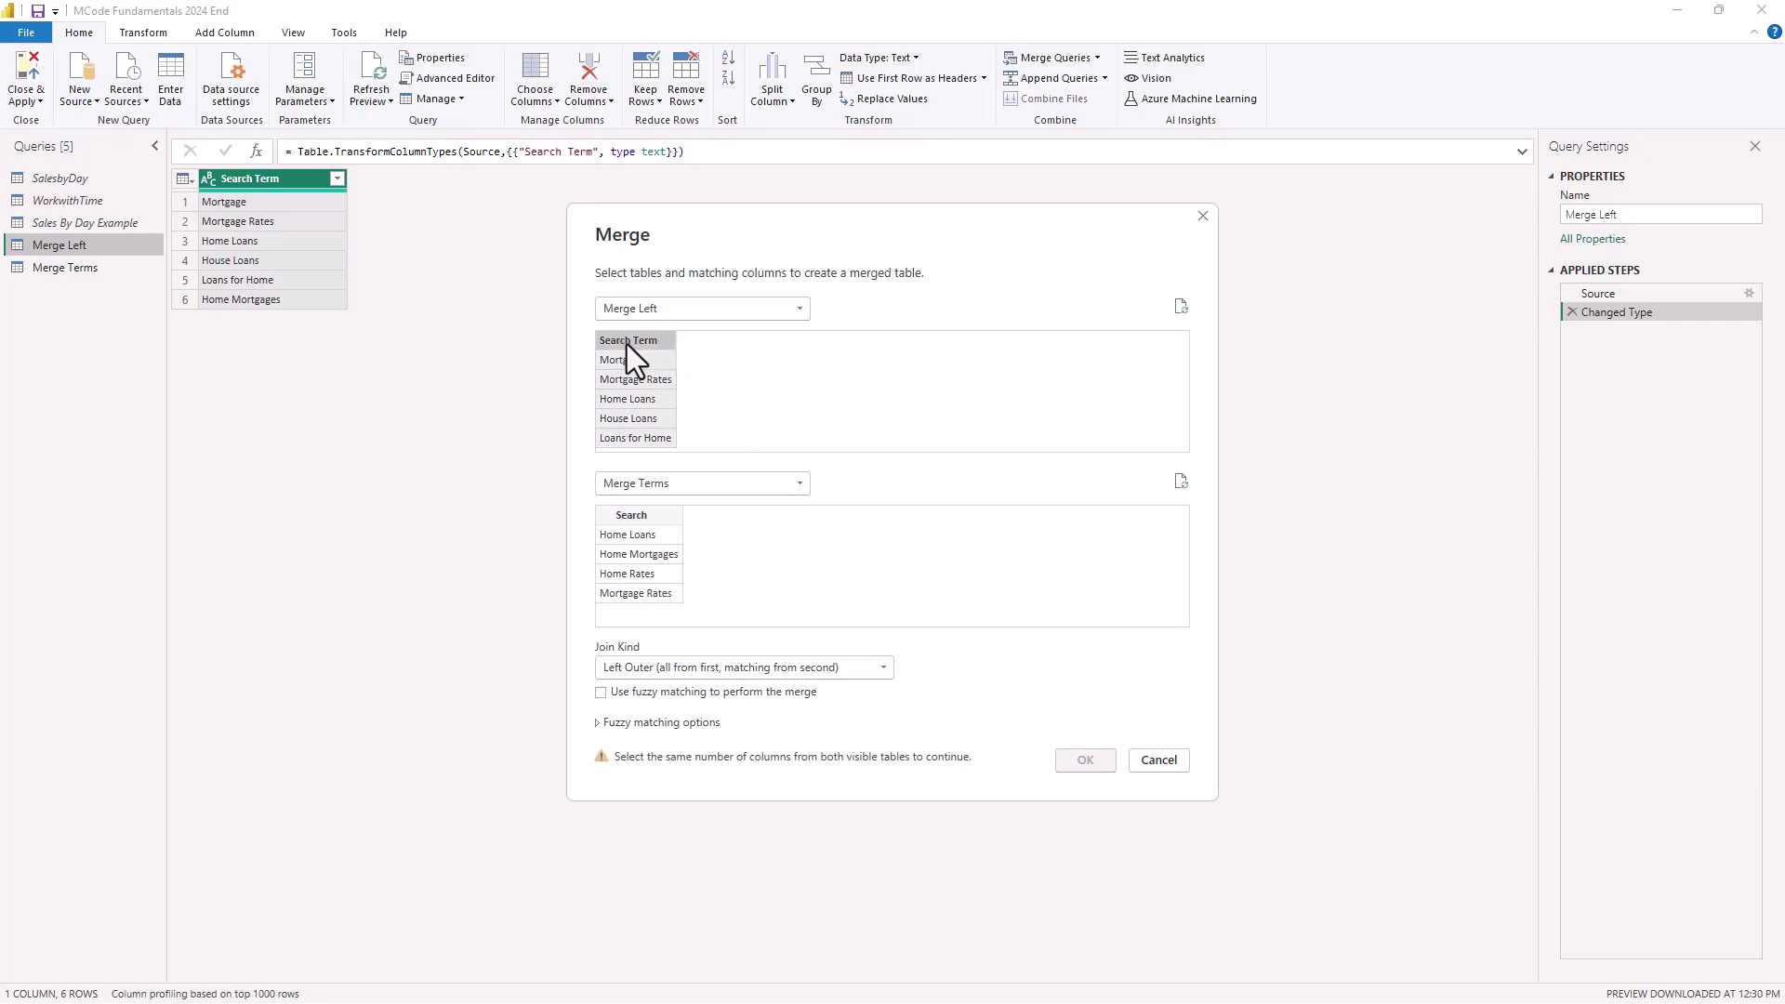
click(628, 514)
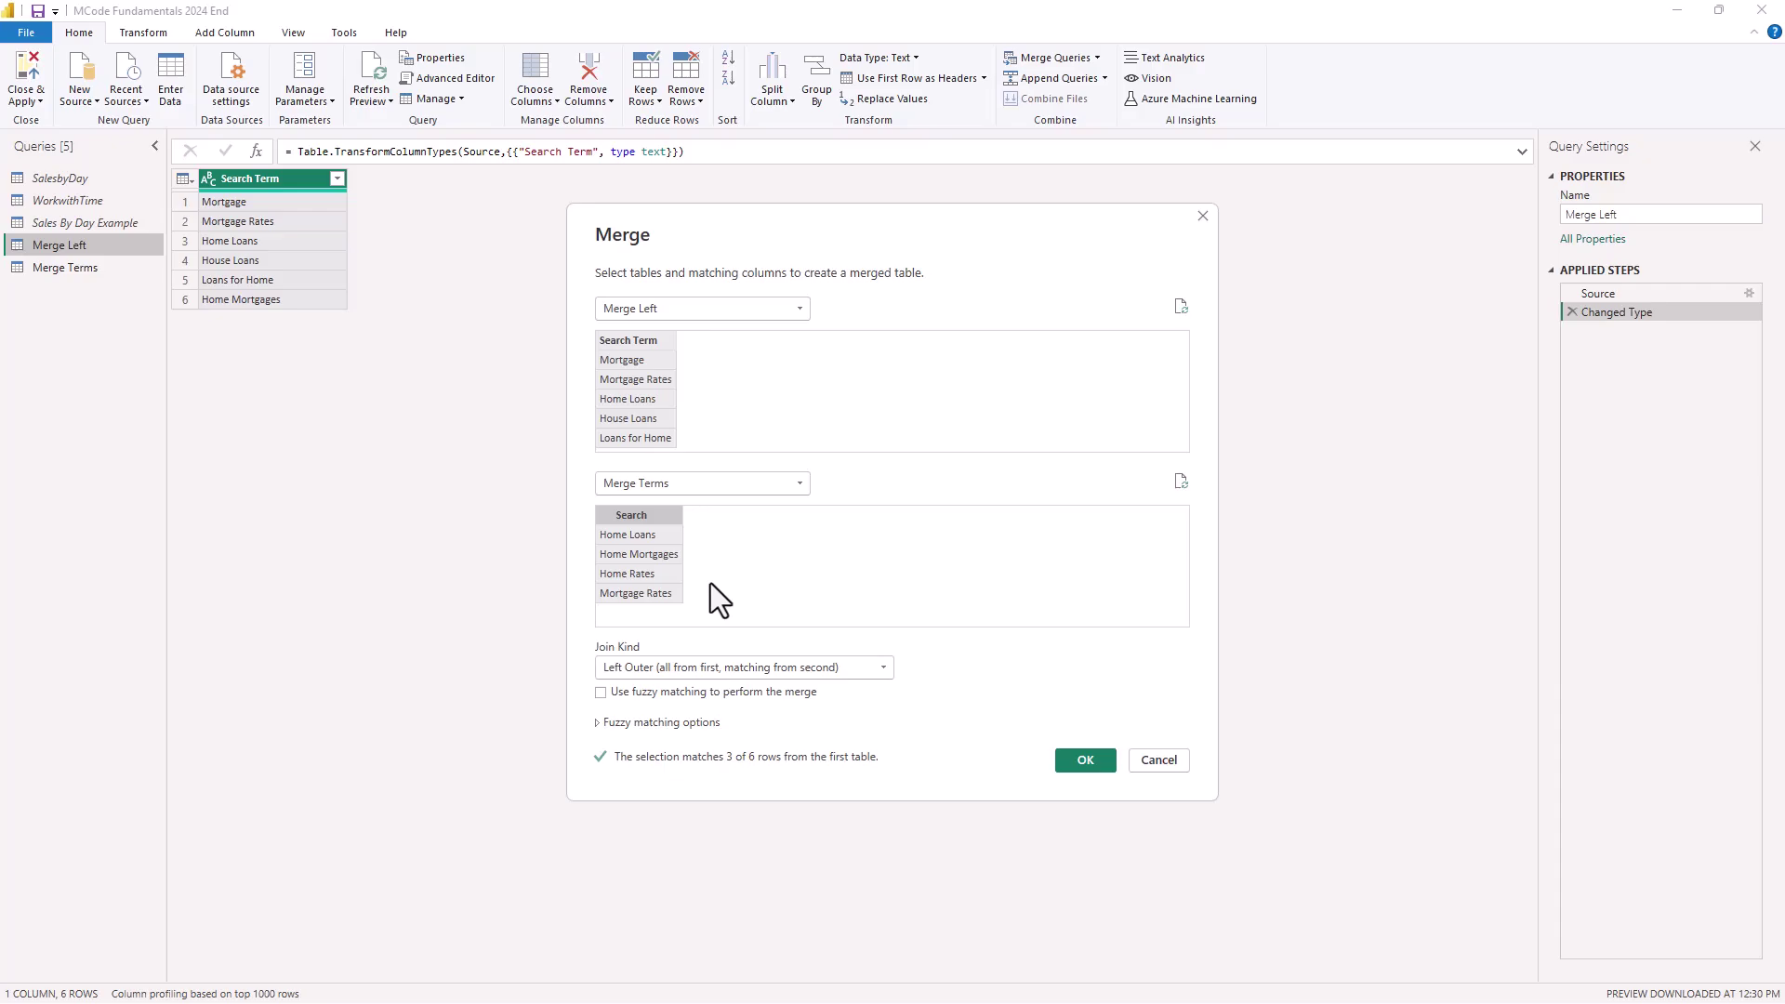
click(1087, 761)
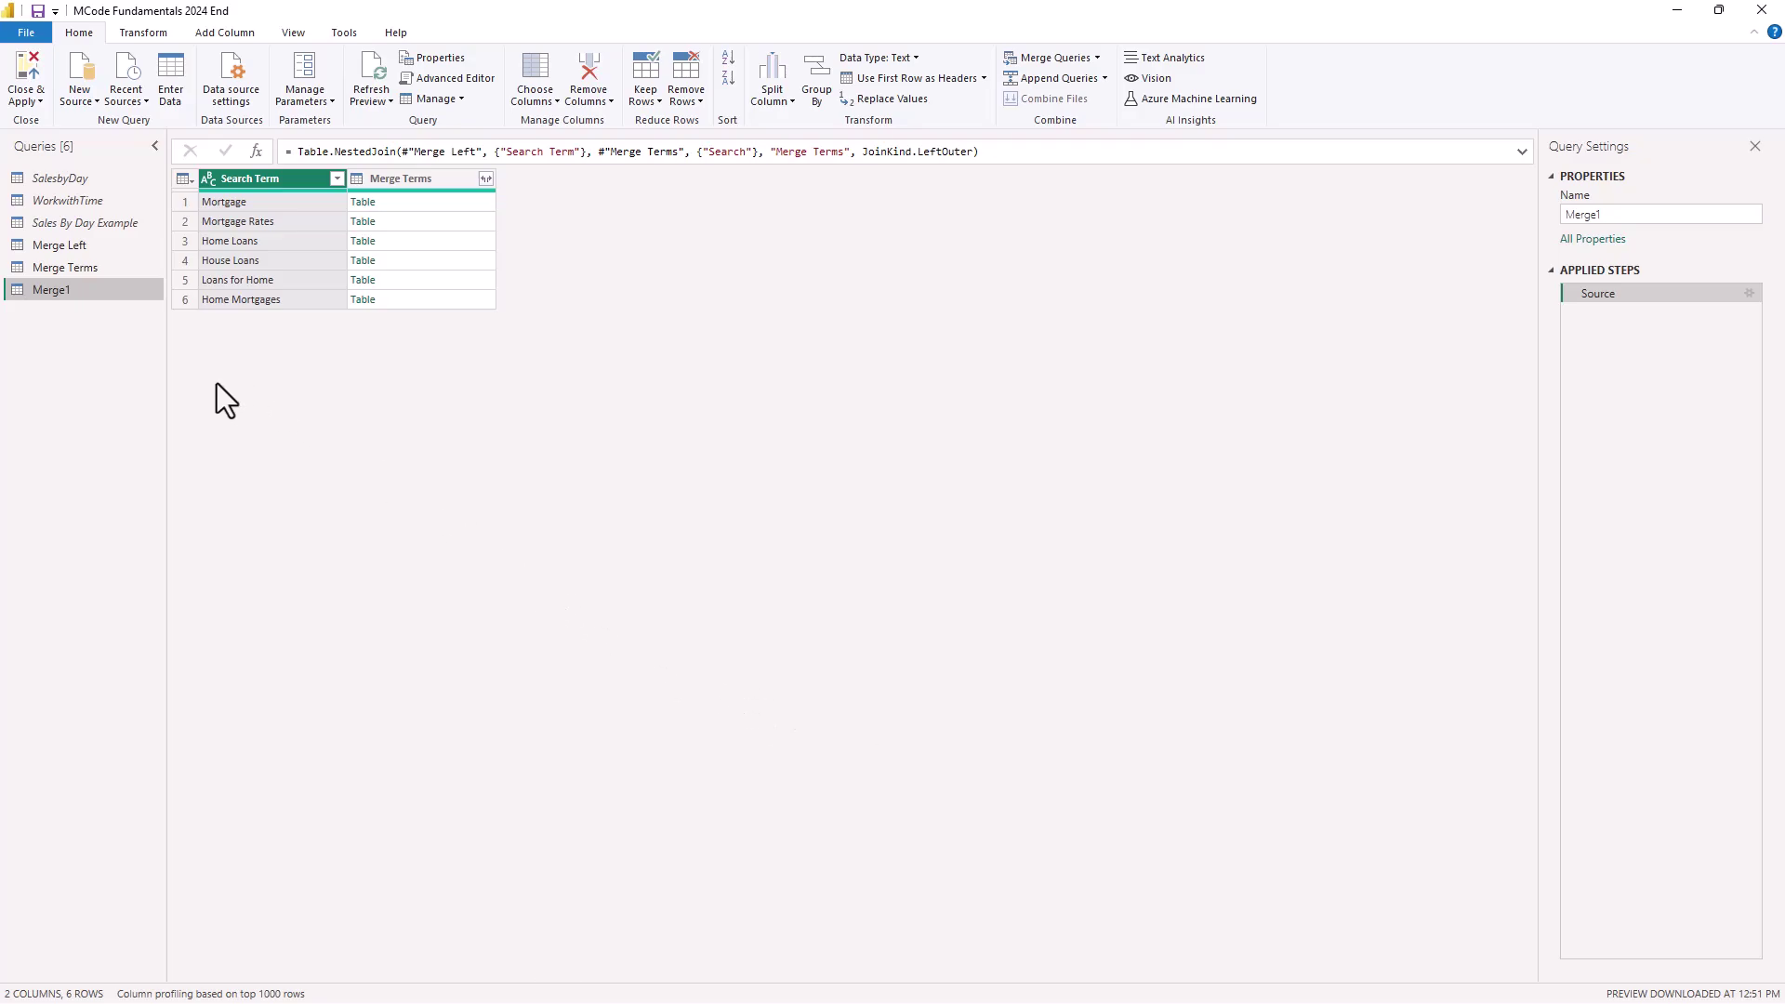
Rename the new merged query as SearchTermsEachMonth.
click(1634, 215)
drag(1634, 215, 1488, 204)
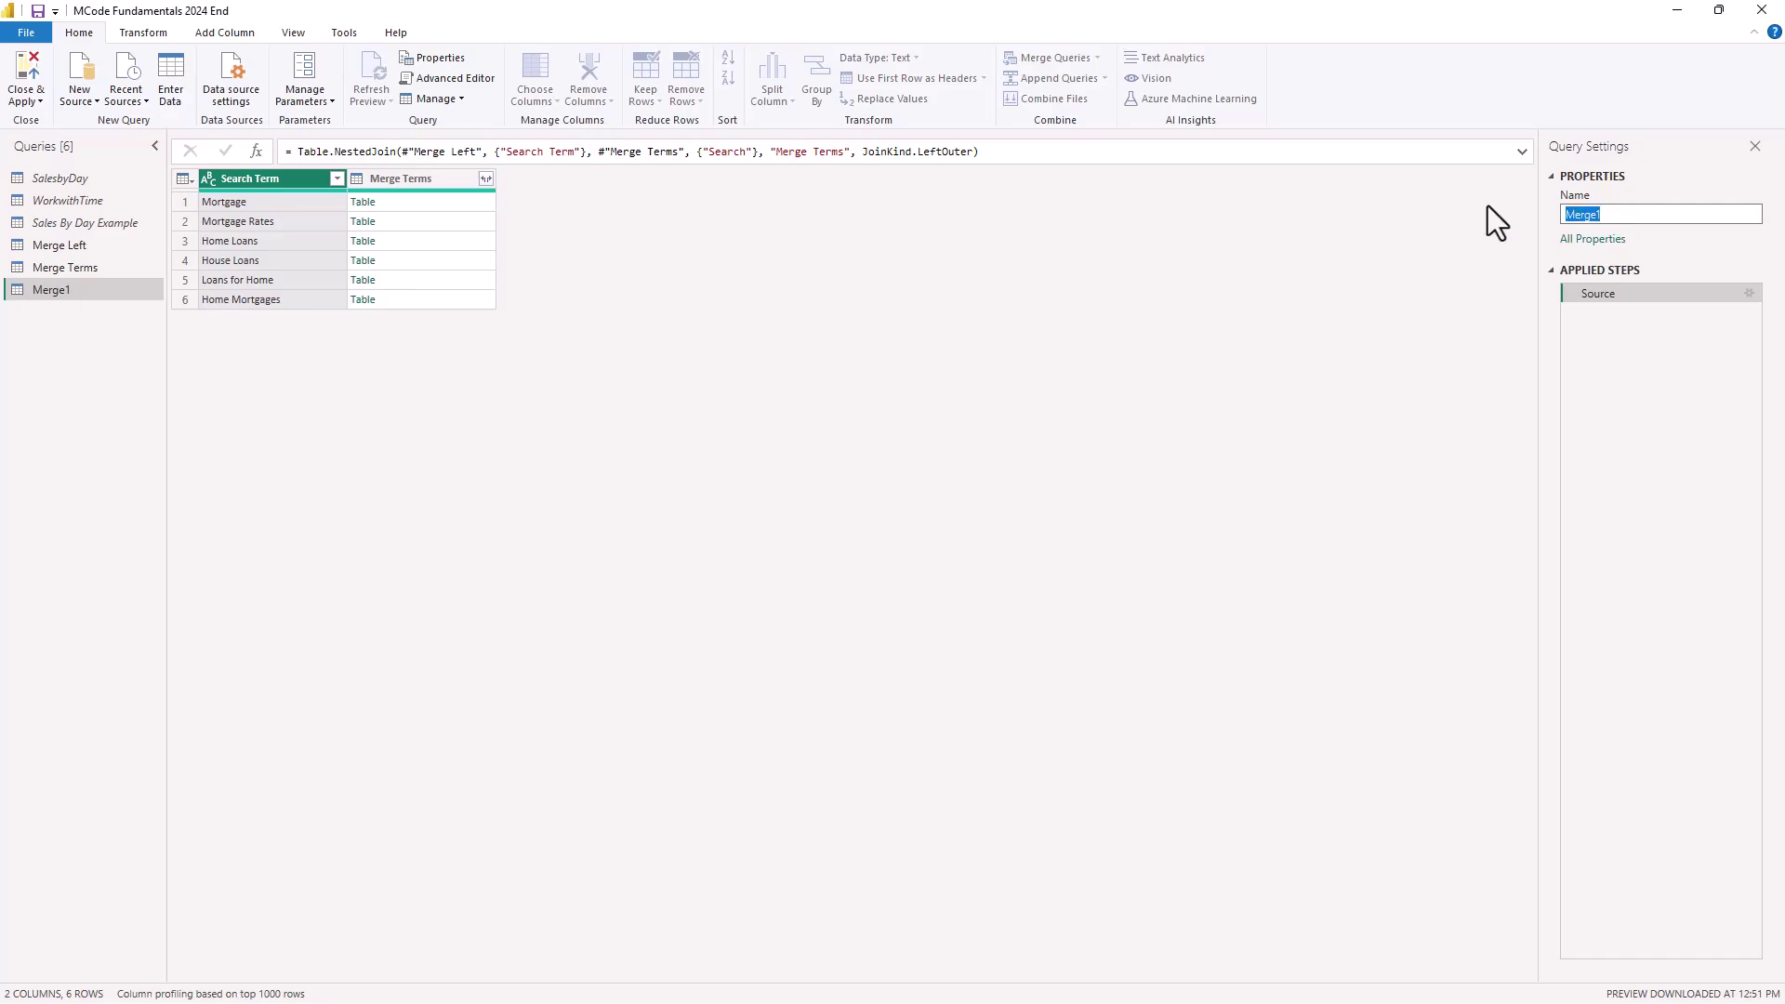
text(SearchTermsEachMonth)
key(Return)
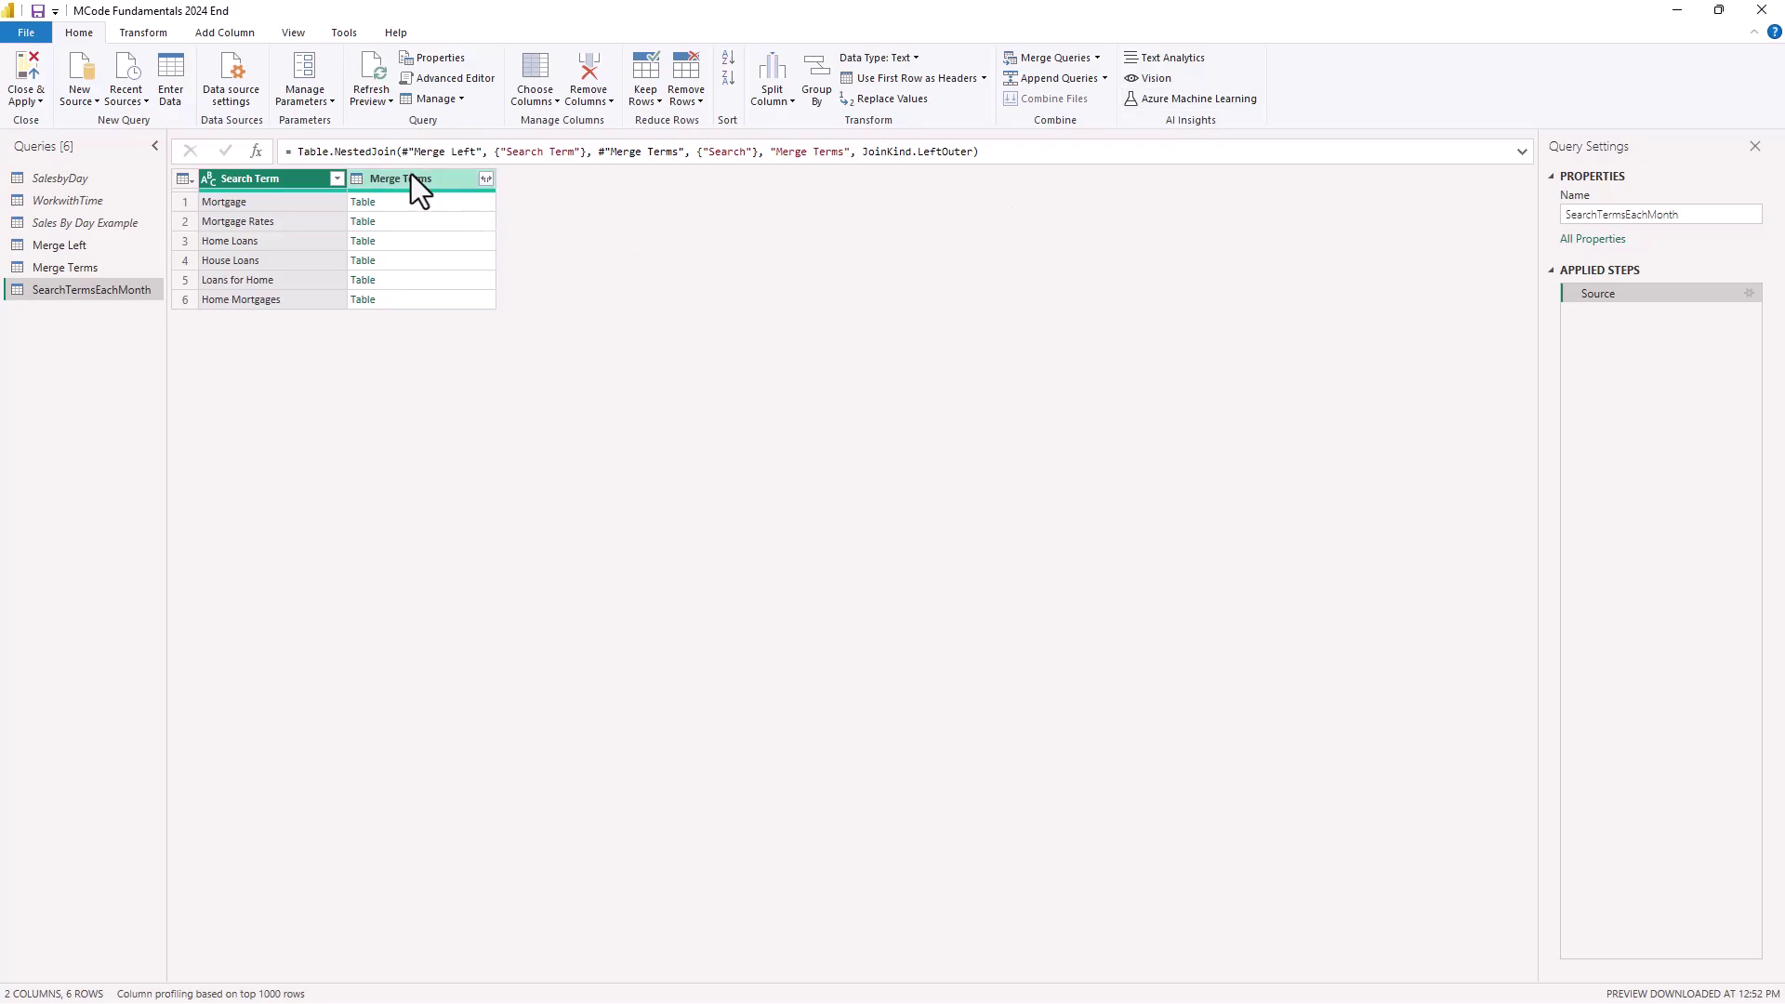
Expand the Merge Terms column to its Search column without using the original column name as prefix.
click(486, 179)
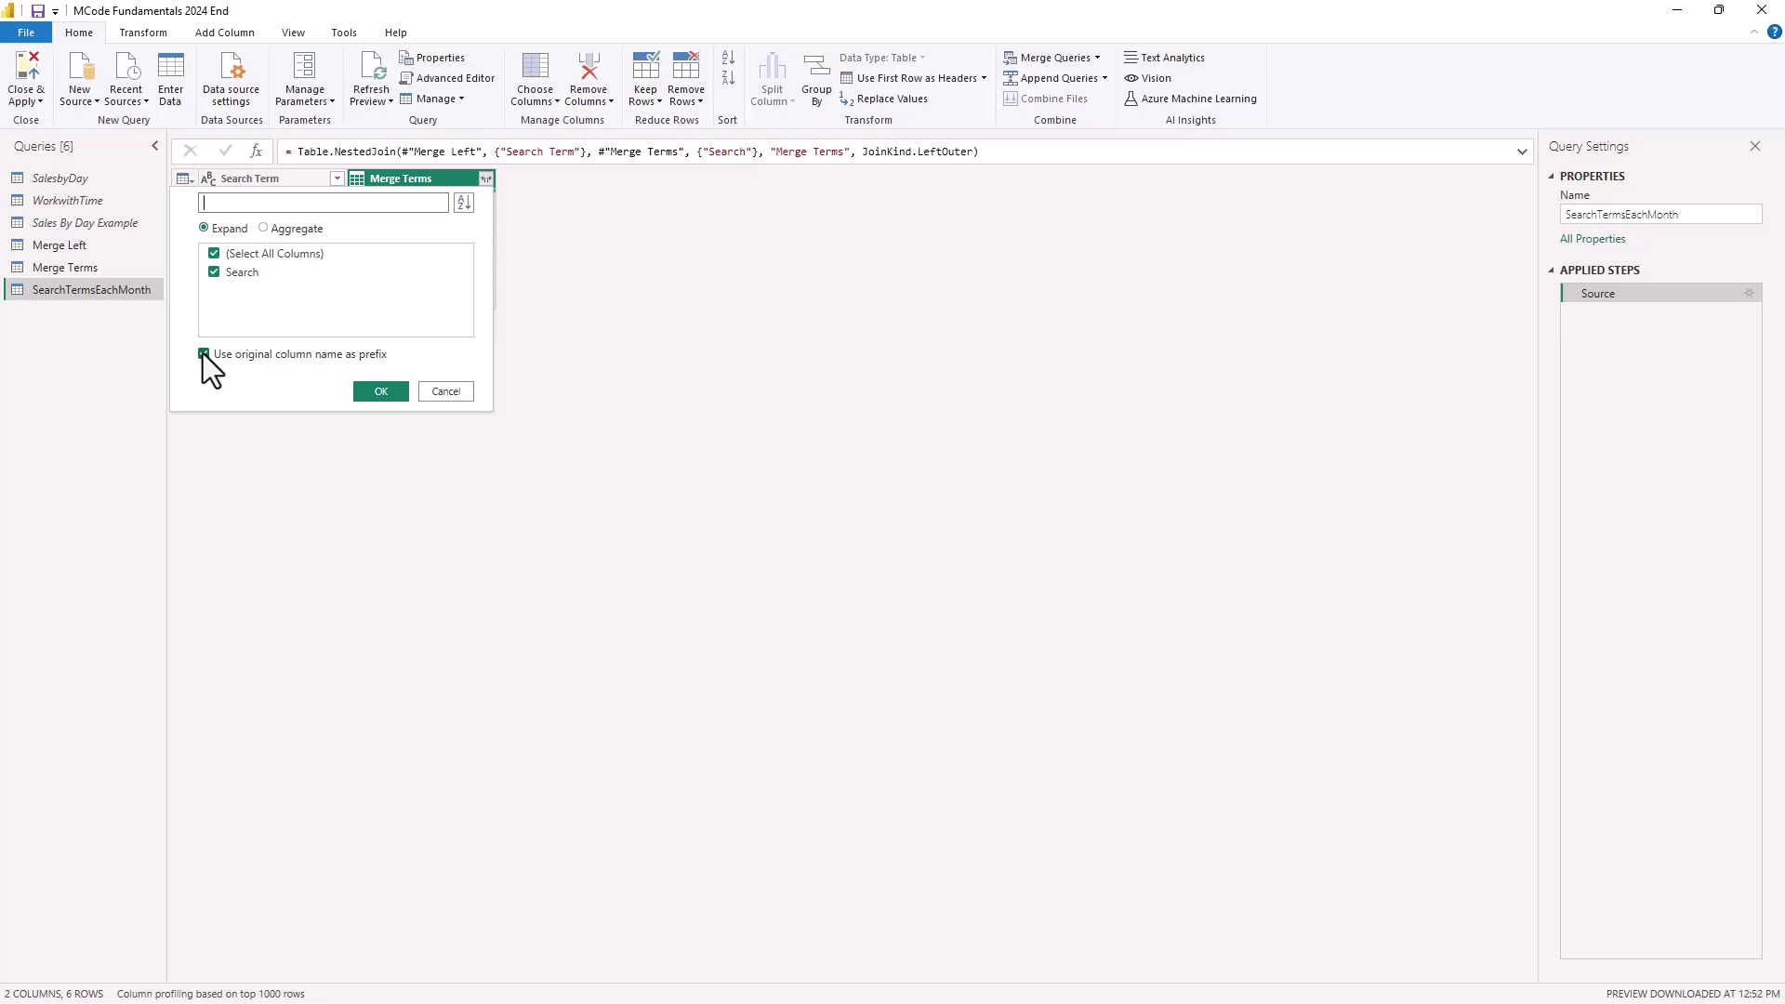
click(201, 354)
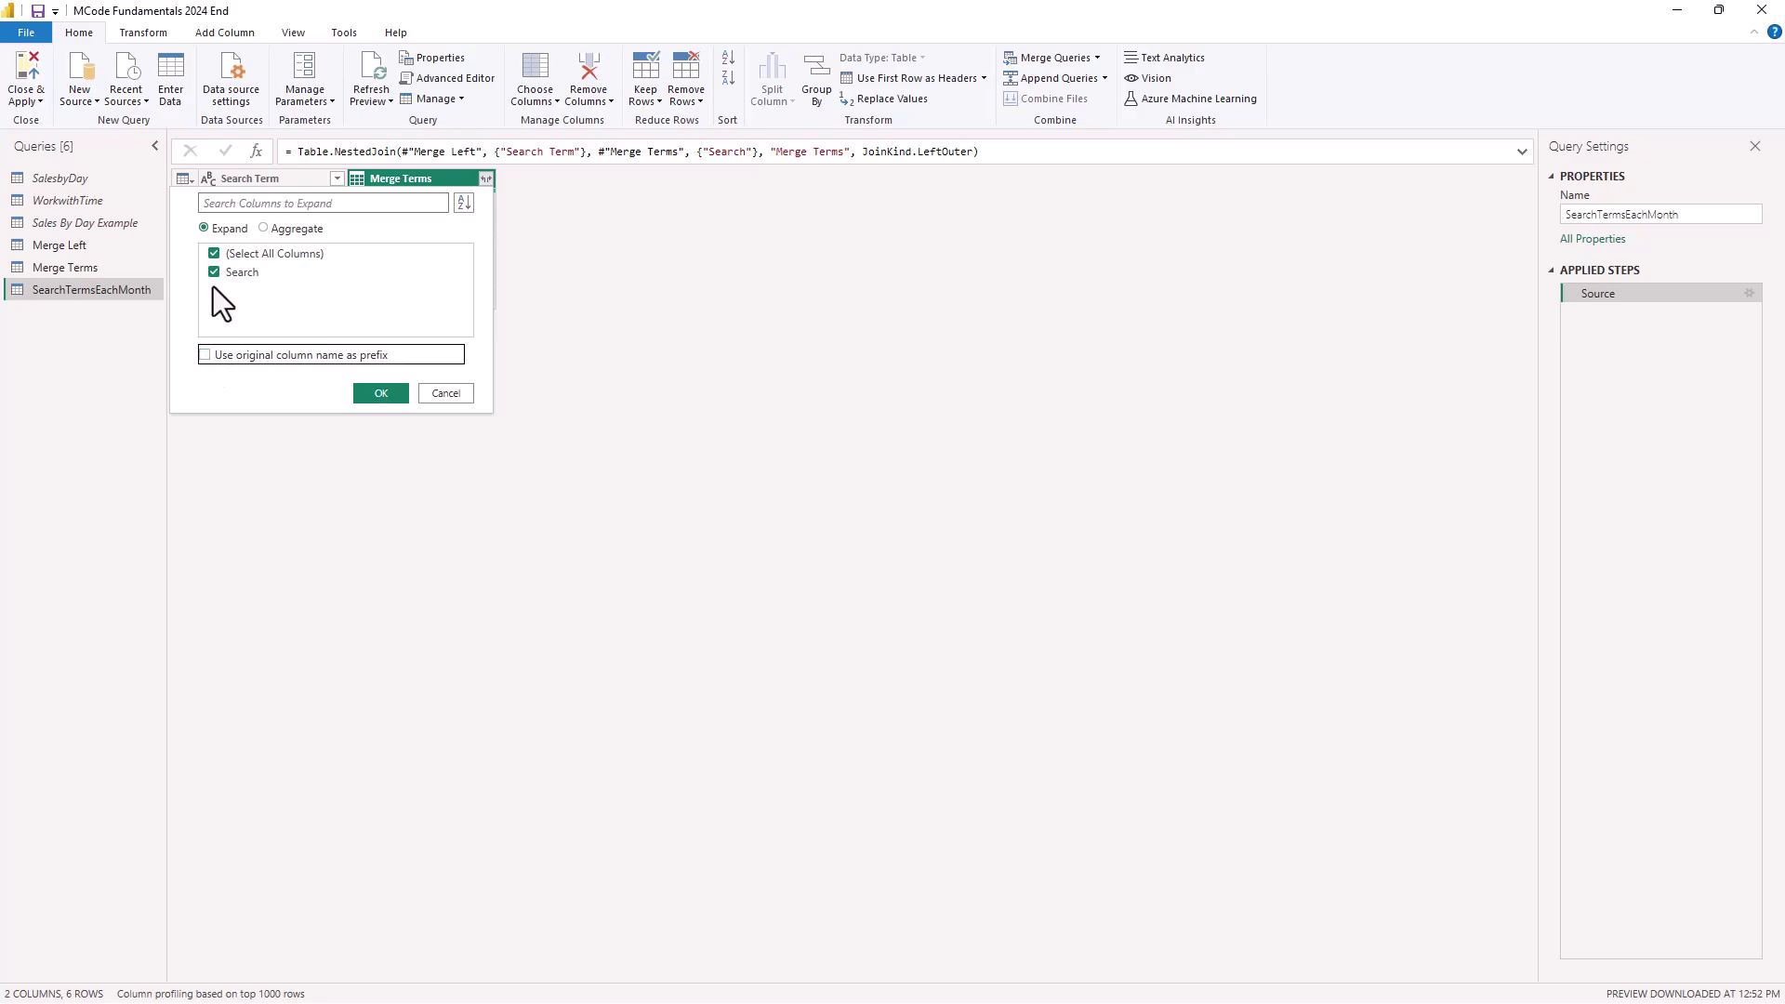
click(381, 394)
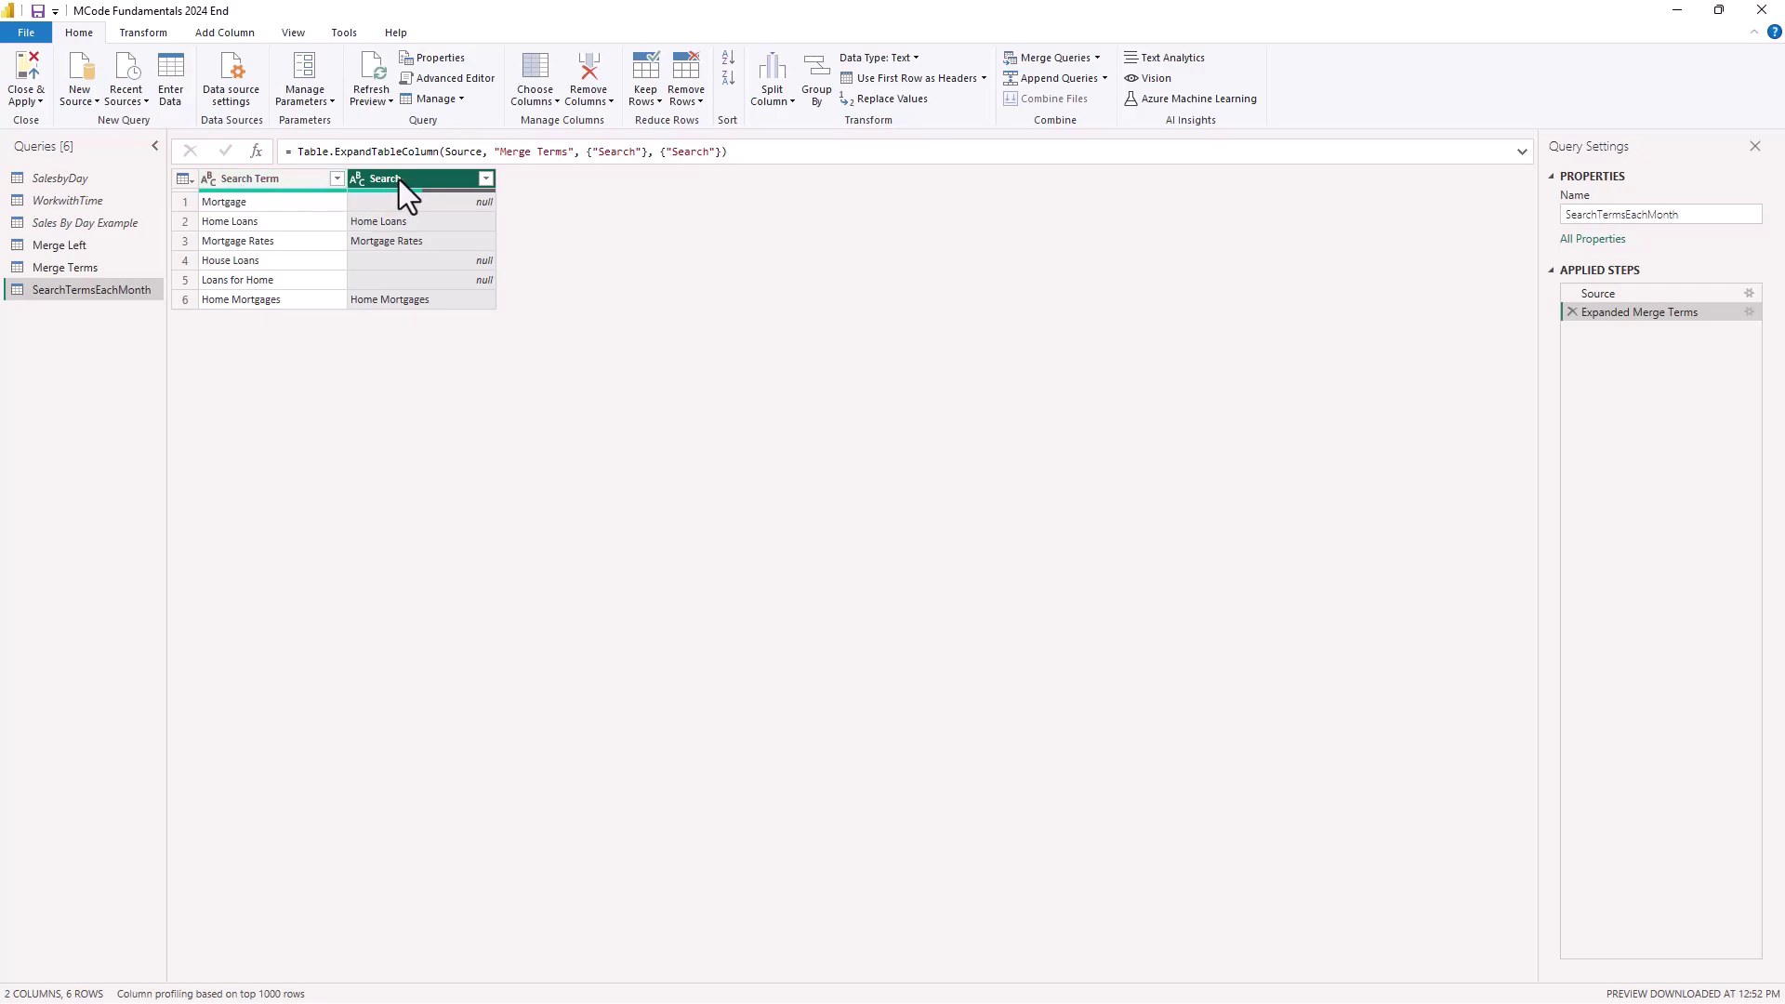
Remove the Search Term column from SearchTermsEachMonth and filter the null values out of the Search column.
click(268, 183)
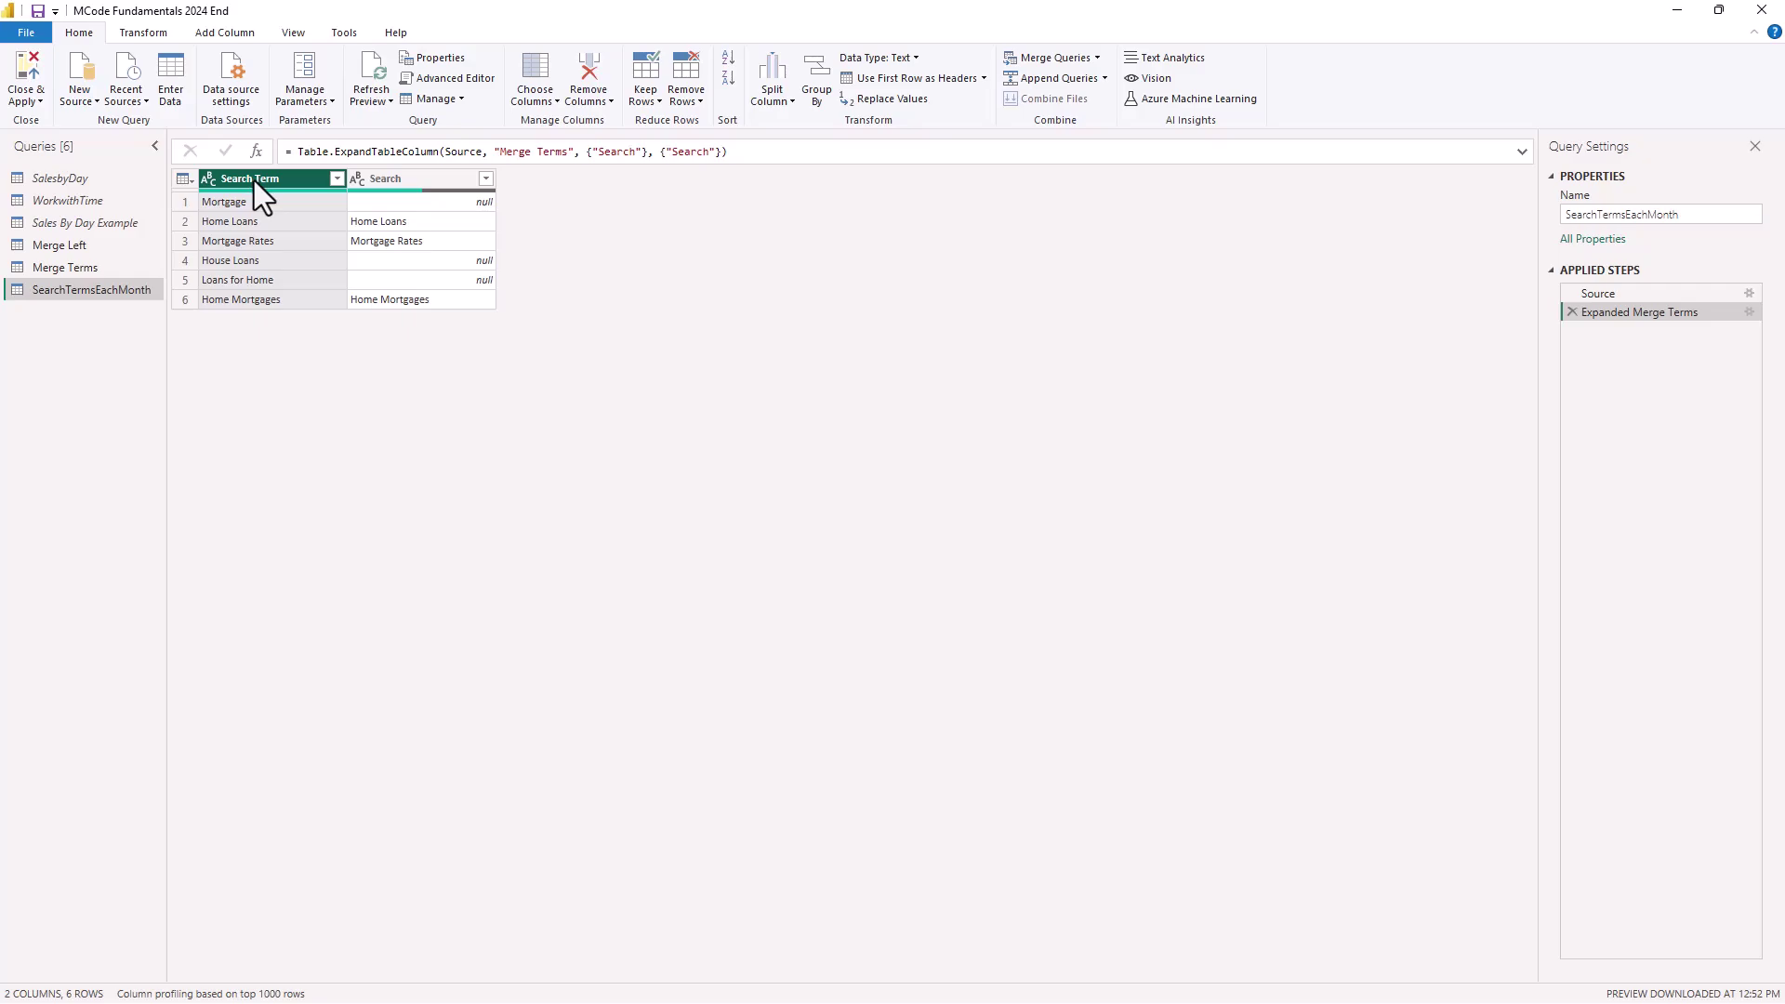
right_click(256, 180)
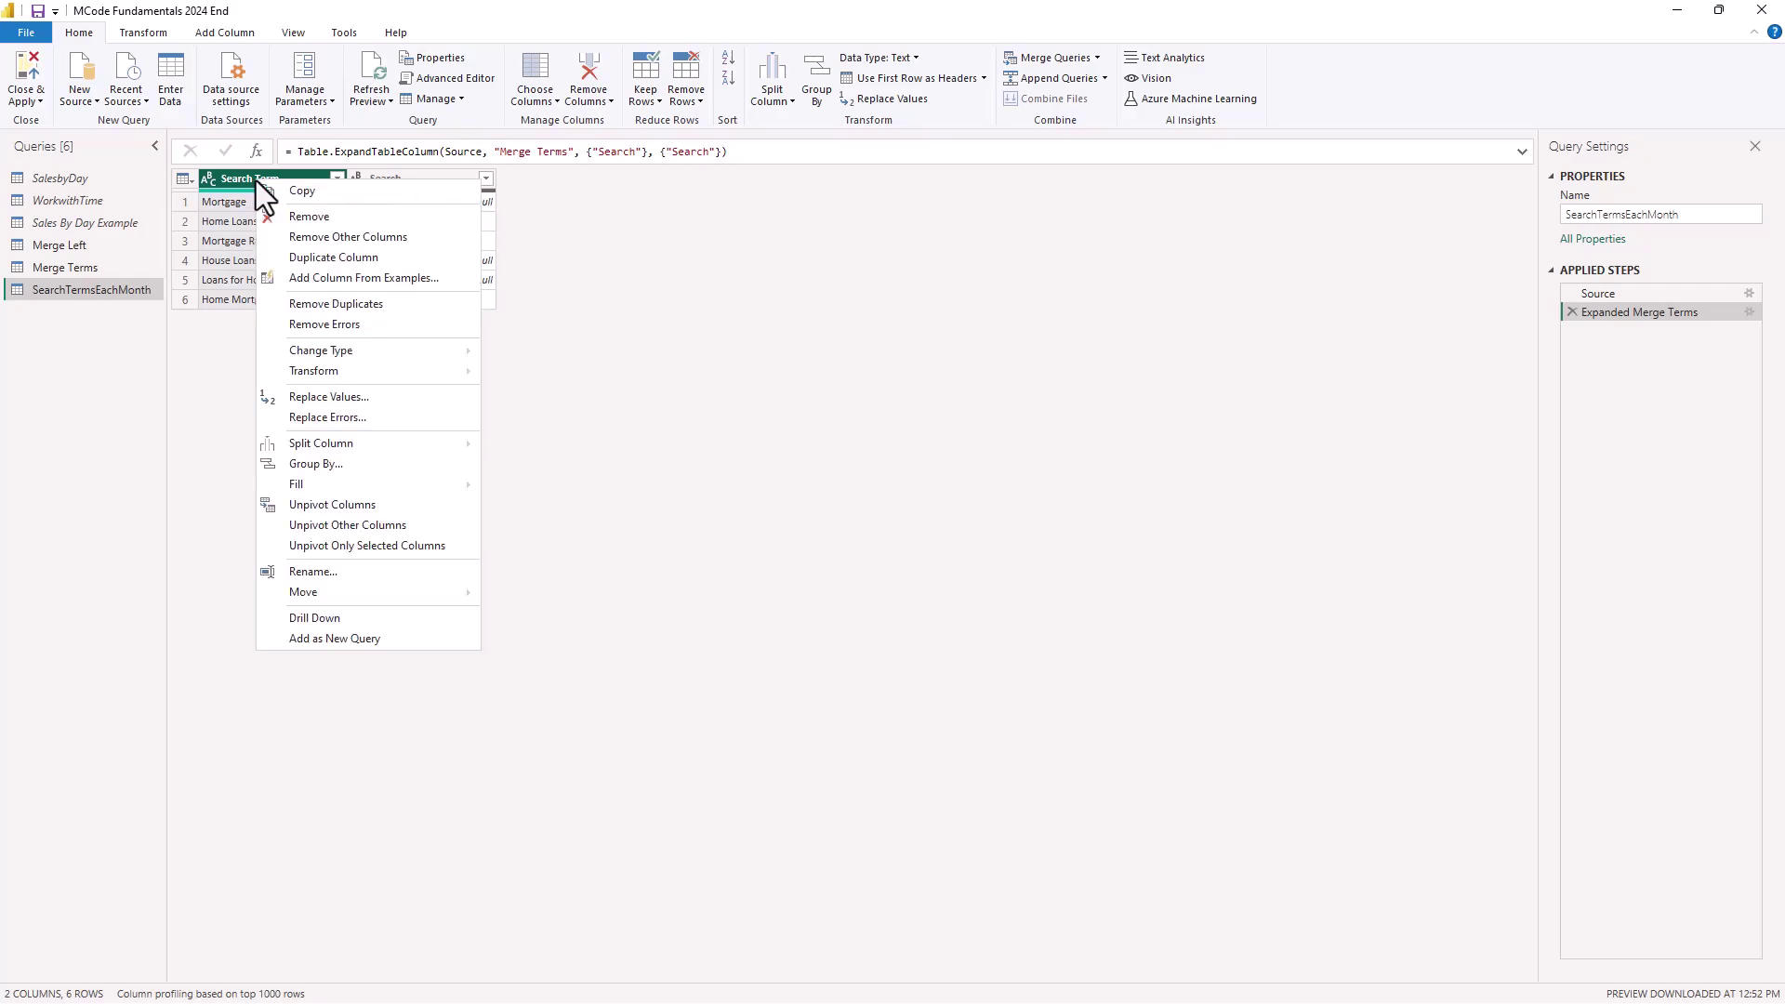
click(311, 220)
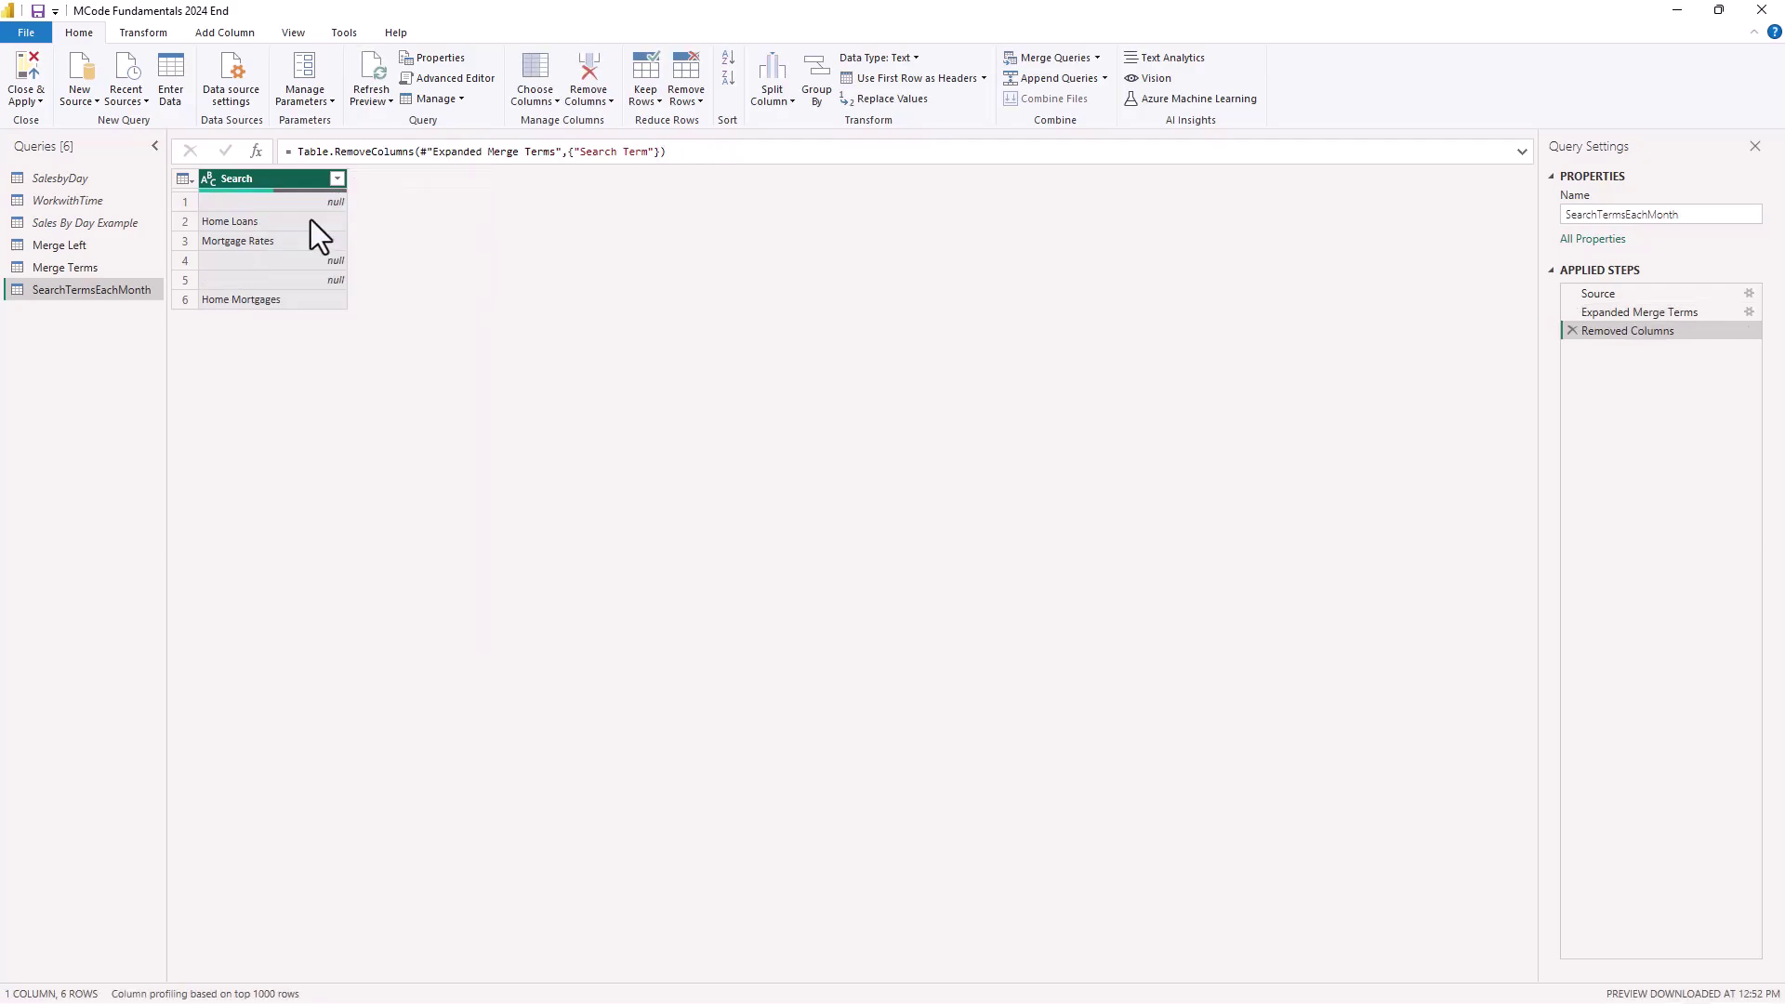
click(336, 179)
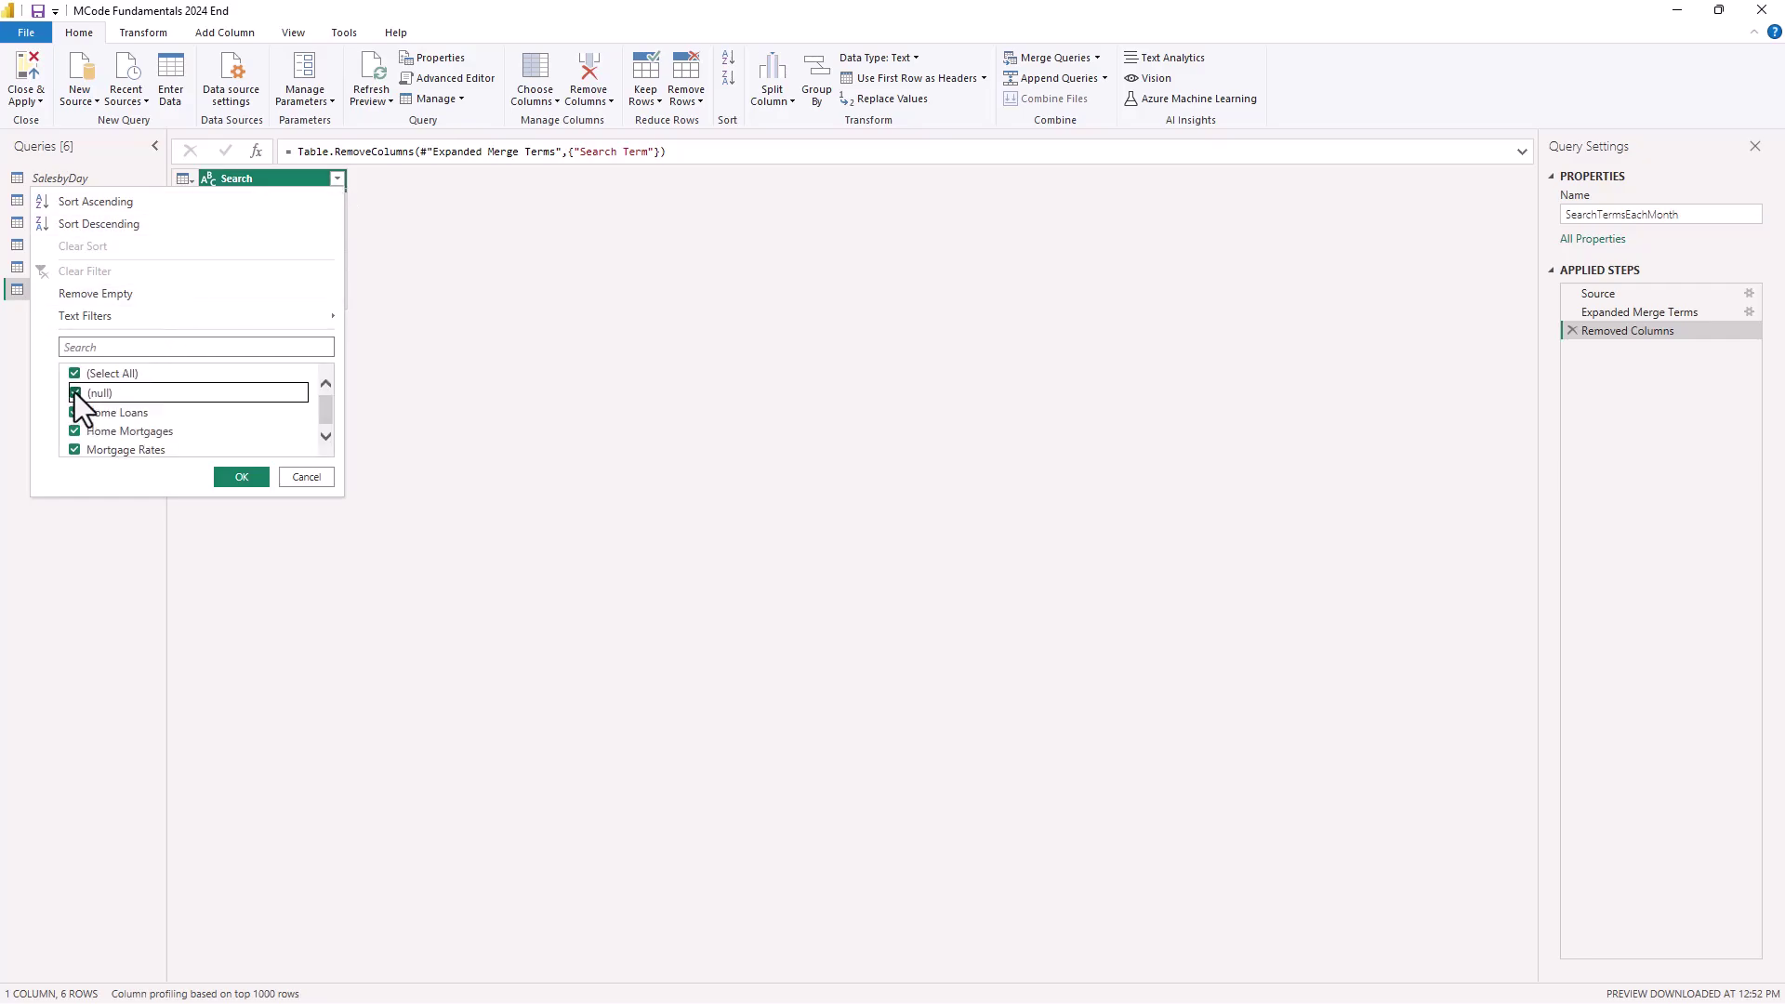
click(248, 480)
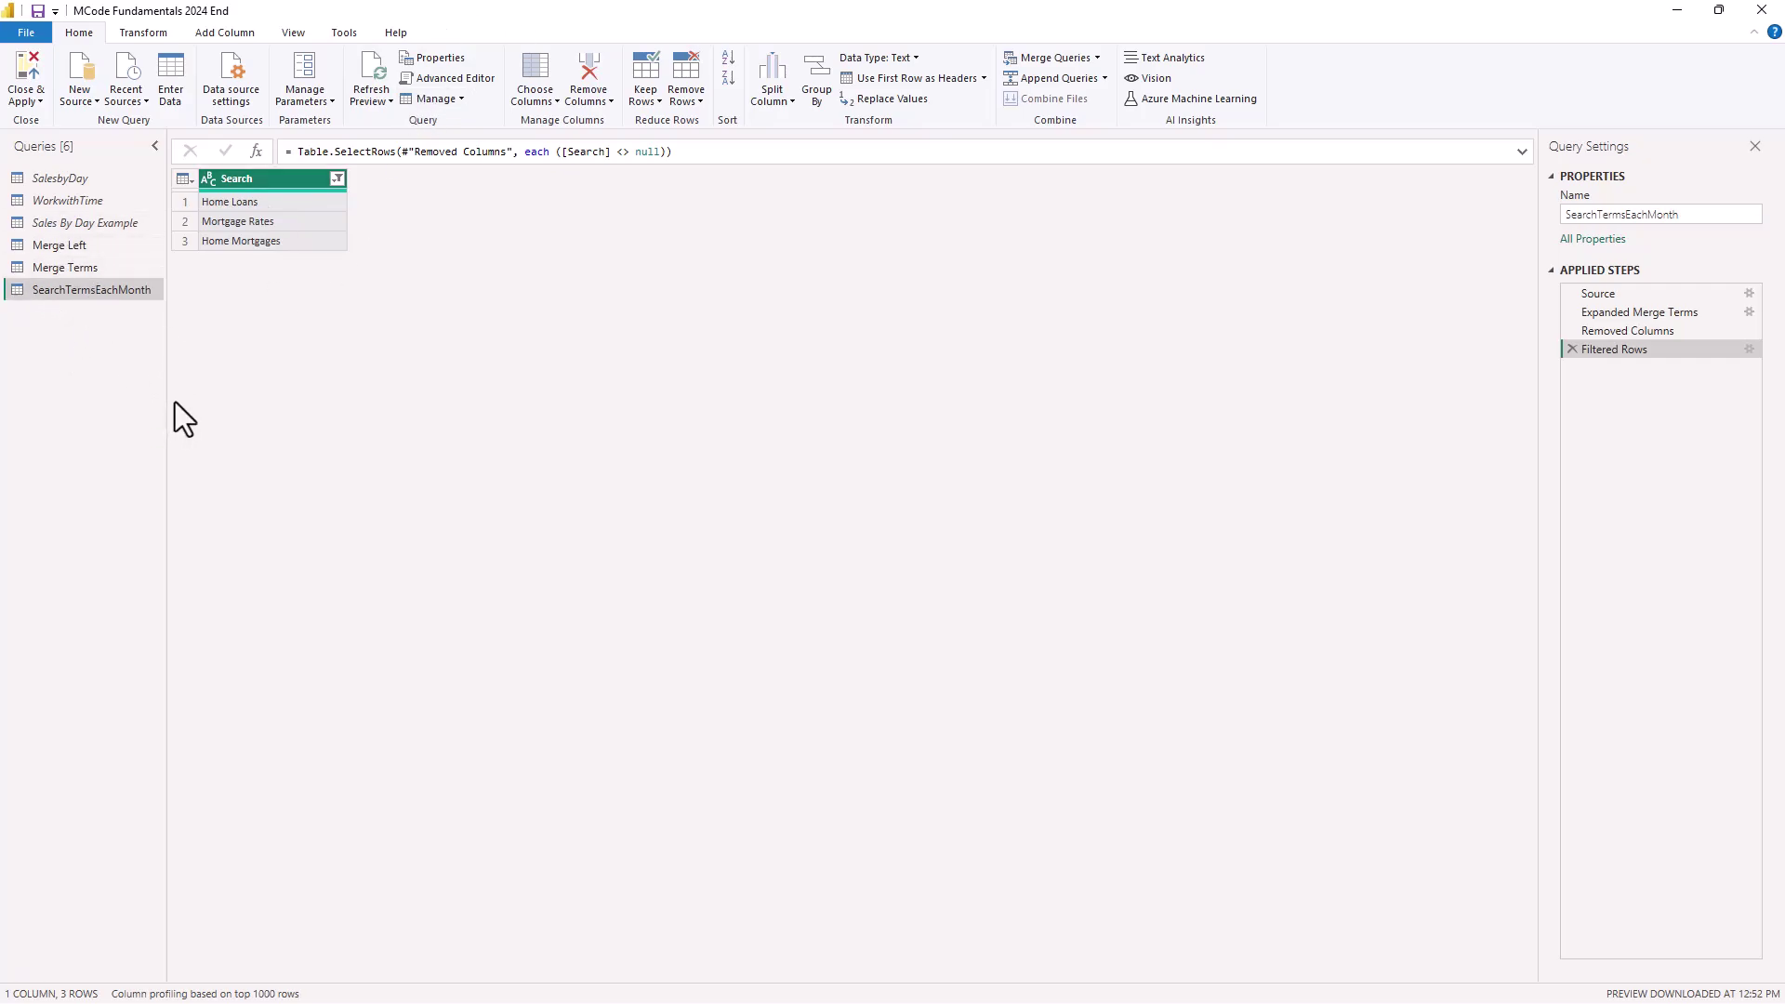
Compare the terms in Merge Left and Merge Terms with SearchTermsEachMonth, and examine the M code of the merged query.
click(50, 247)
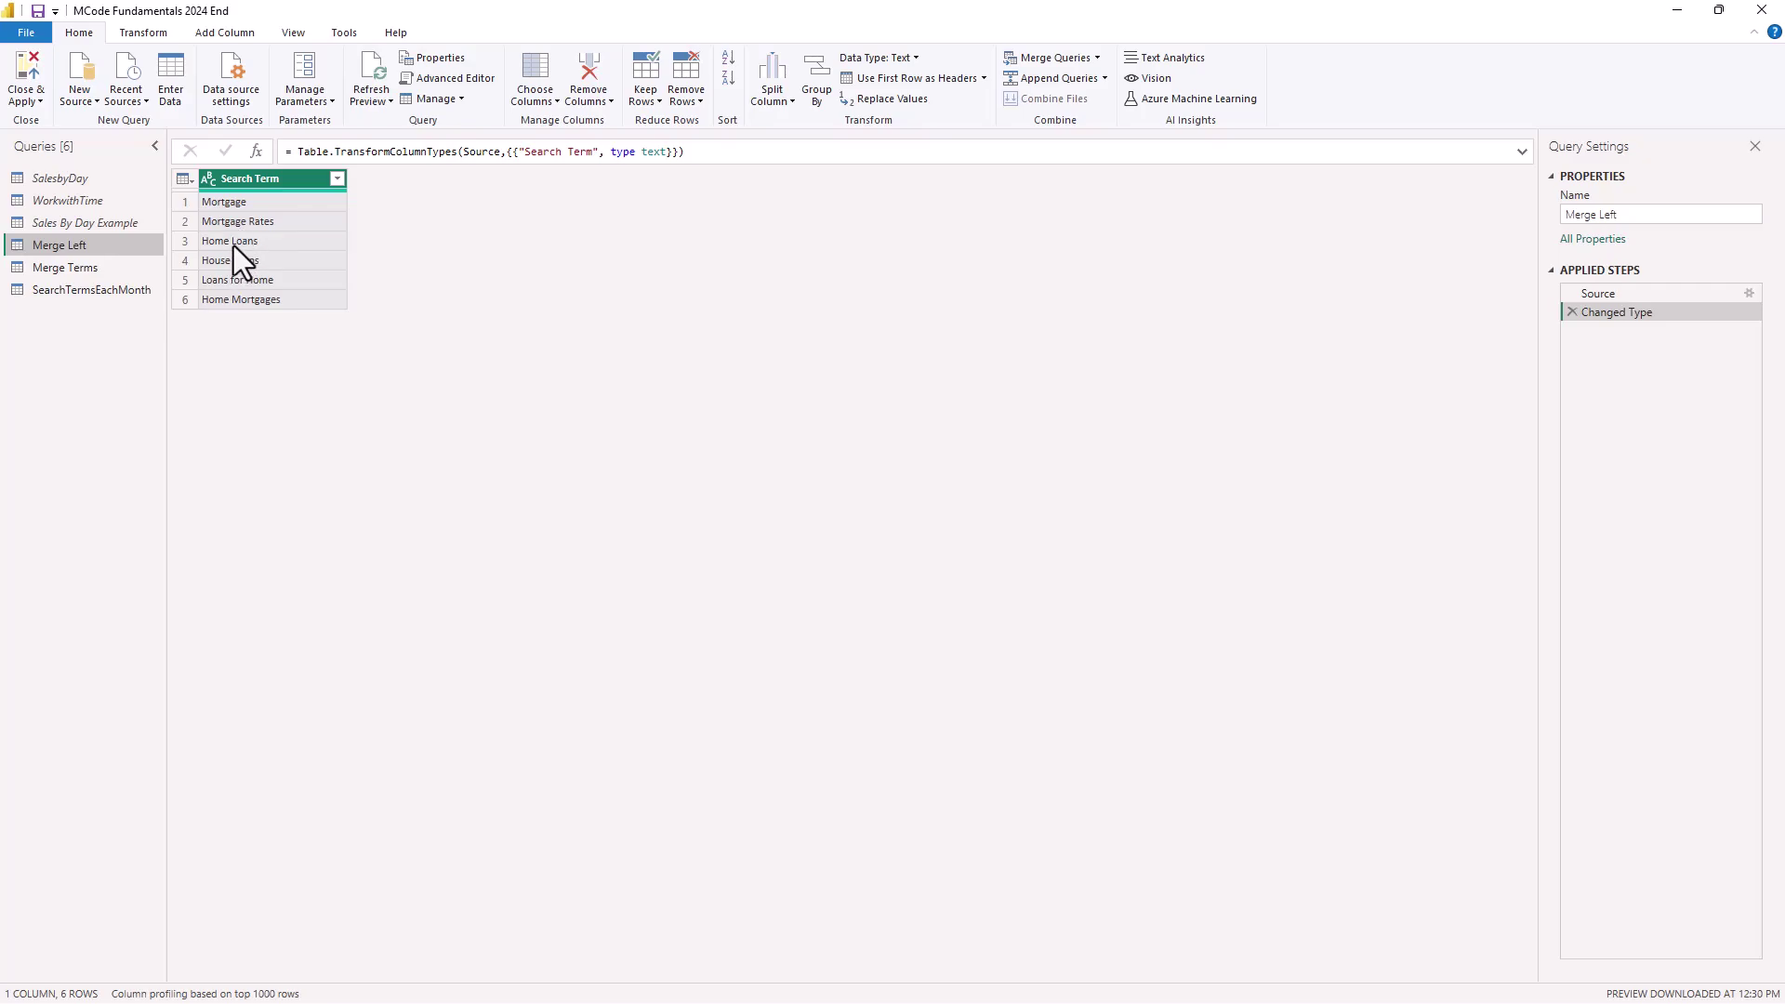
click(63, 269)
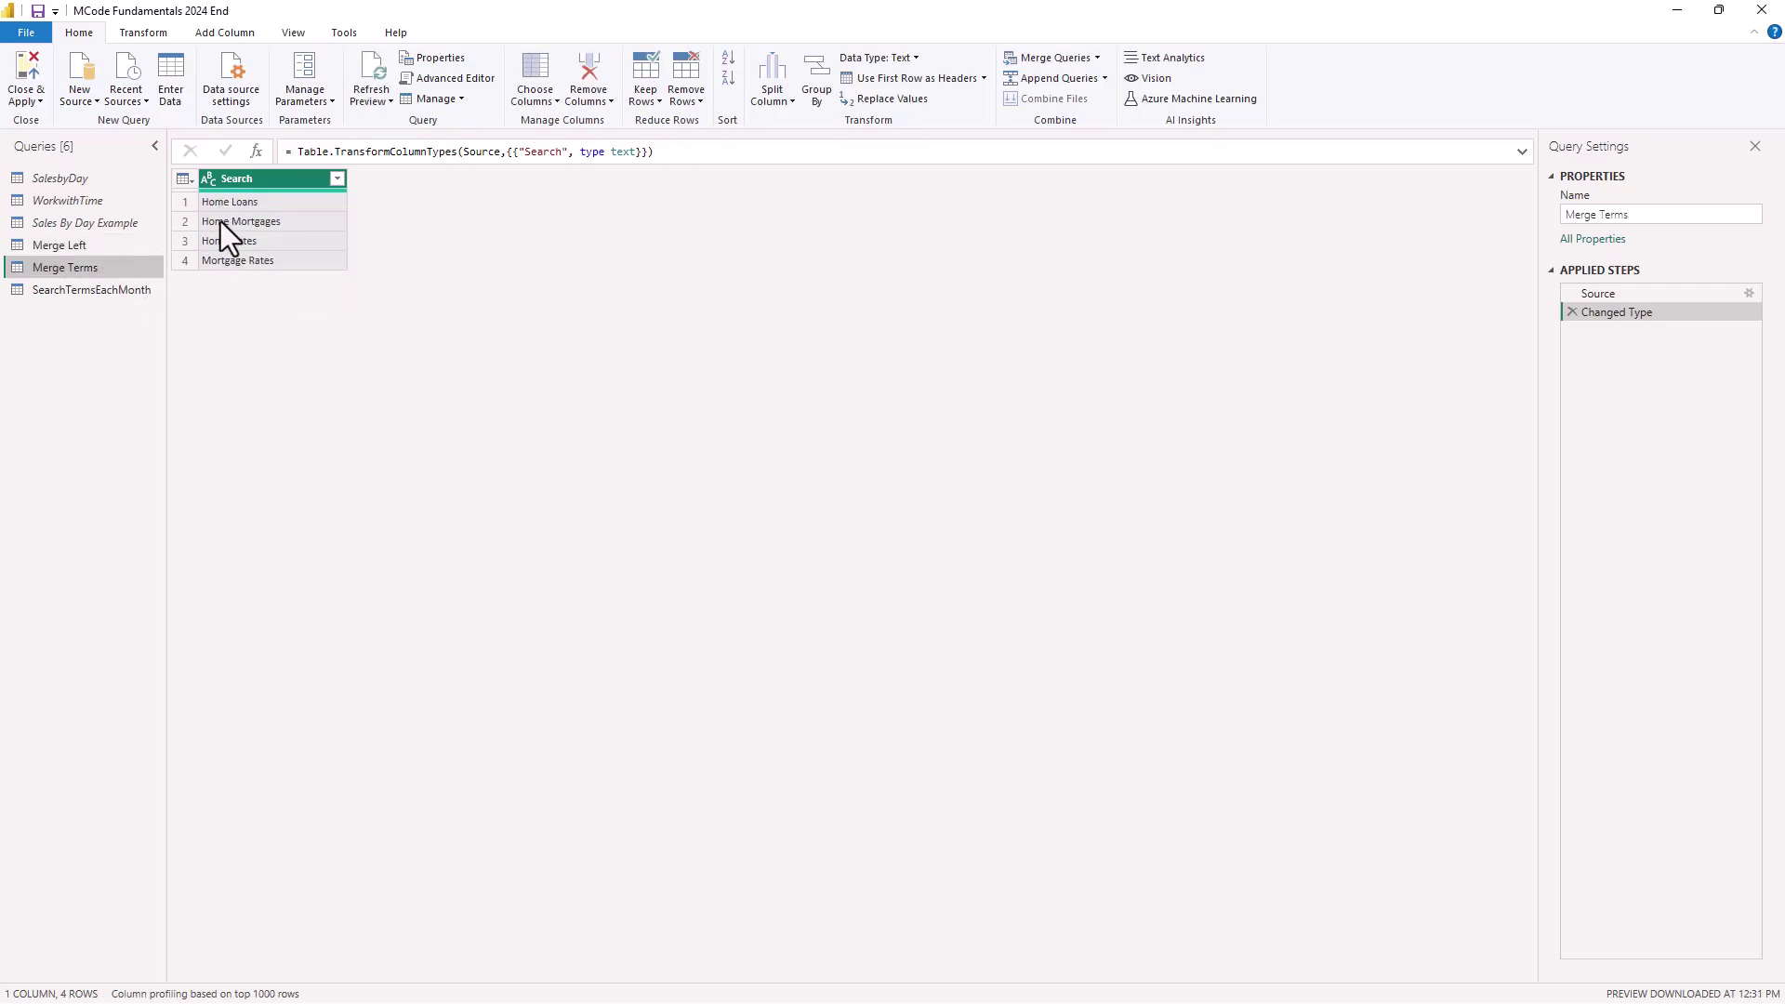
click(71, 292)
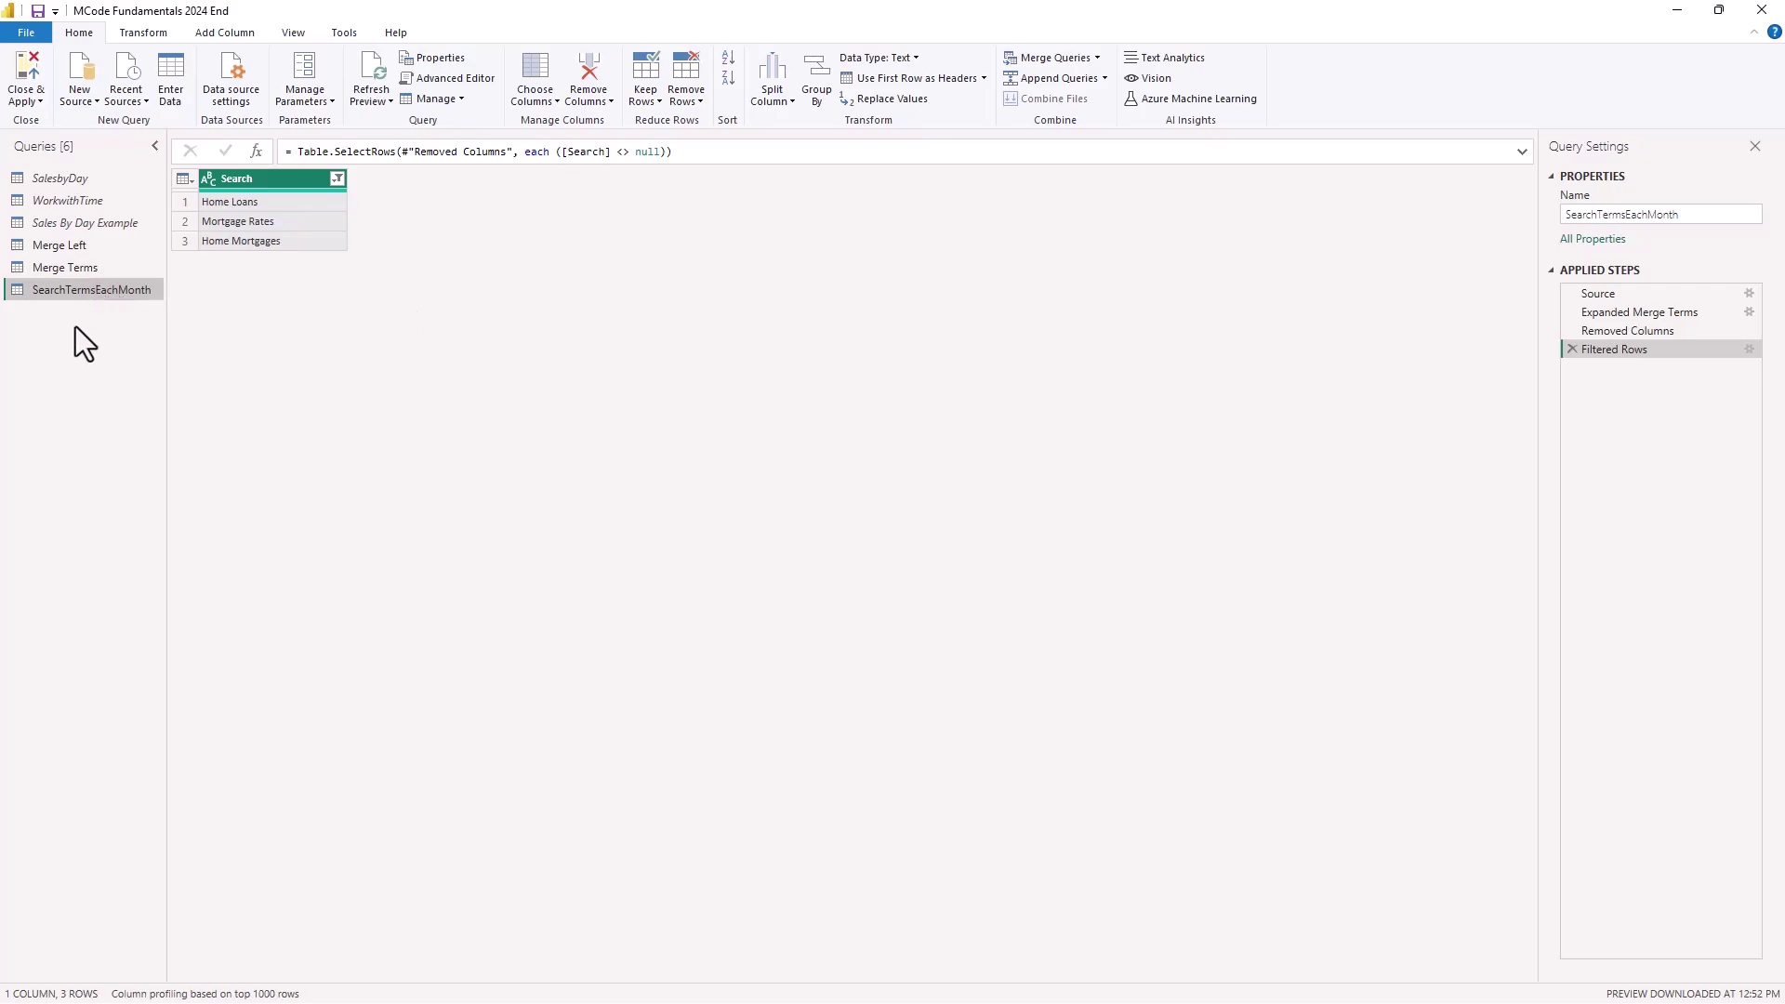
click(439, 78)
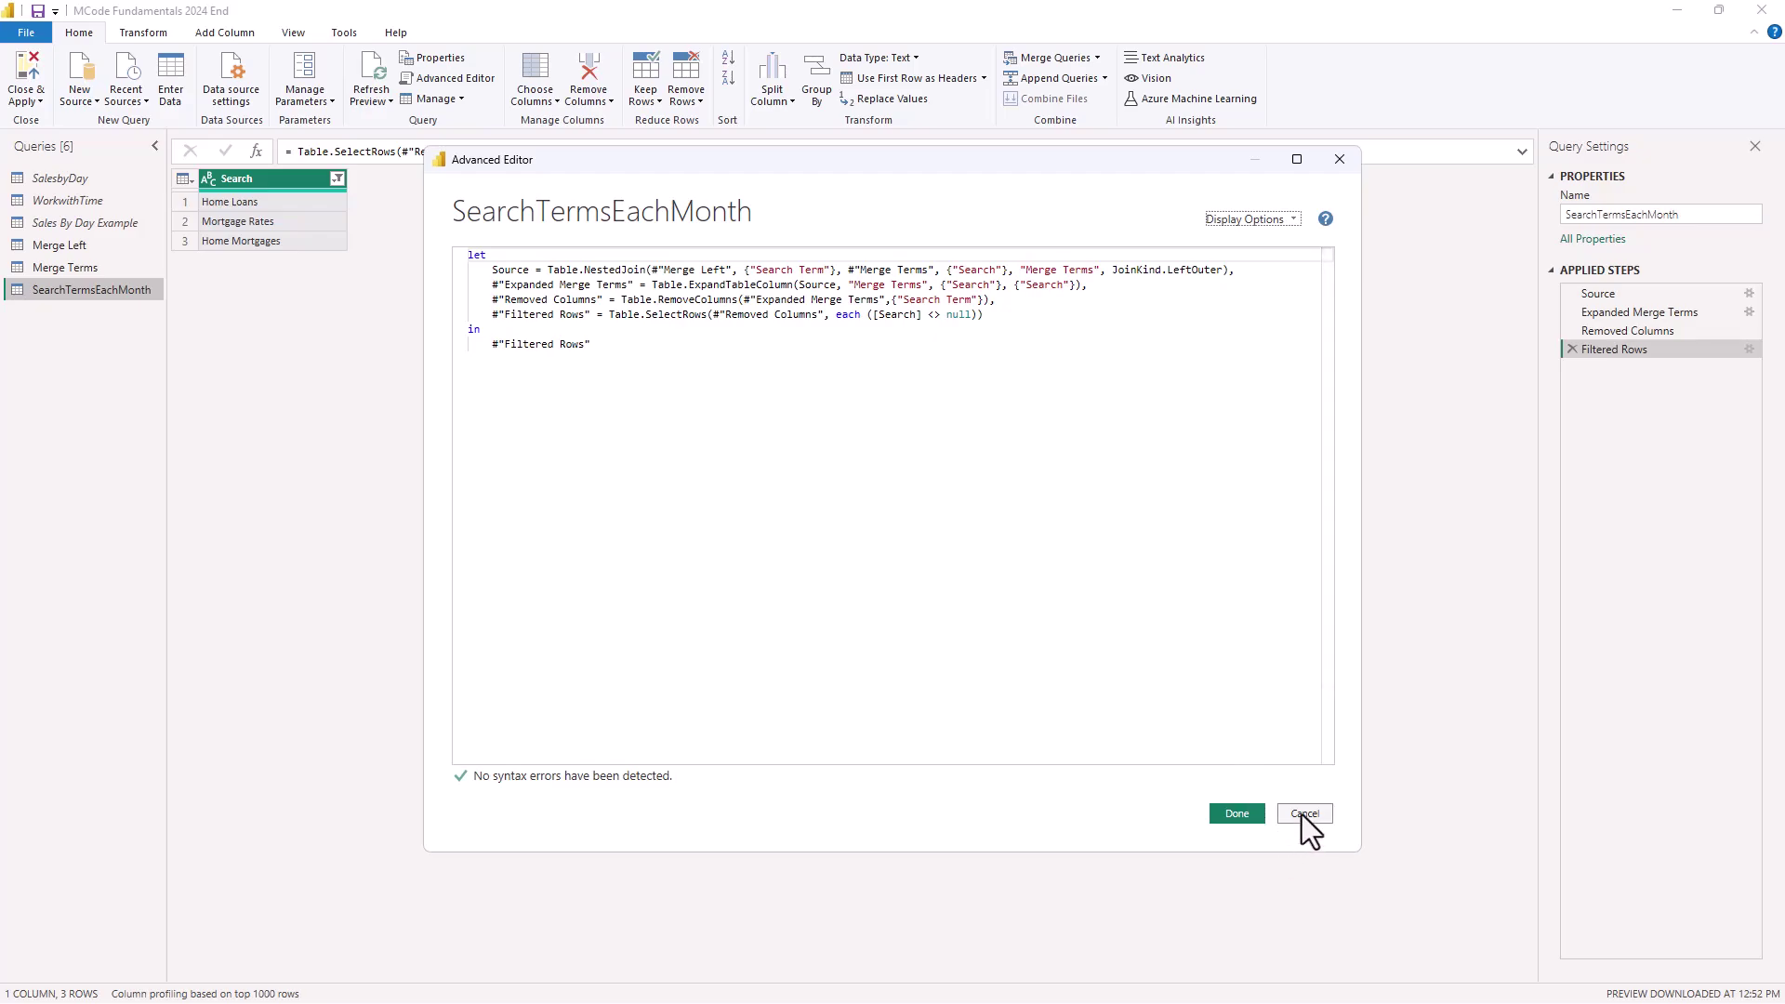
click(1243, 818)
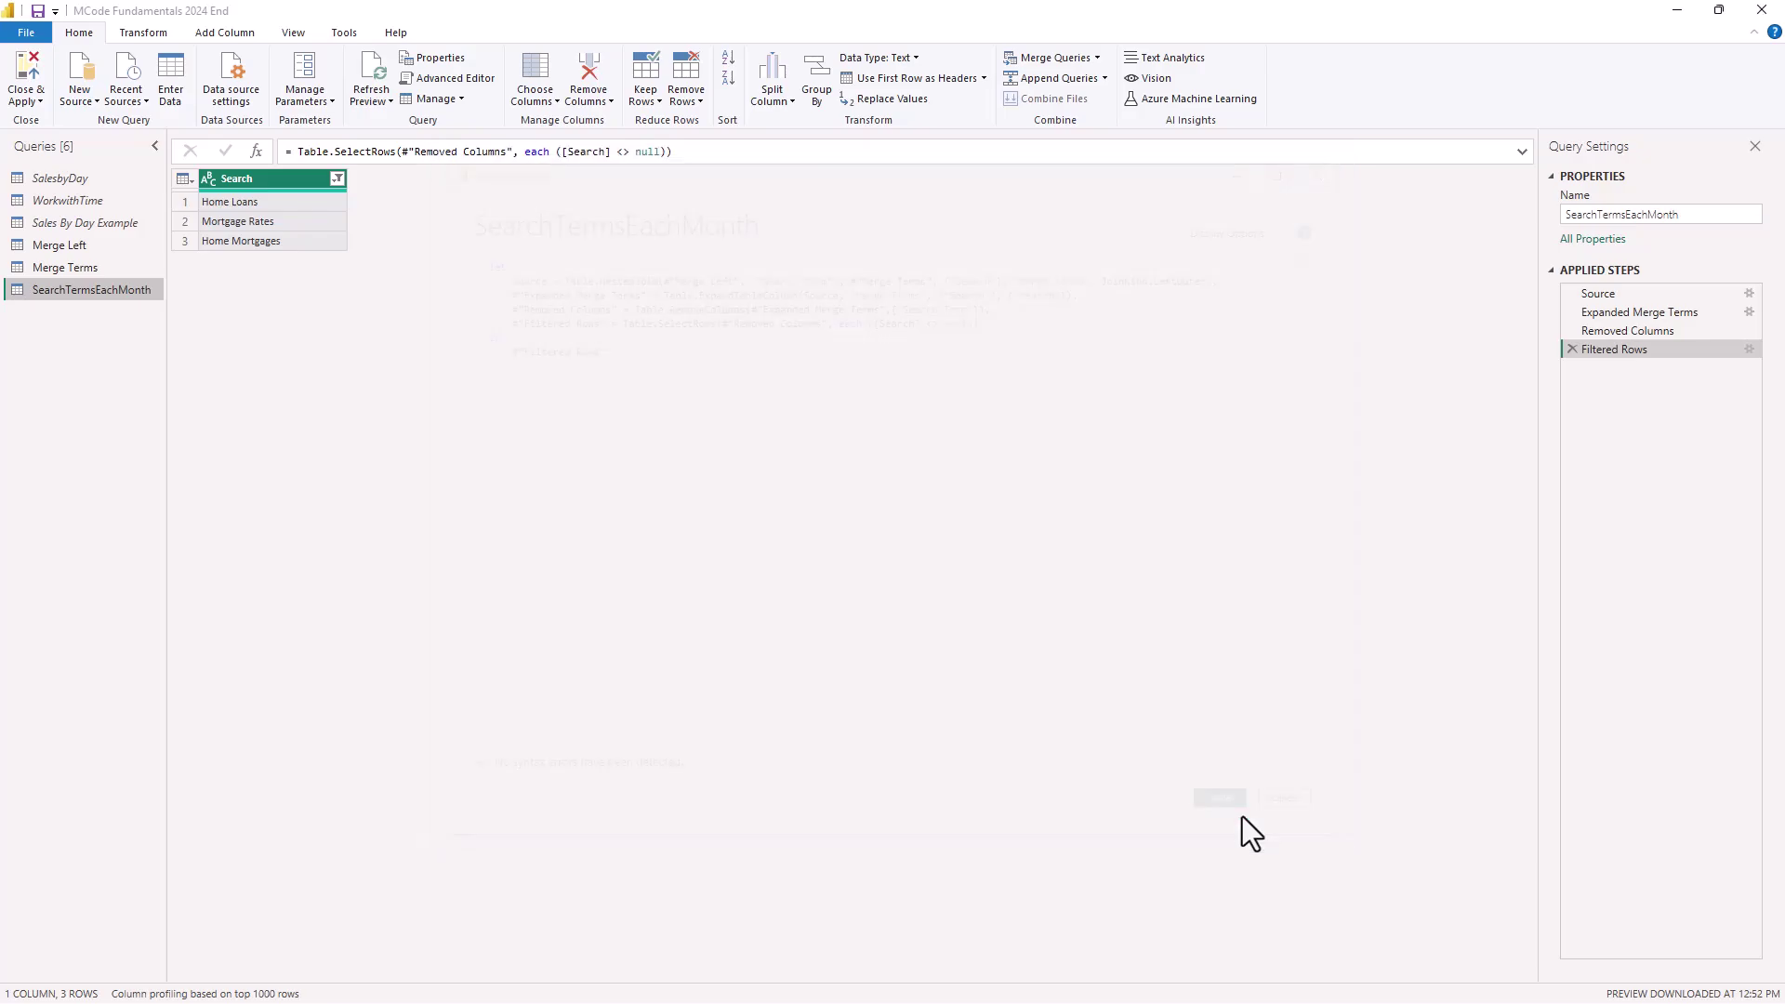
Change the data type of the Sales column in the SalesbyDay query to Fixed decimal number.
click(49, 178)
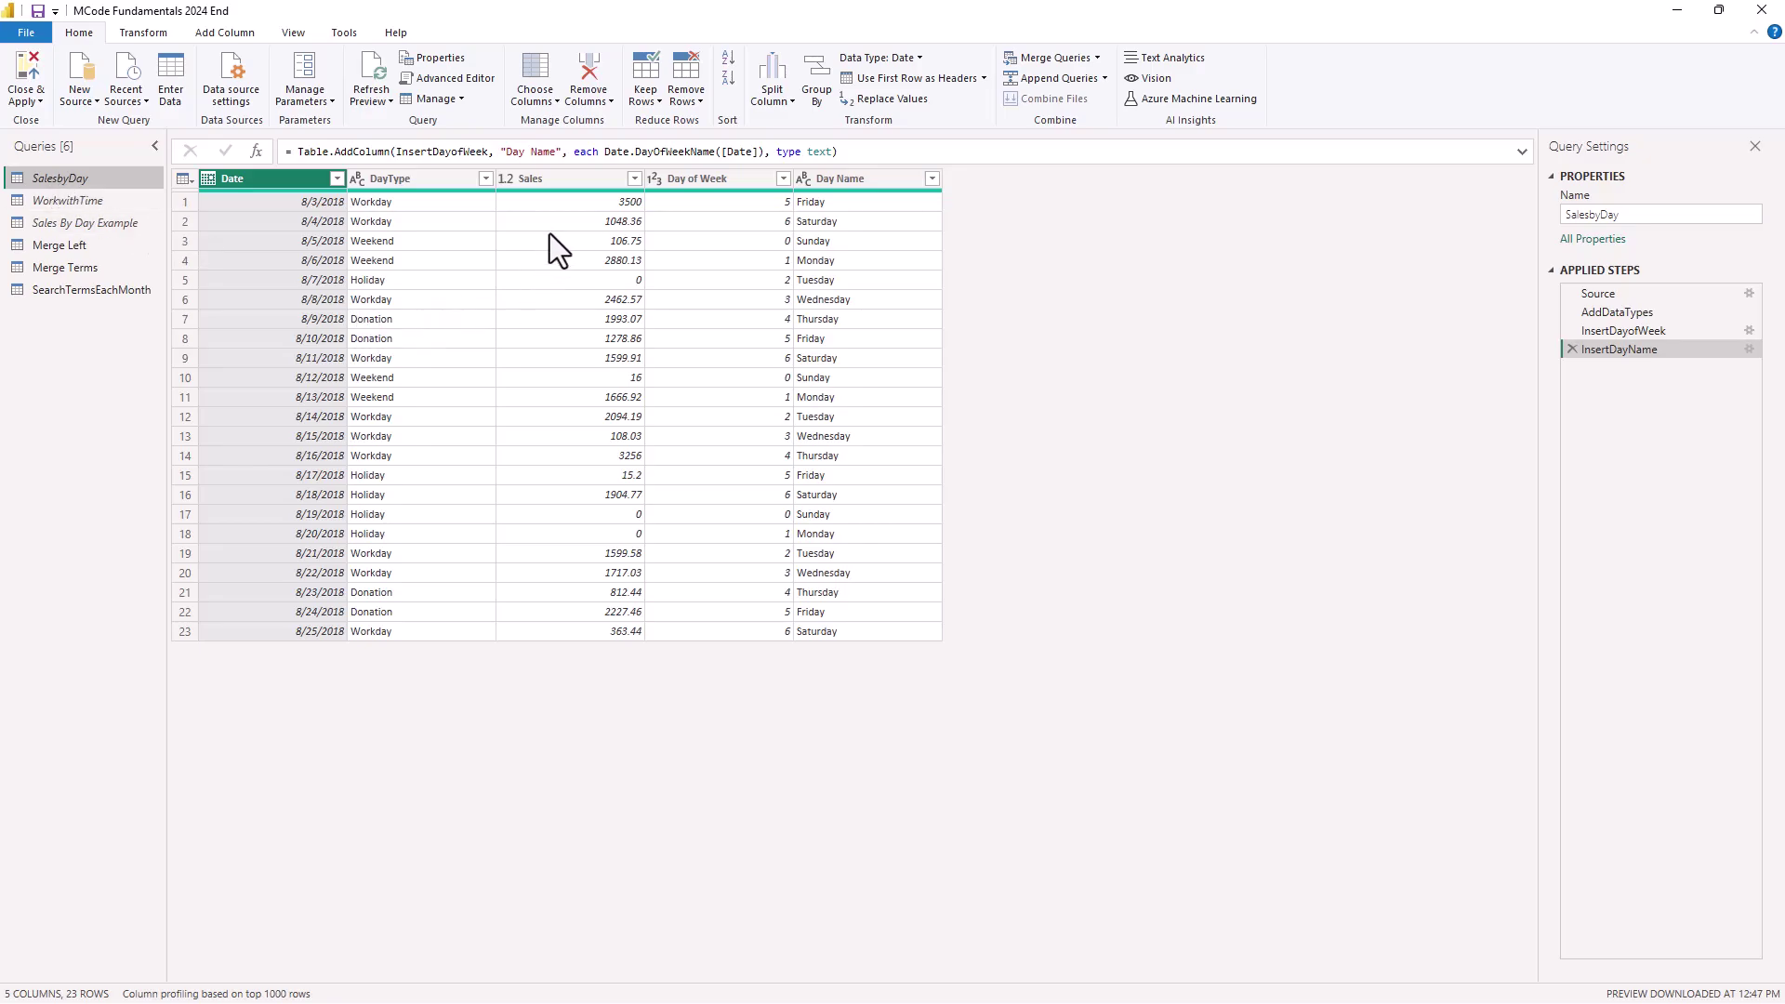
click(559, 182)
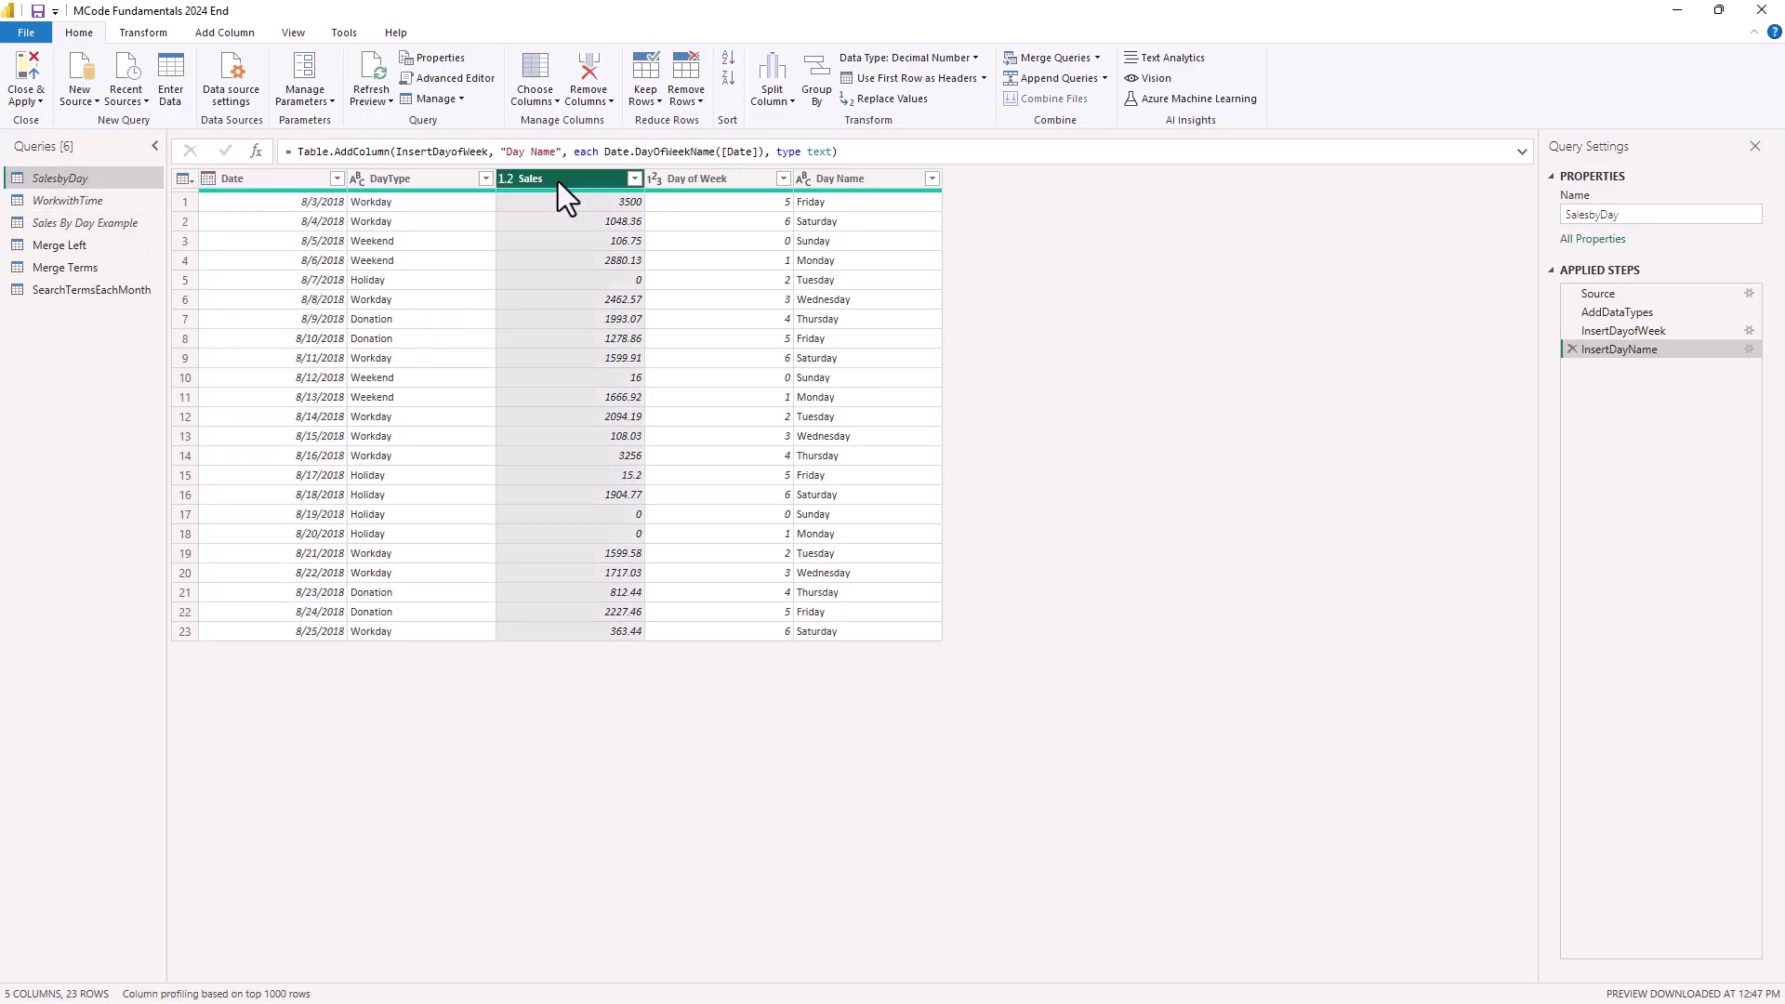
click(504, 180)
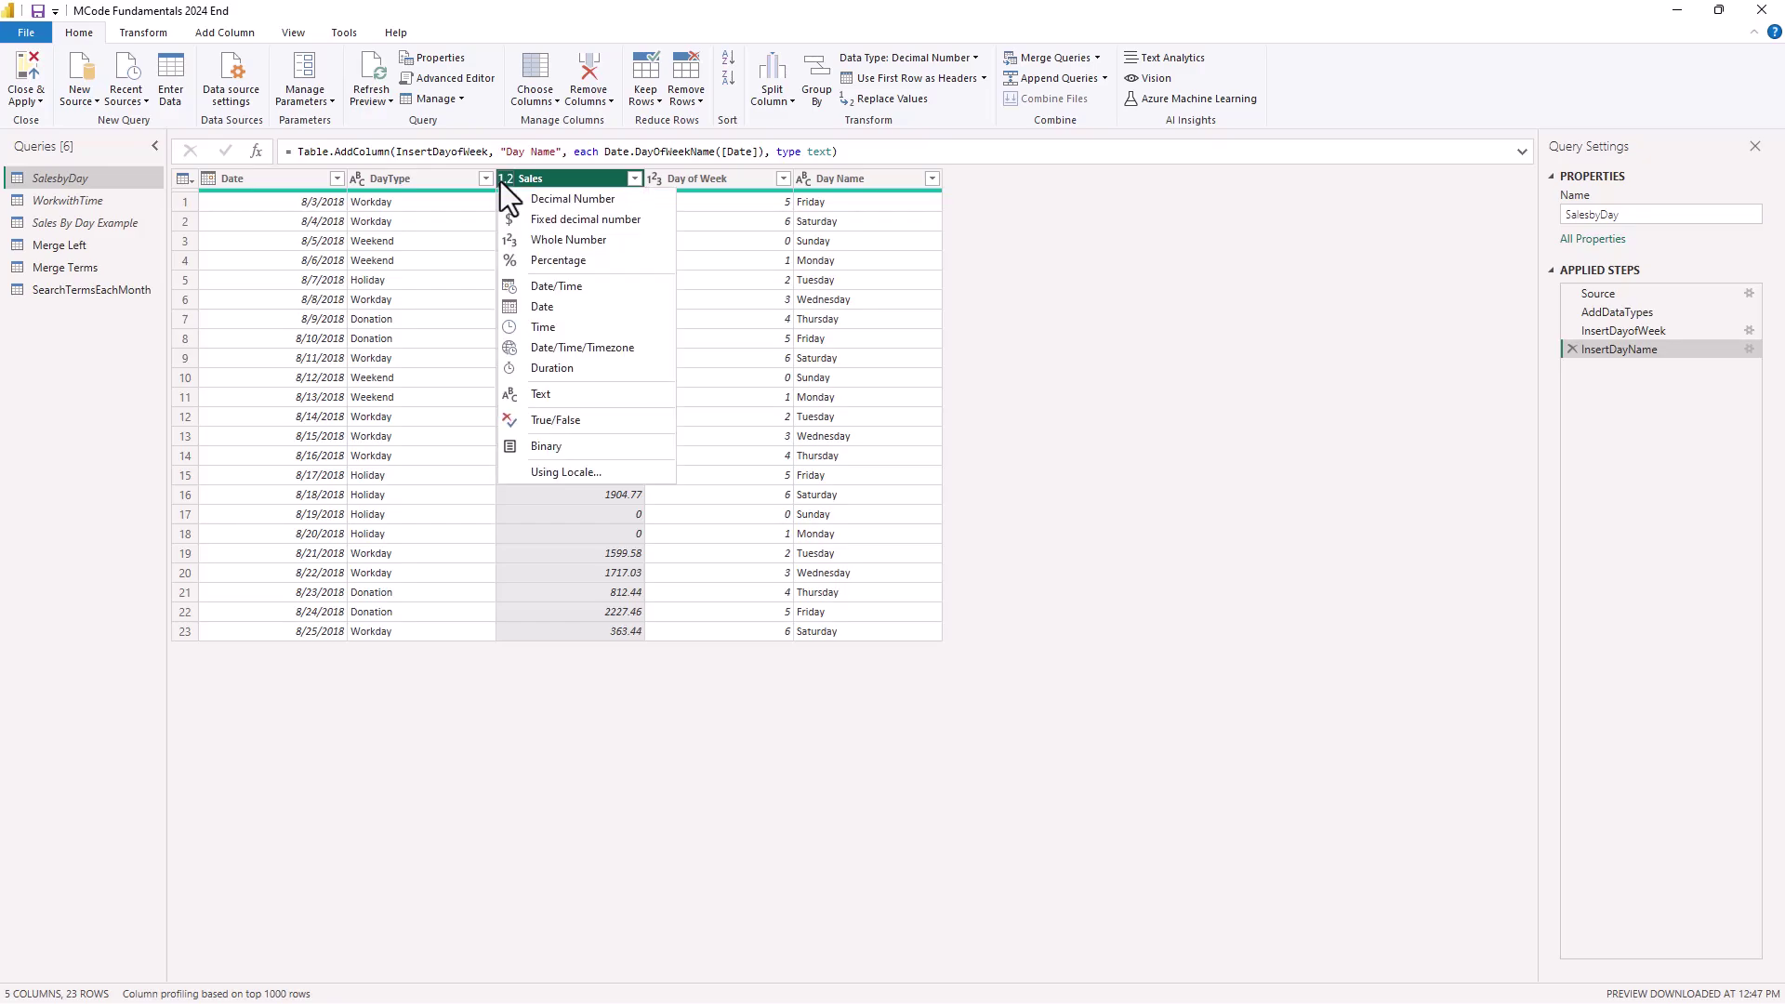
click(555, 224)
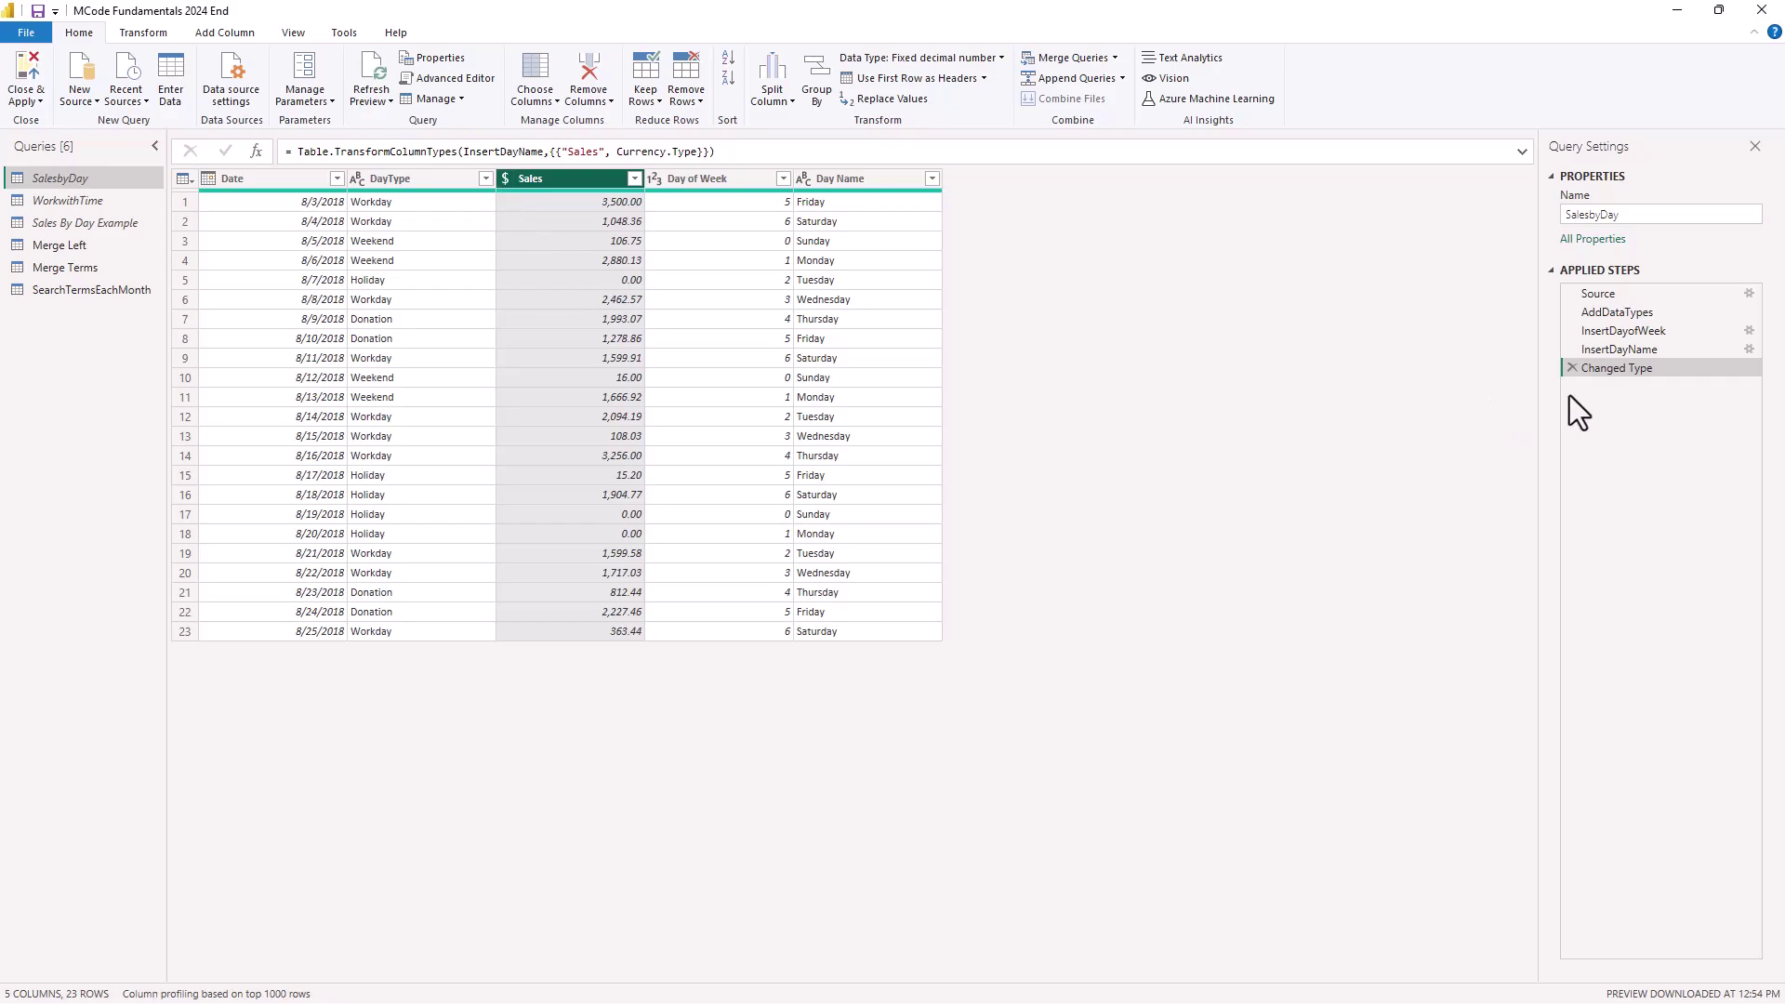
Rename the Changed Type applied step of SalesbyDay as ChangedType, without a space.
right_click(1618, 373)
click(1659, 412)
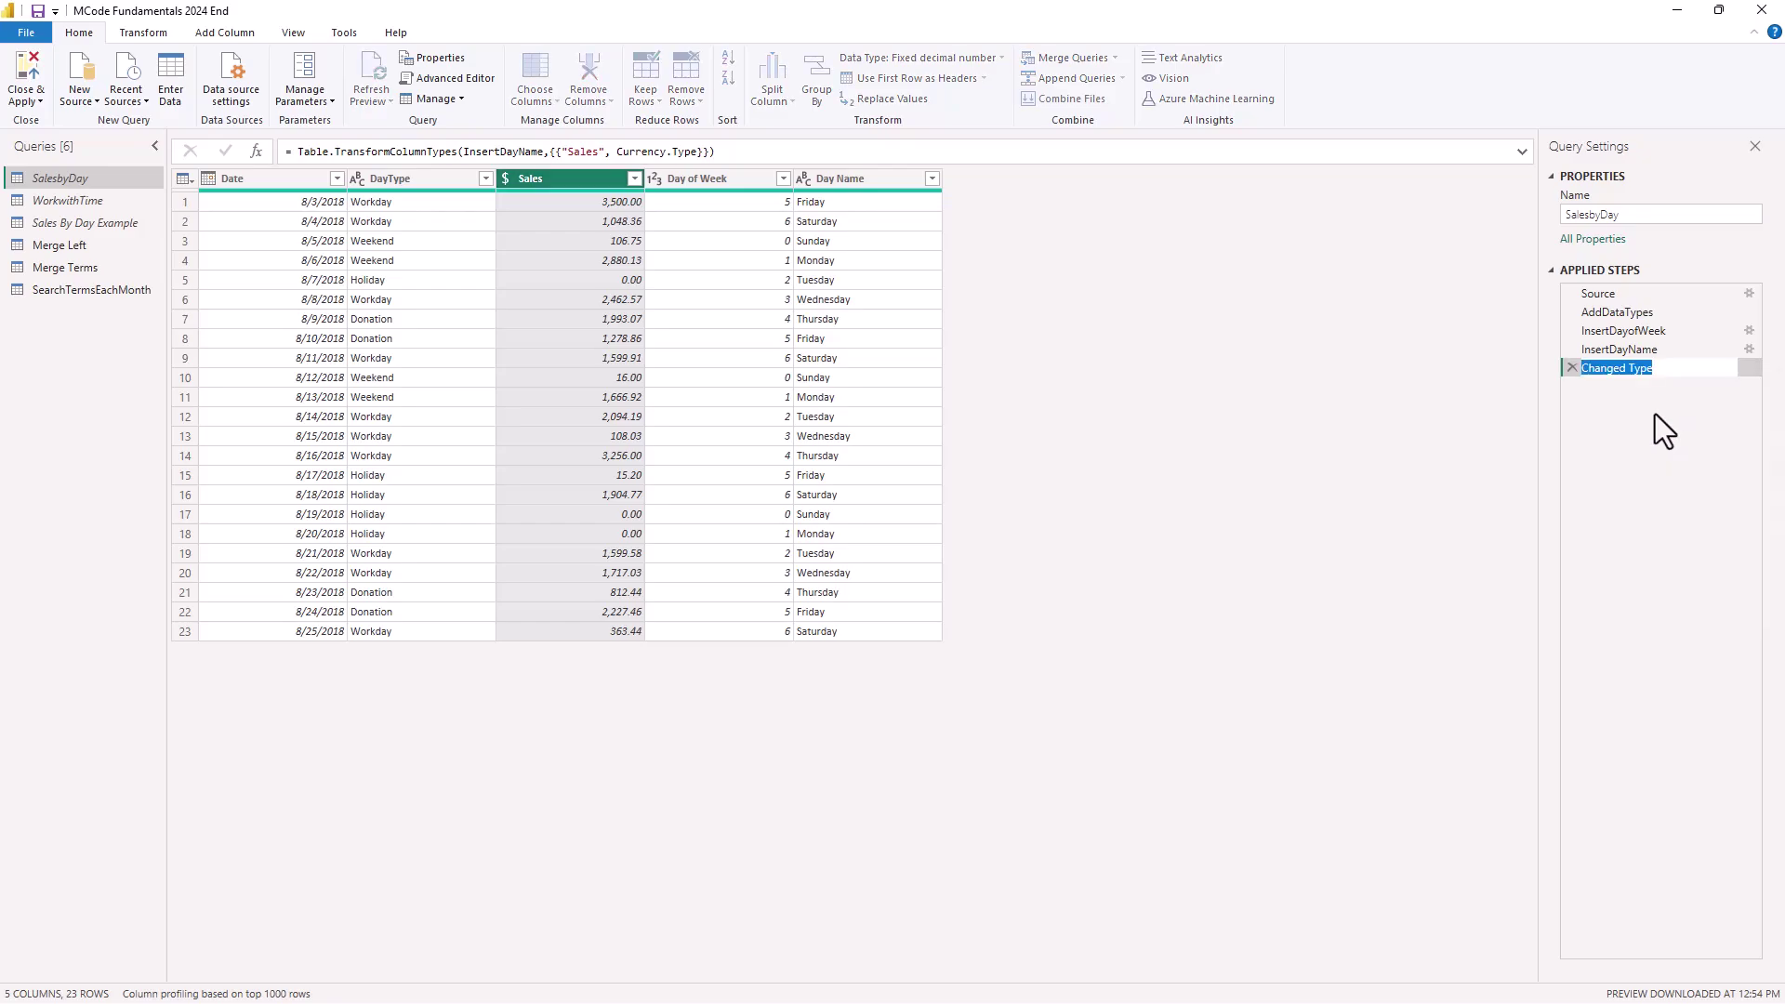
text(ChangedType)
key(Return)
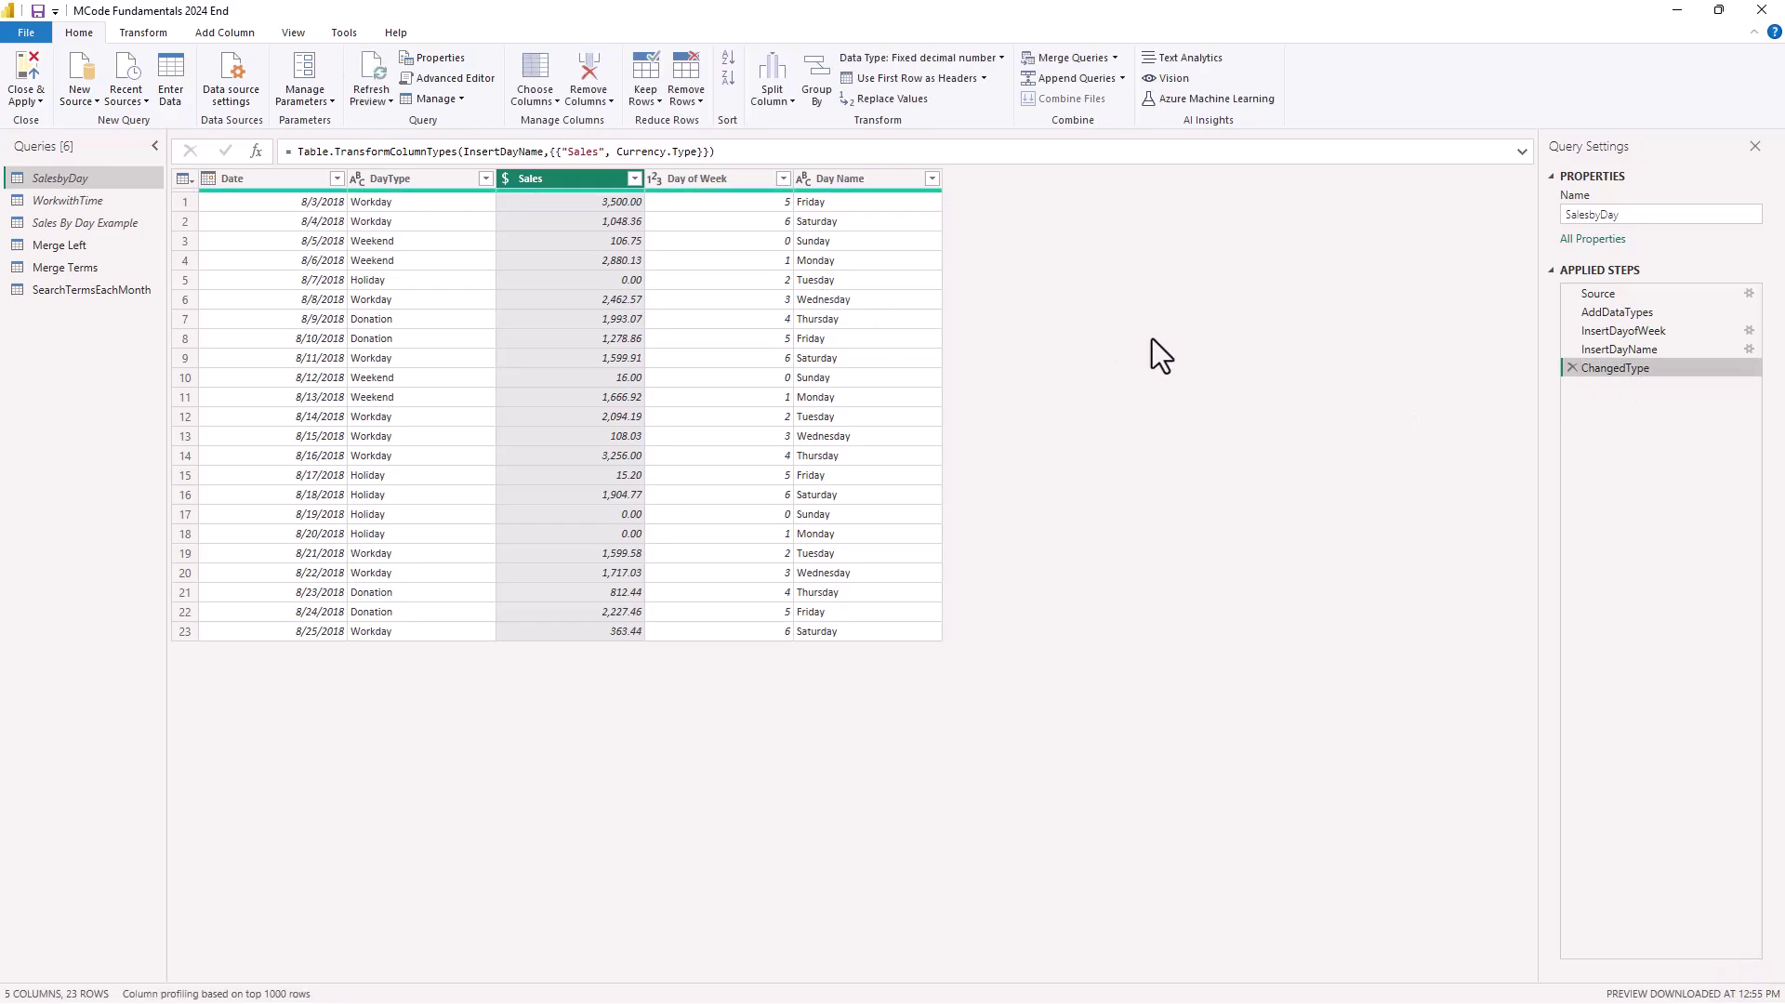
Examine the full M code of the SalesbyDay and Sales By Day Example queries to compare how their step names are written.
click(437, 78)
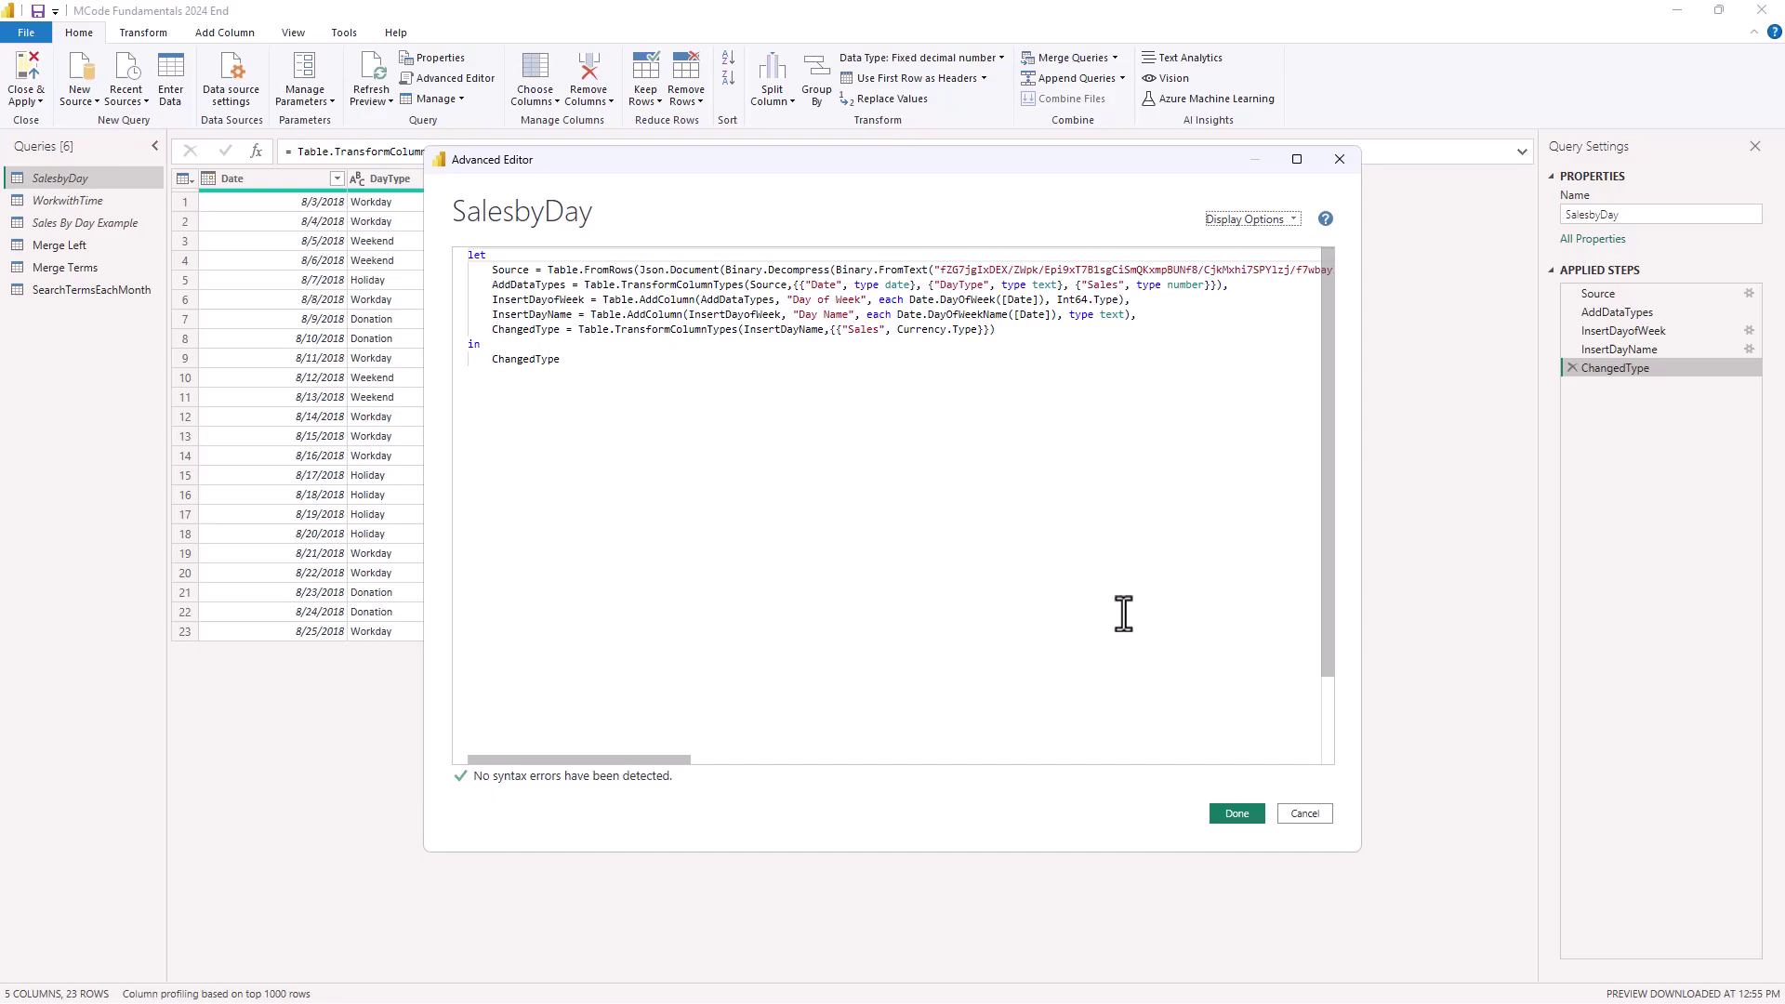
click(1238, 814)
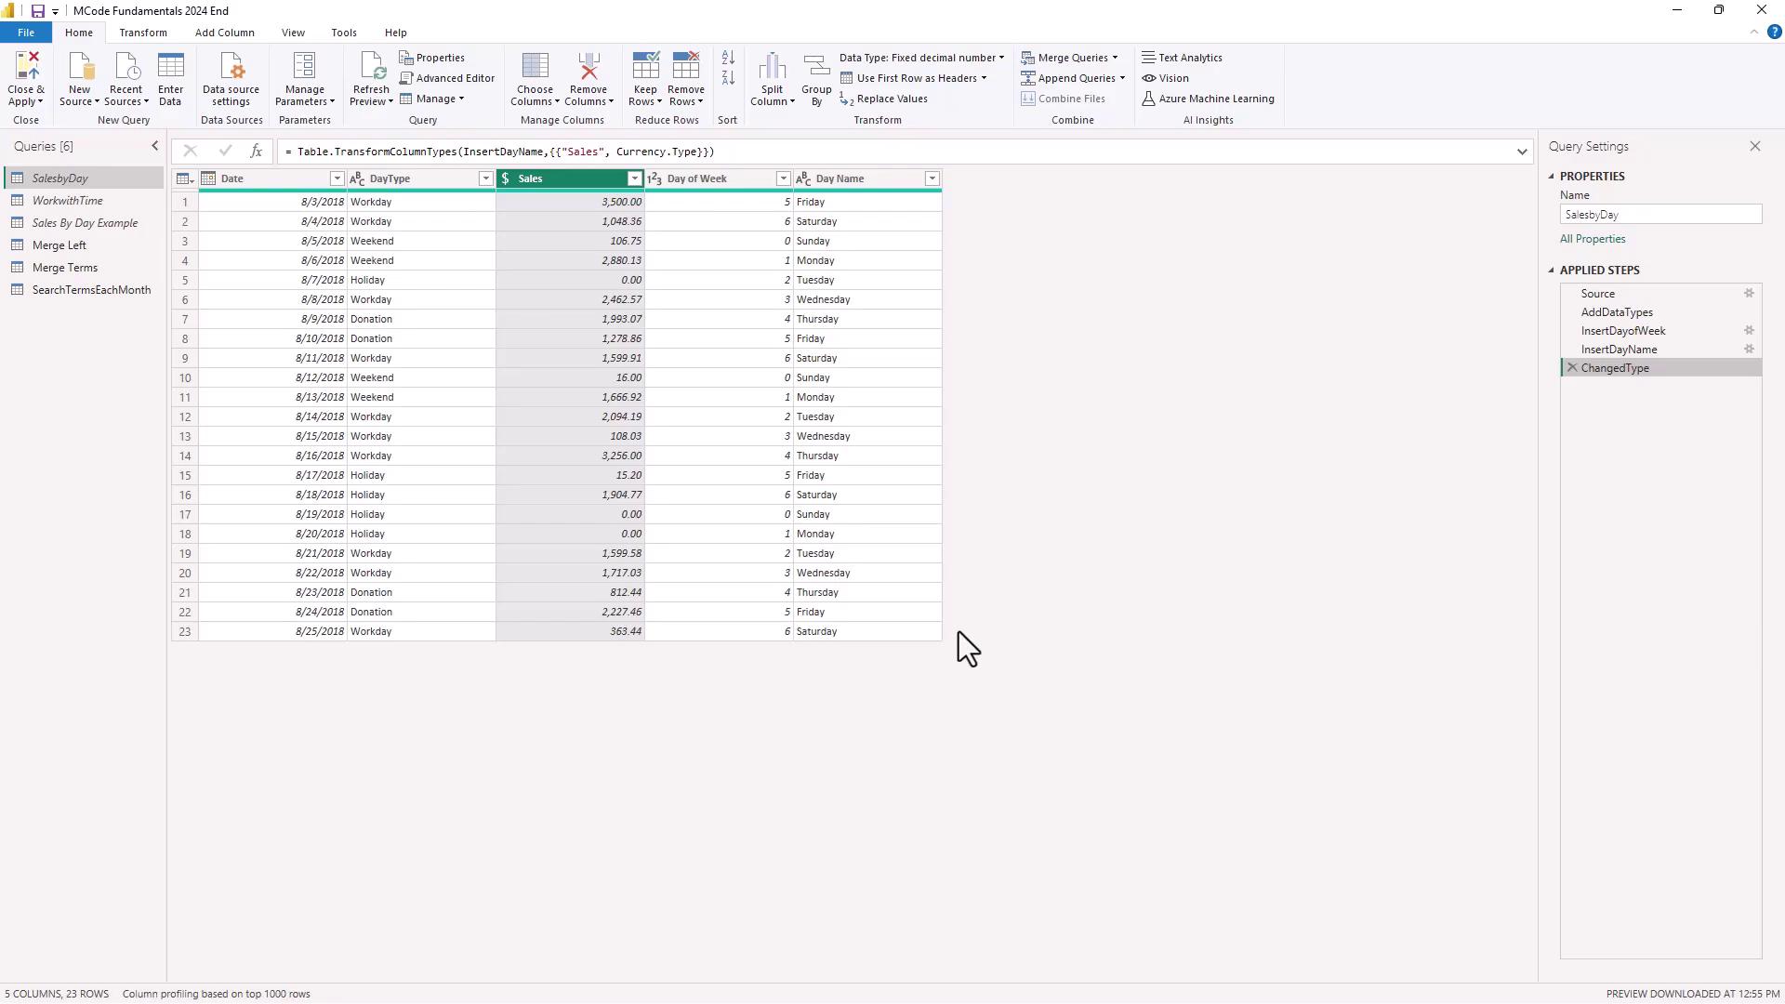
click(58, 228)
click(426, 81)
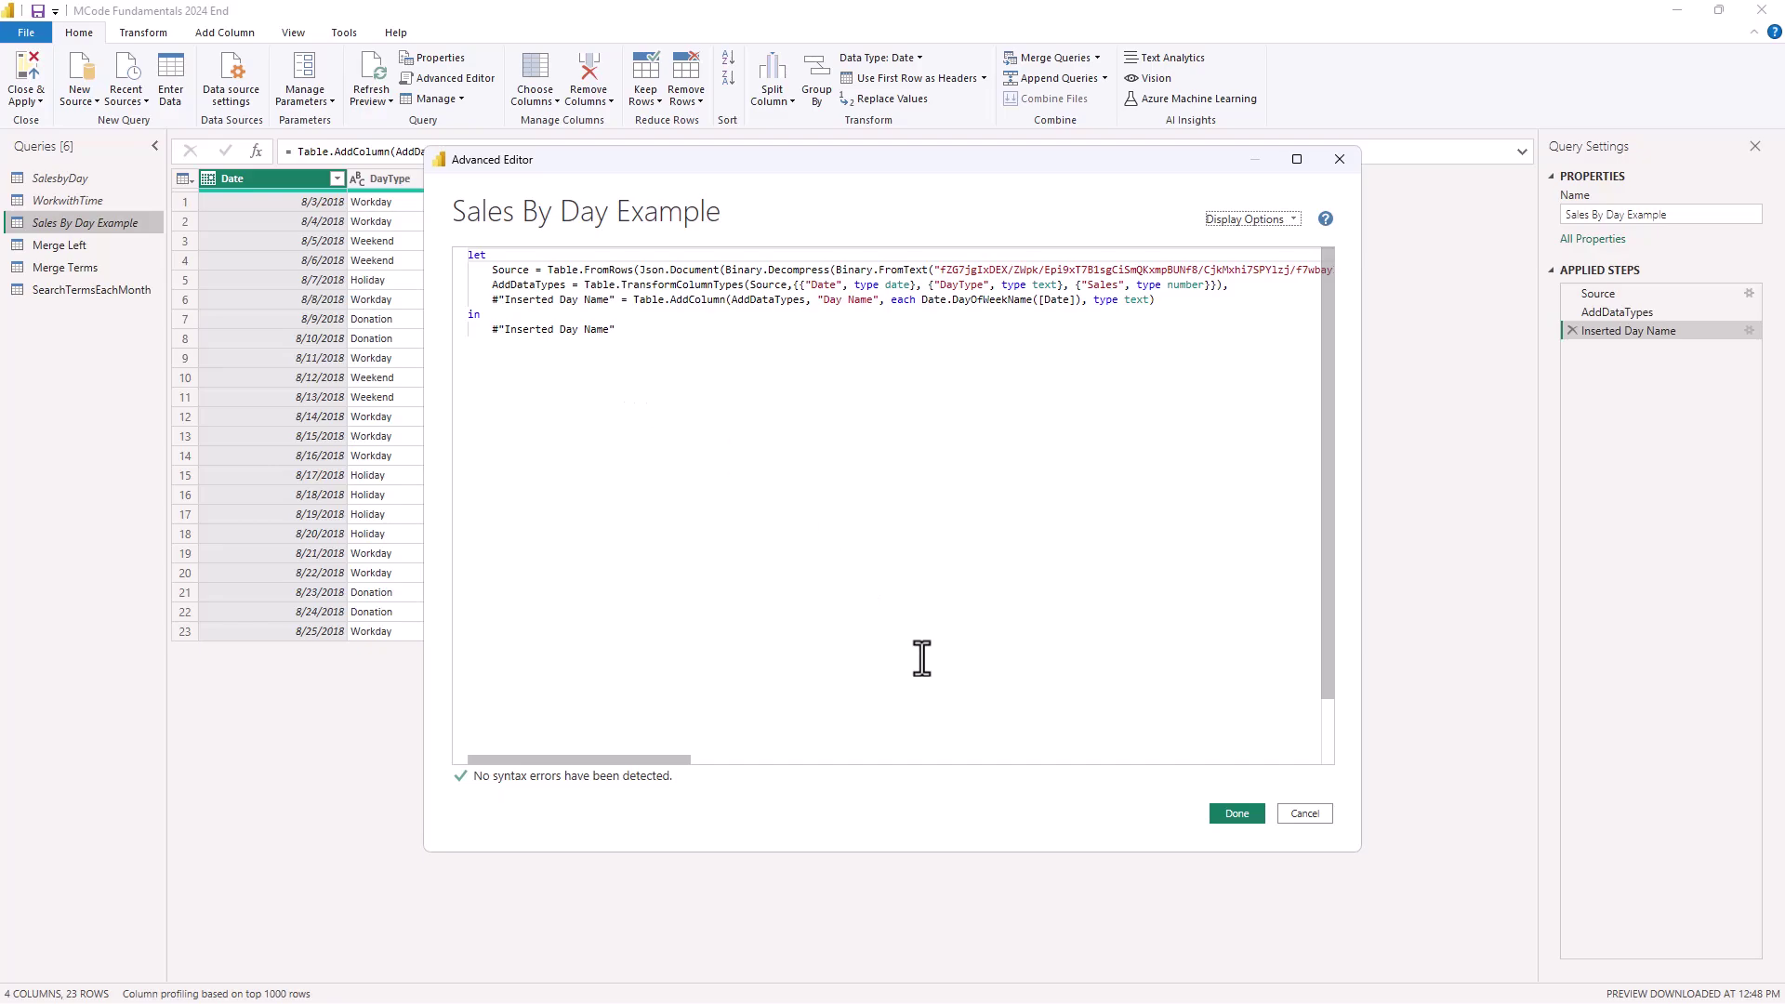
click(1237, 813)
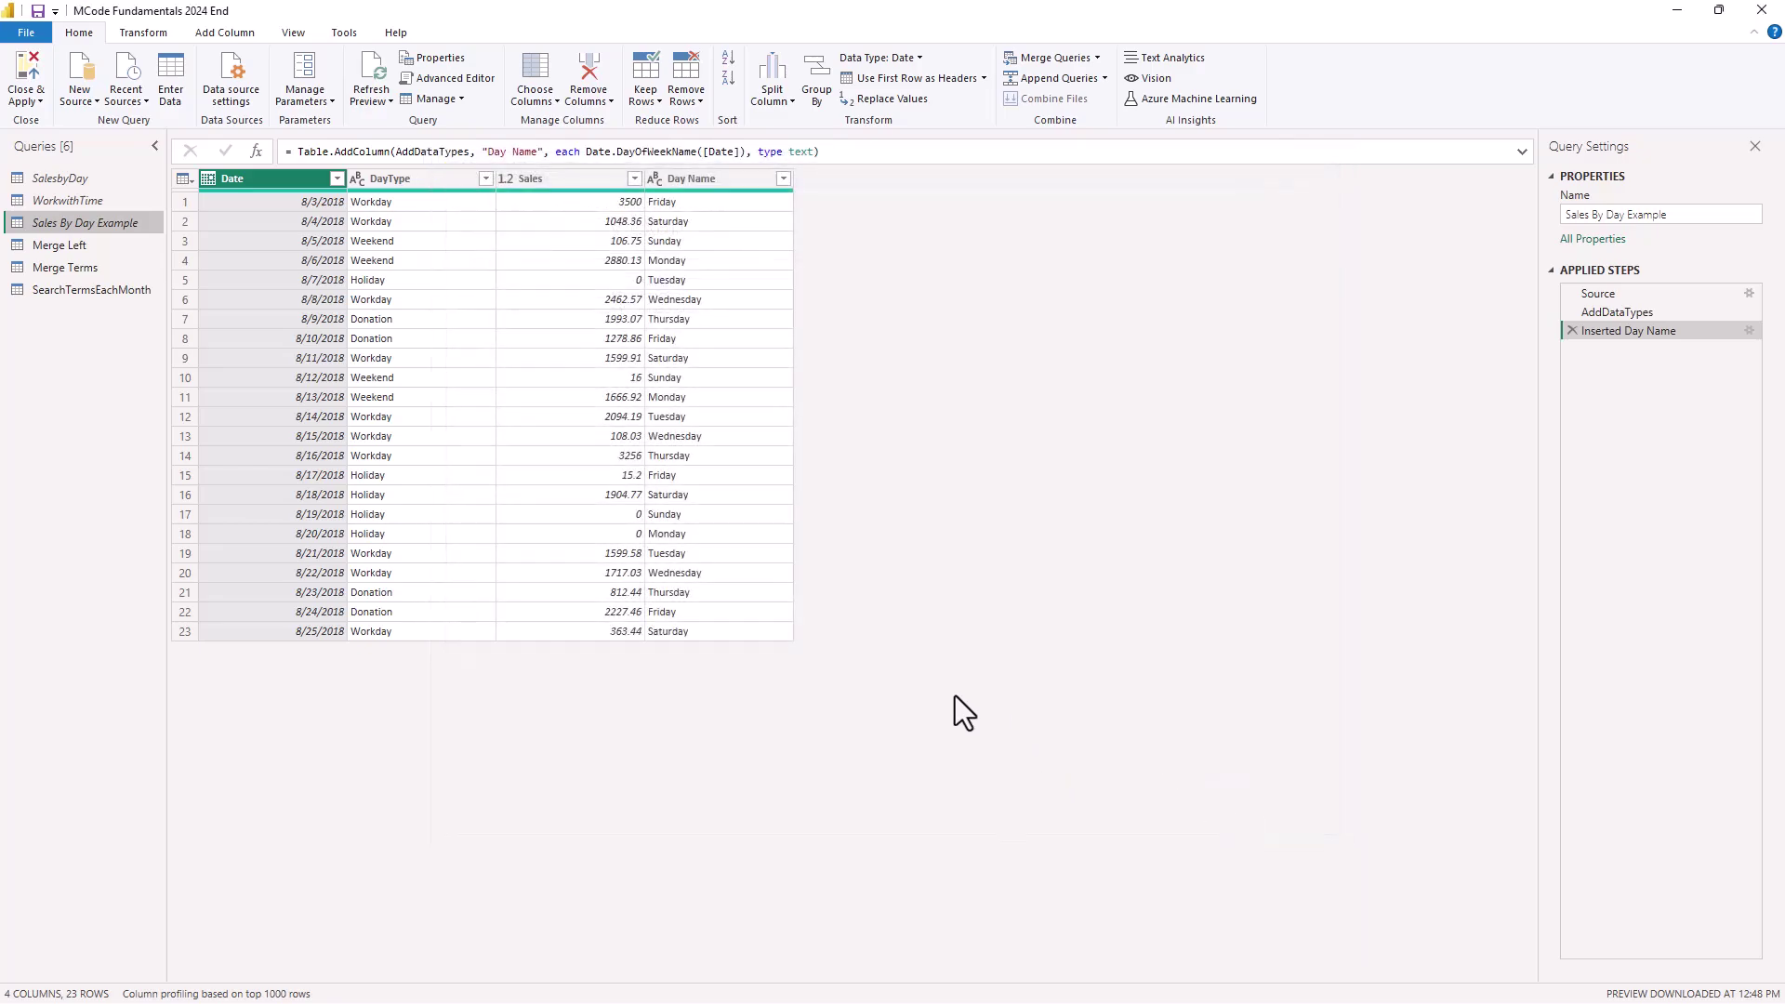